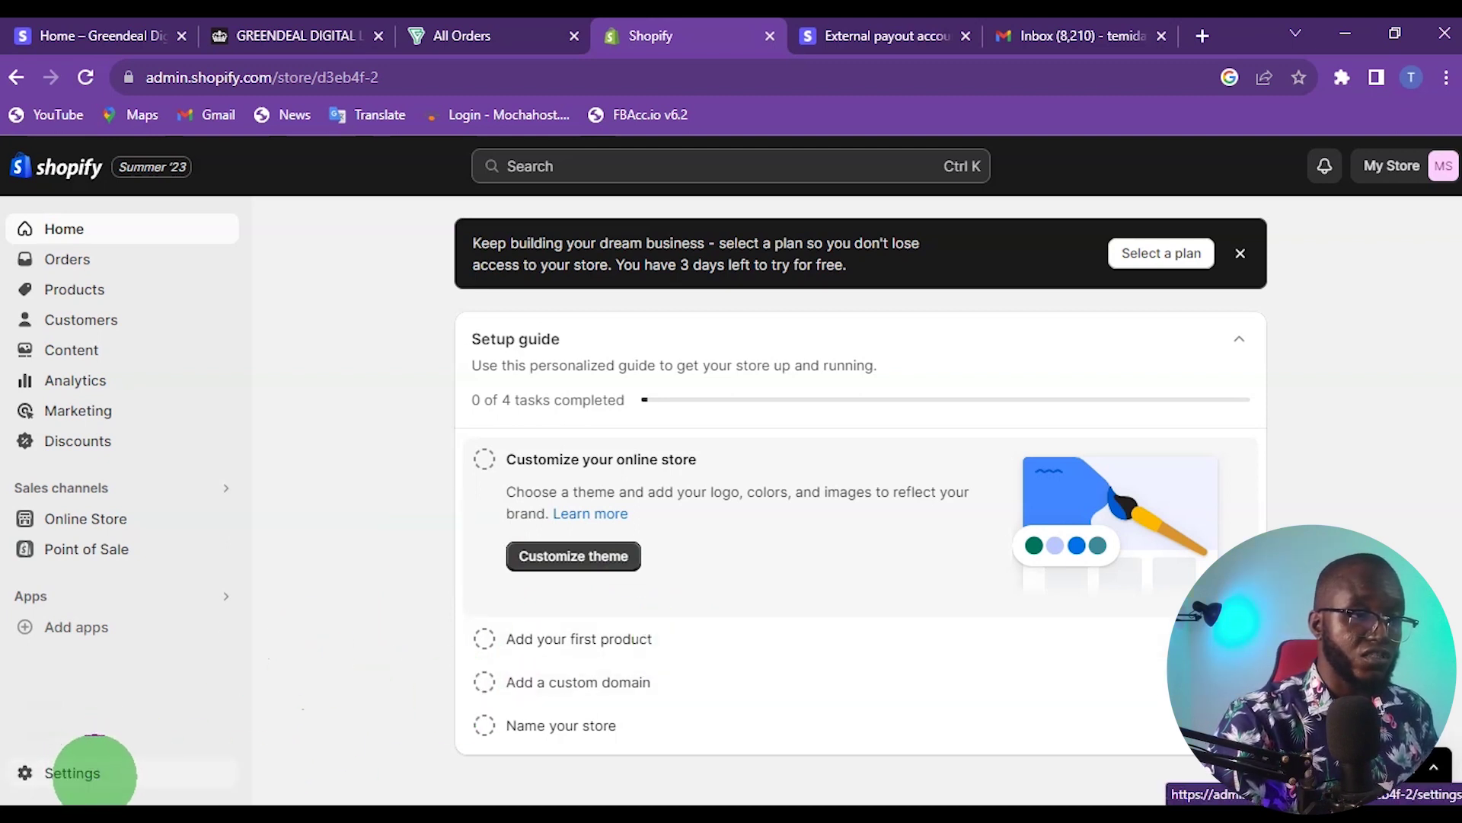
# Step: Open the Payments settings and review Stripe as the active payment provider
pyautogui.click(77, 773)
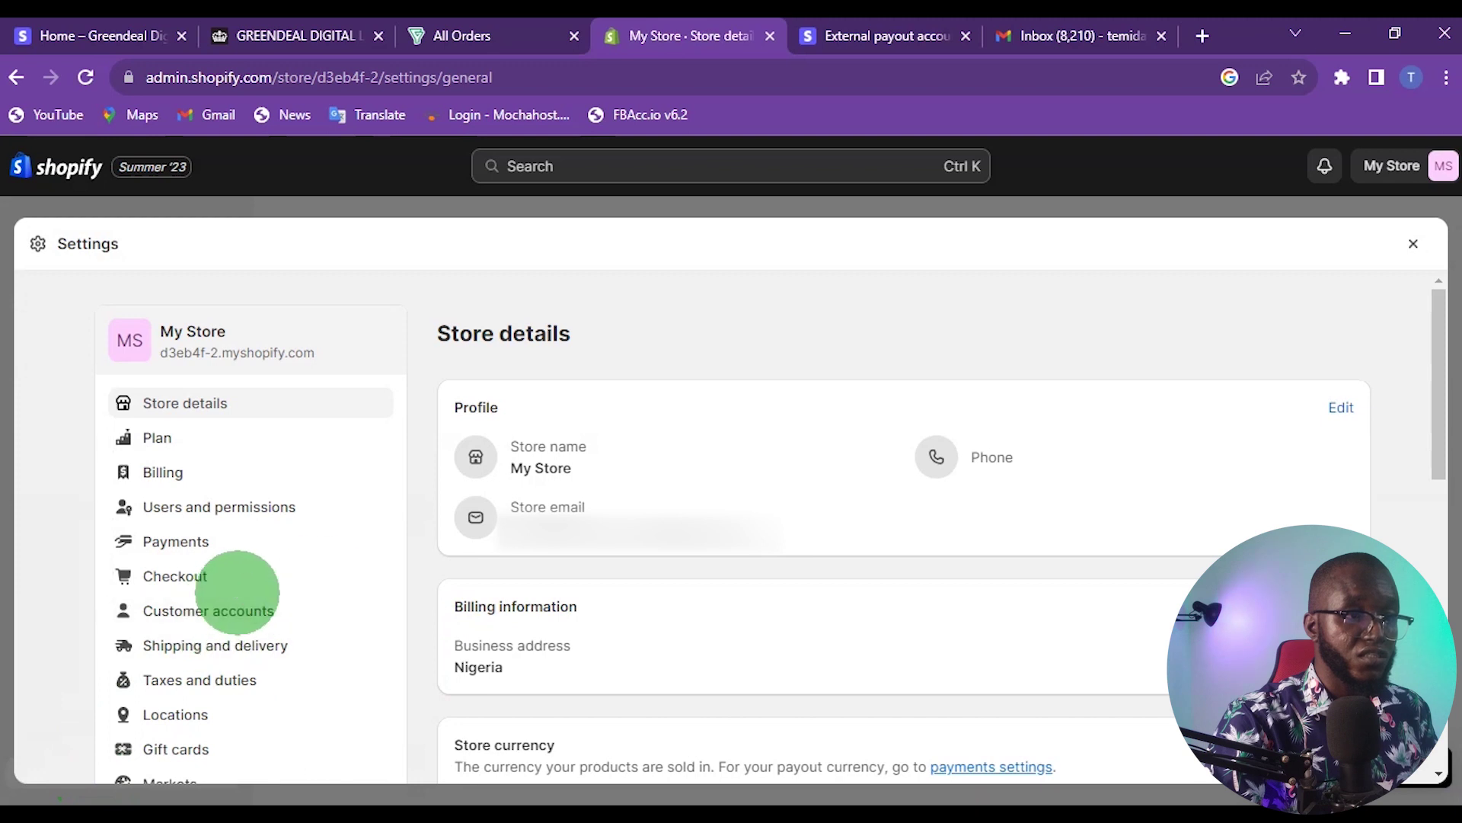
pyautogui.click(213, 549)
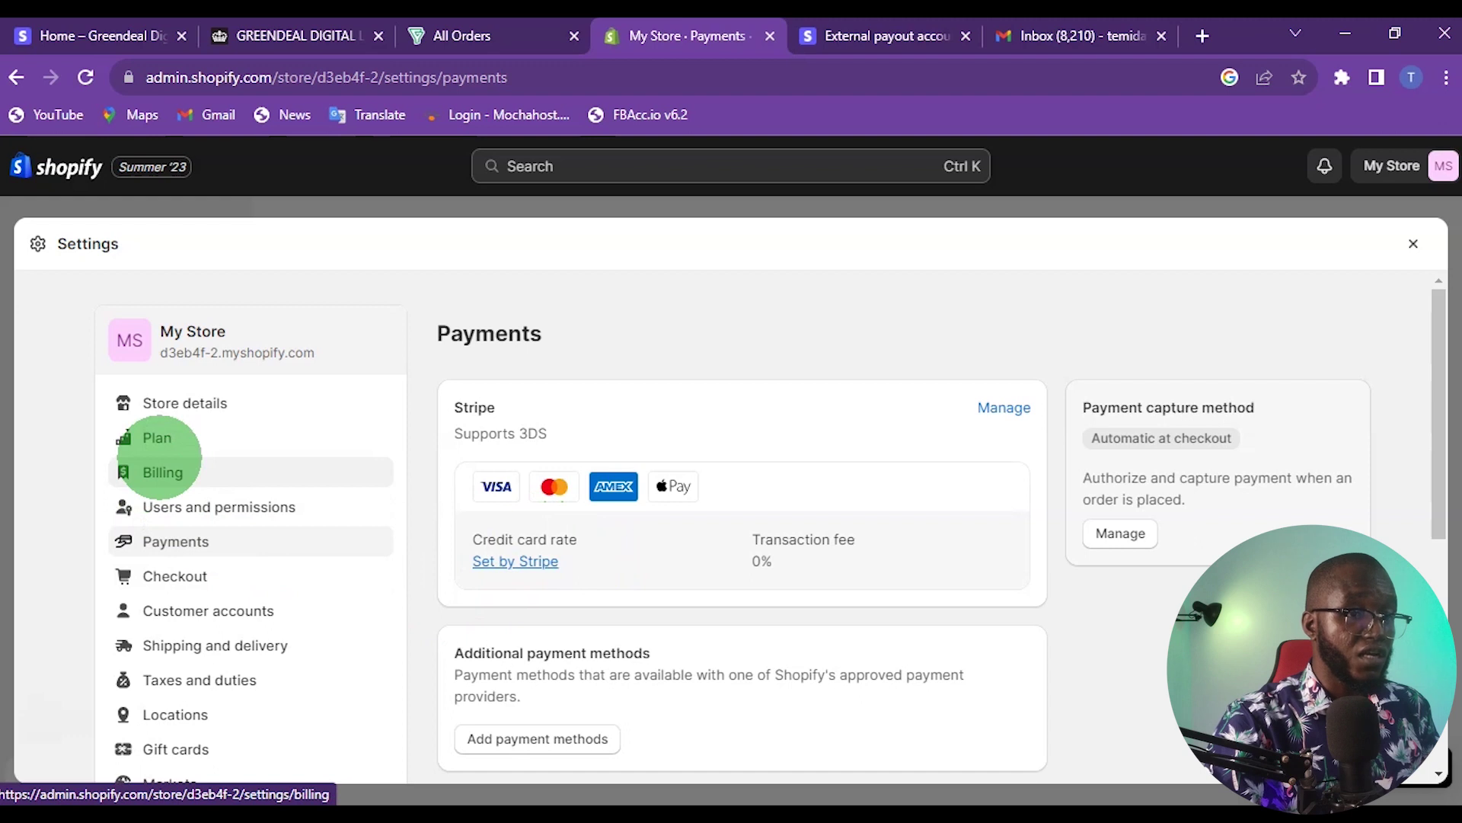
pyautogui.scroll(-4, 689, 656)
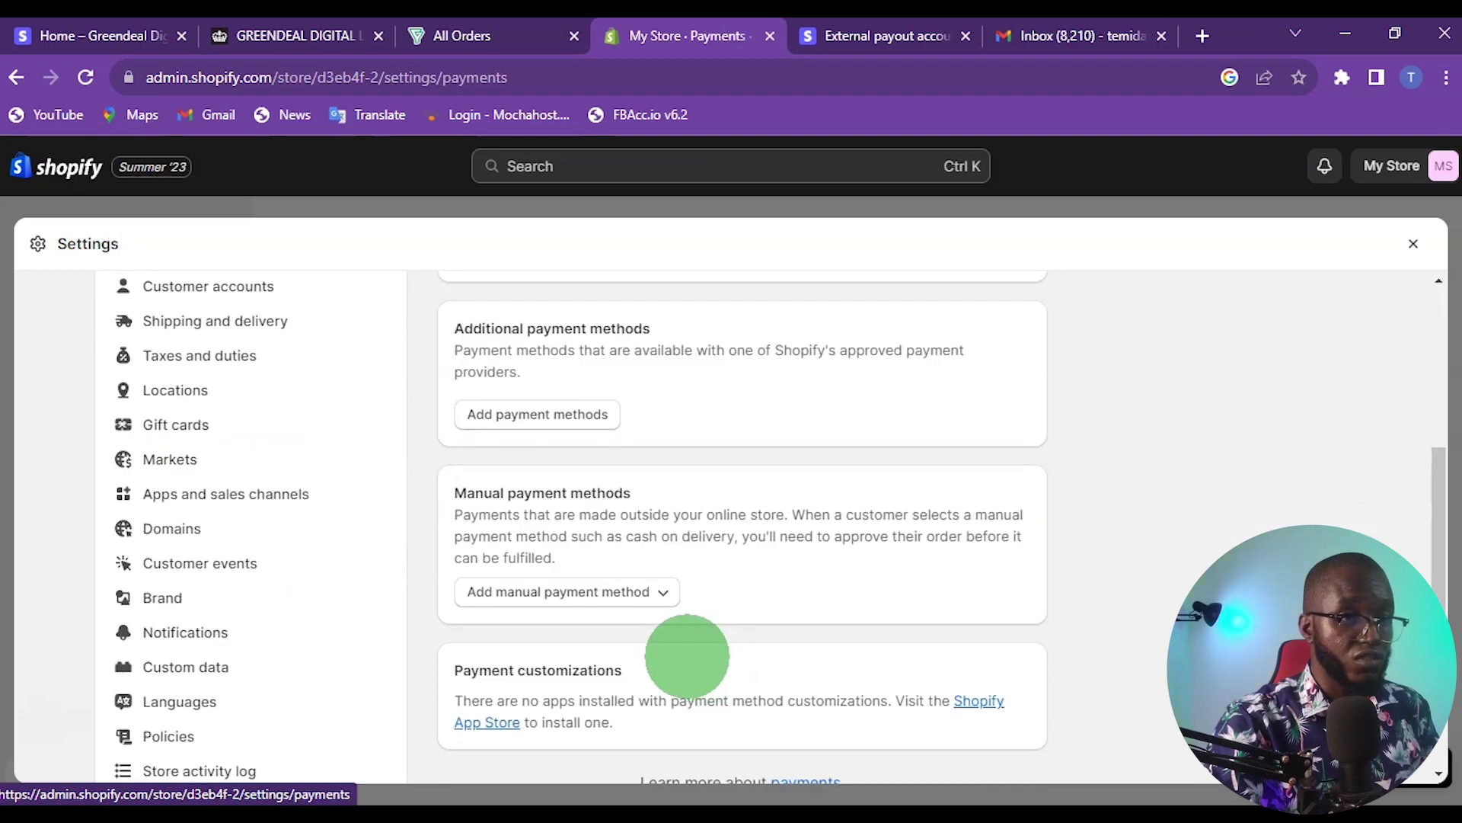
pyautogui.scroll(4, 688, 656)
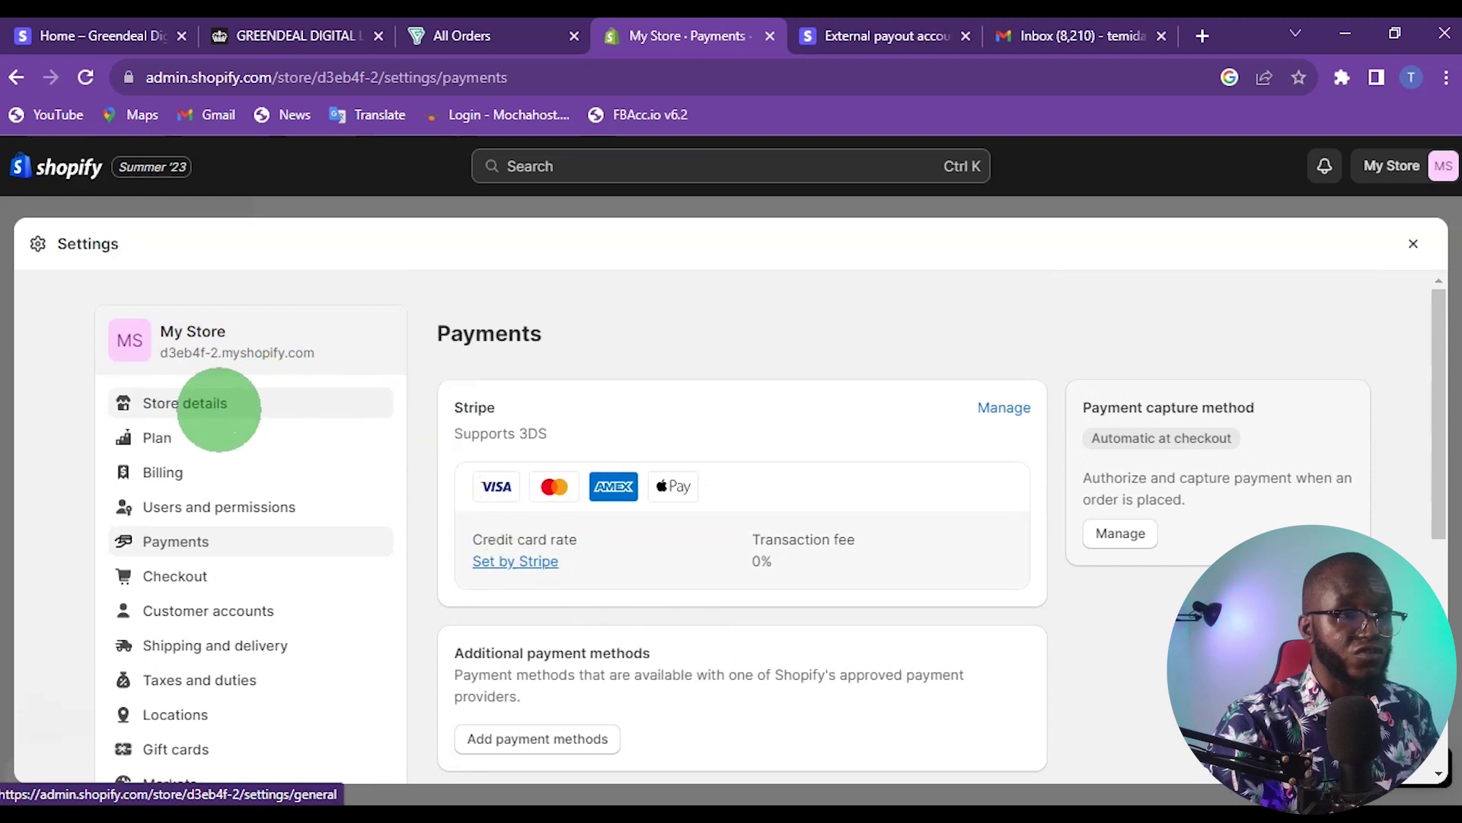
# Step: In Store details billing information, change the country/region from Nigeria to United Kingdom
pyautogui.click(218, 405)
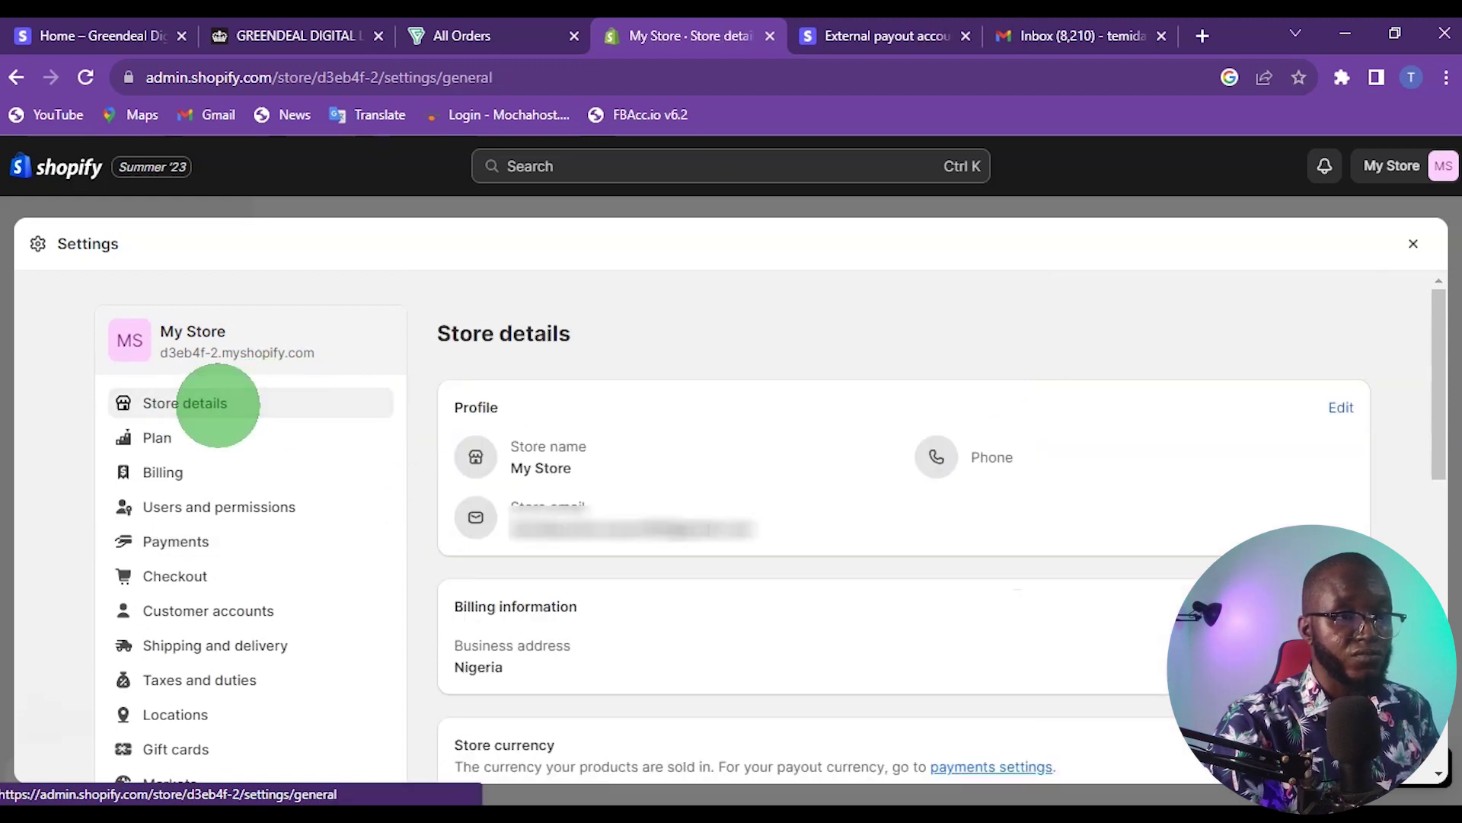
pyautogui.scroll(-3, 806, 493)
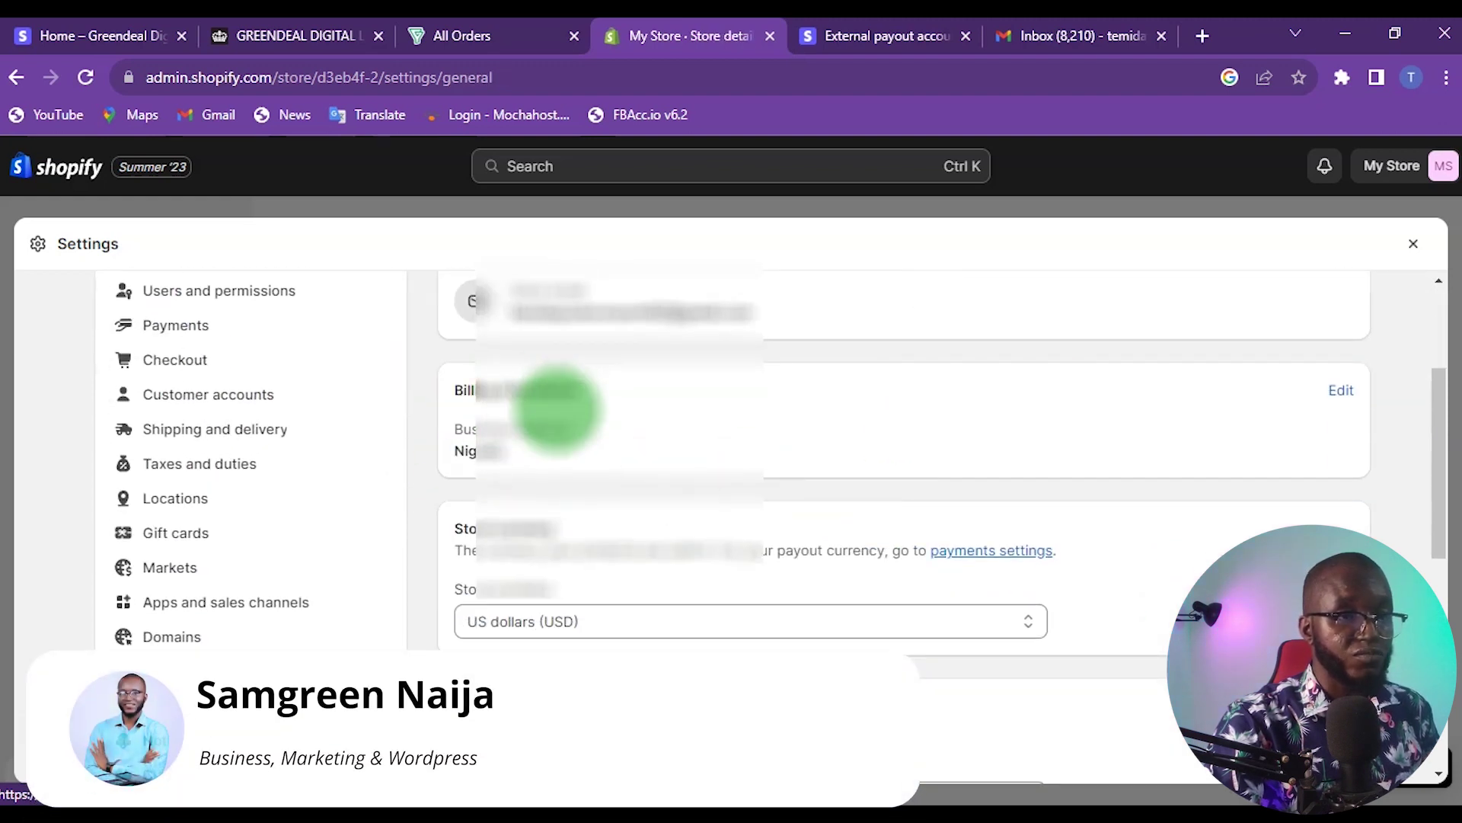
pyautogui.click(1336, 390)
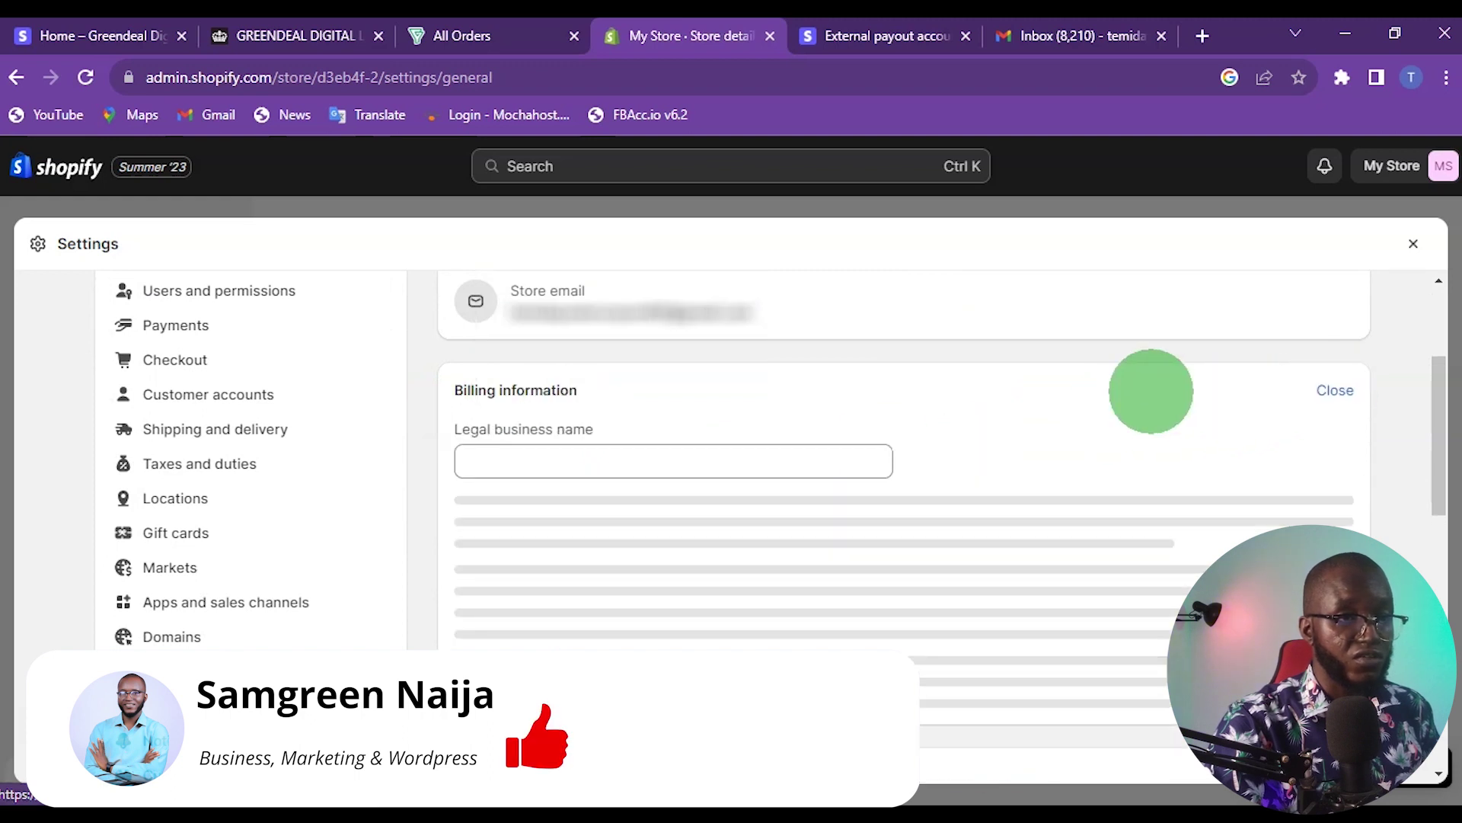
pyautogui.scroll(-3, 731, 404)
pyautogui.click(622, 329)
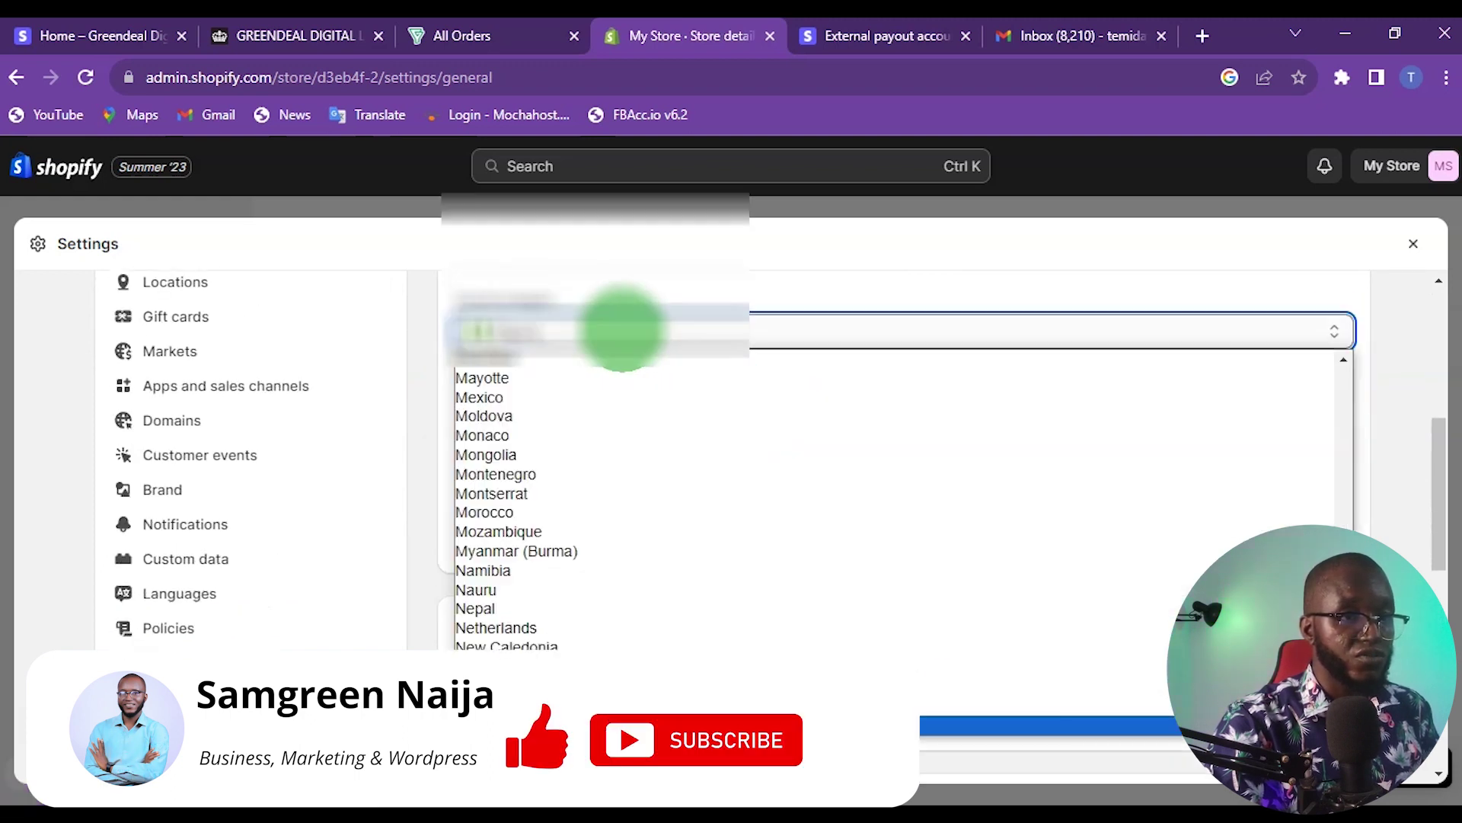
pyautogui.scroll(10, 653, 480)
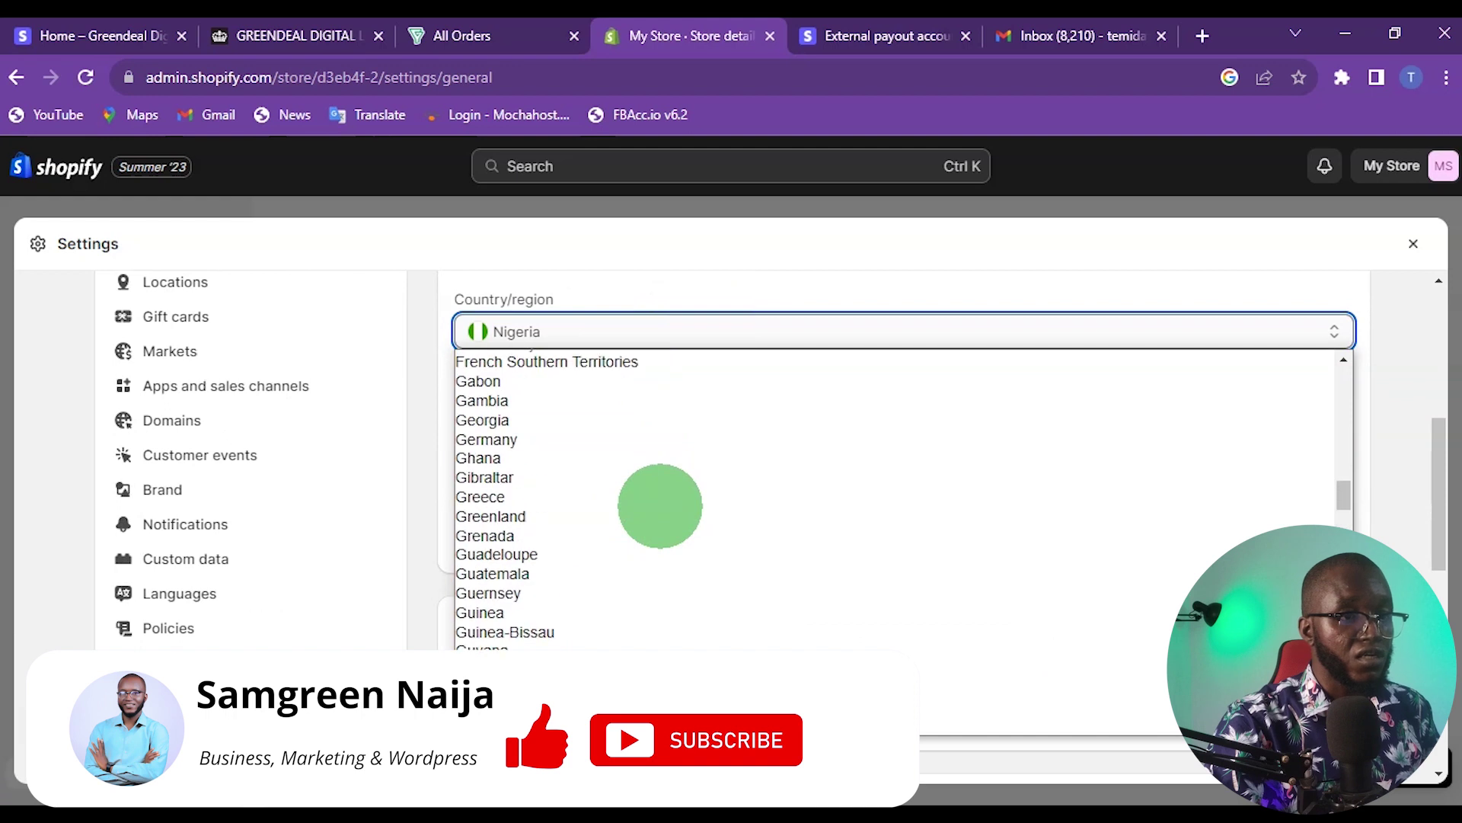
pyautogui.scroll(1, 660, 505)
pyautogui.scroll(-15, 660, 506)
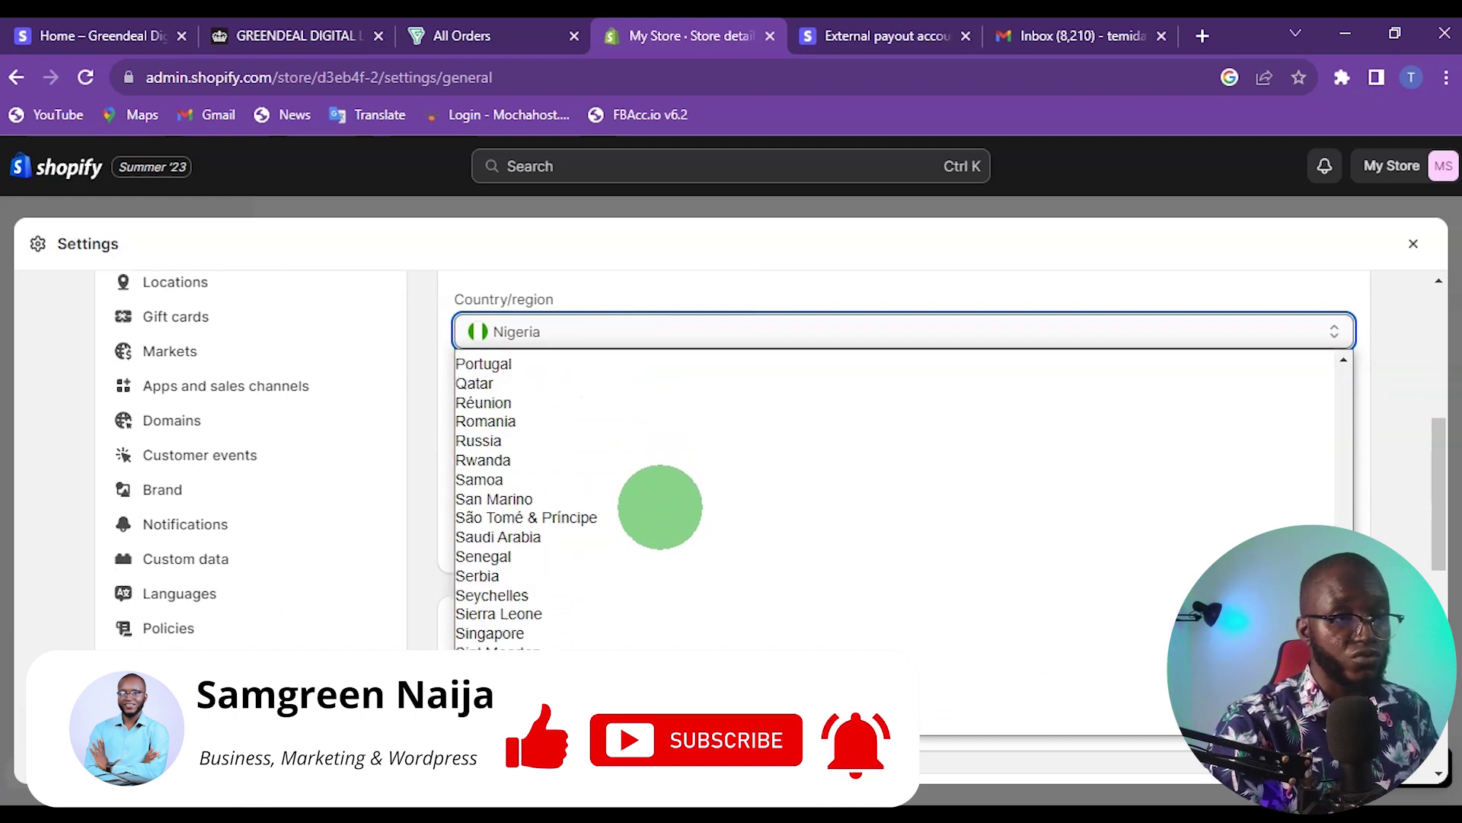
pyautogui.scroll(-10, 660, 505)
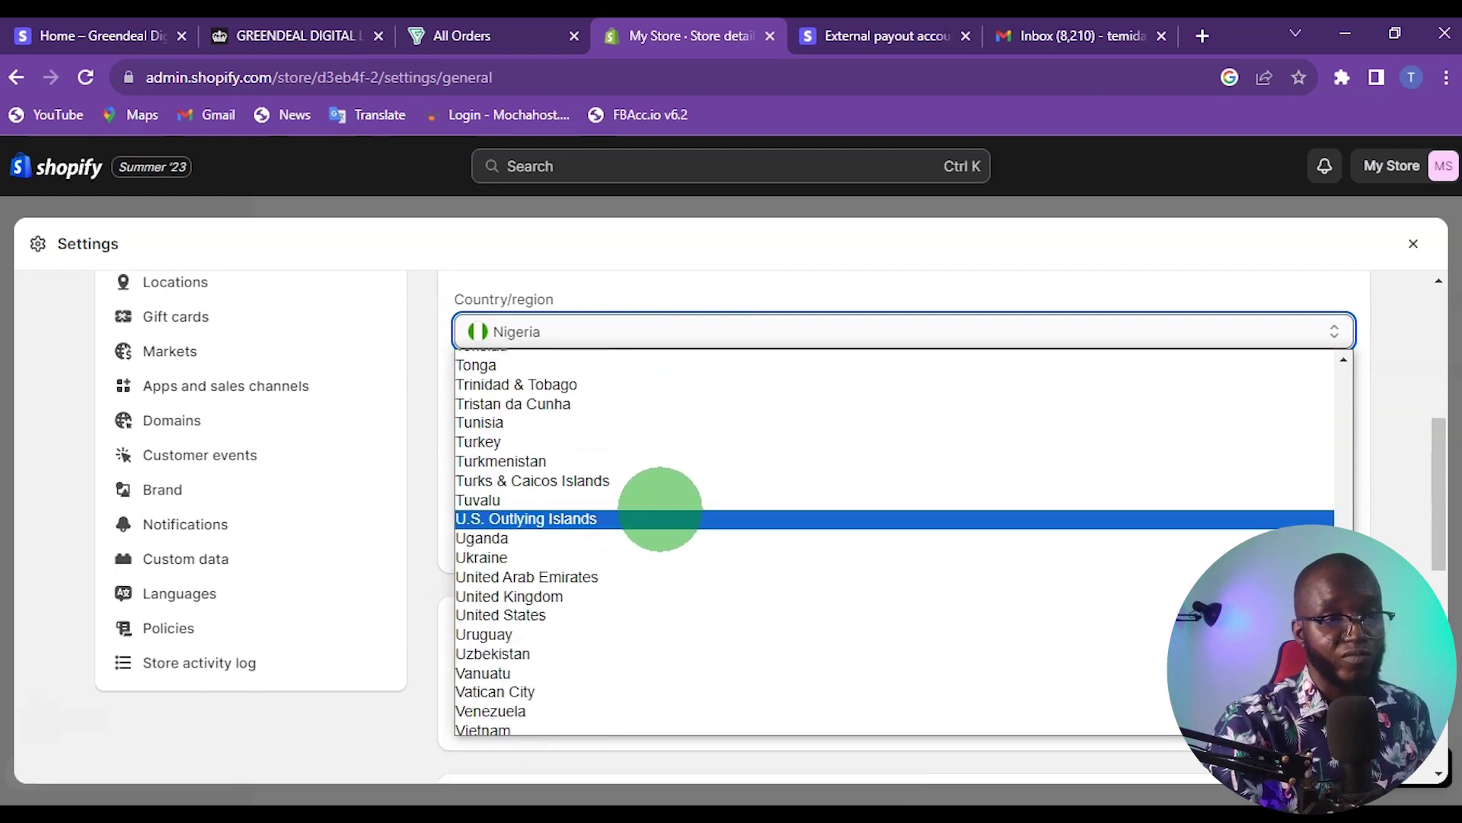
pyautogui.click(638, 596)
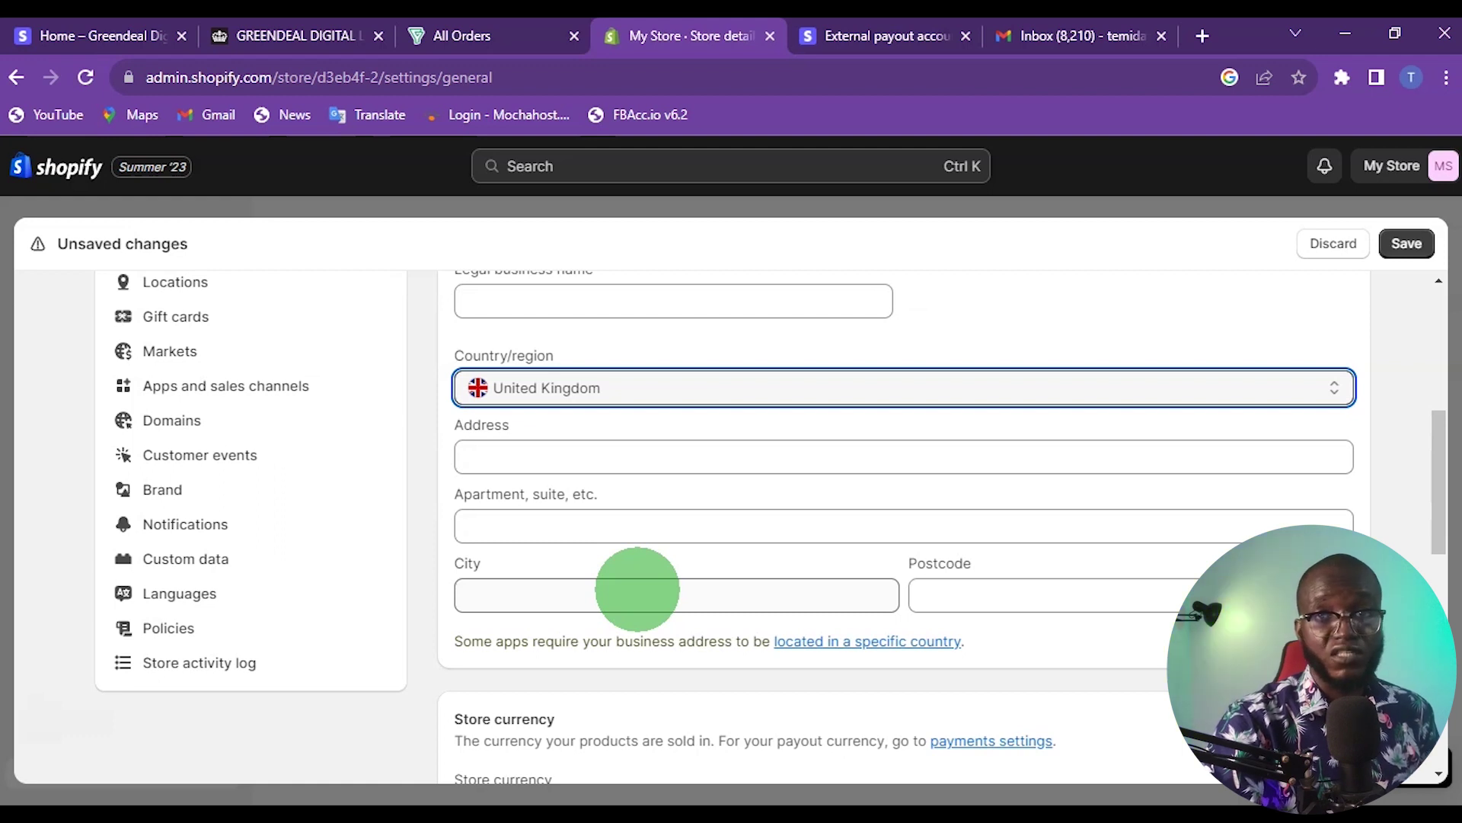
# Step: Fill in the legal business name in the billing information
pyautogui.scroll(2, 558, 417)
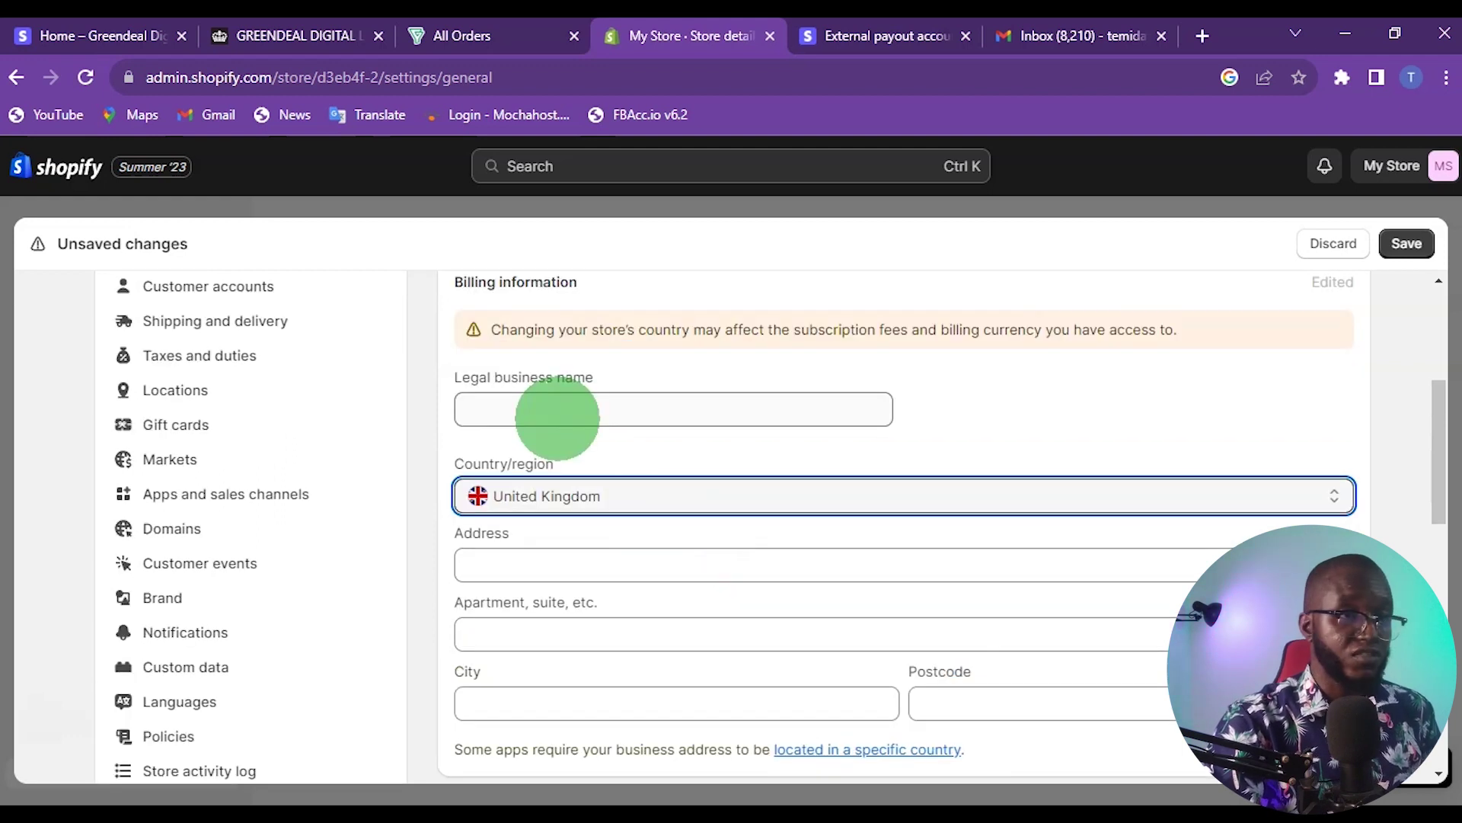
pyautogui.click(557, 418)
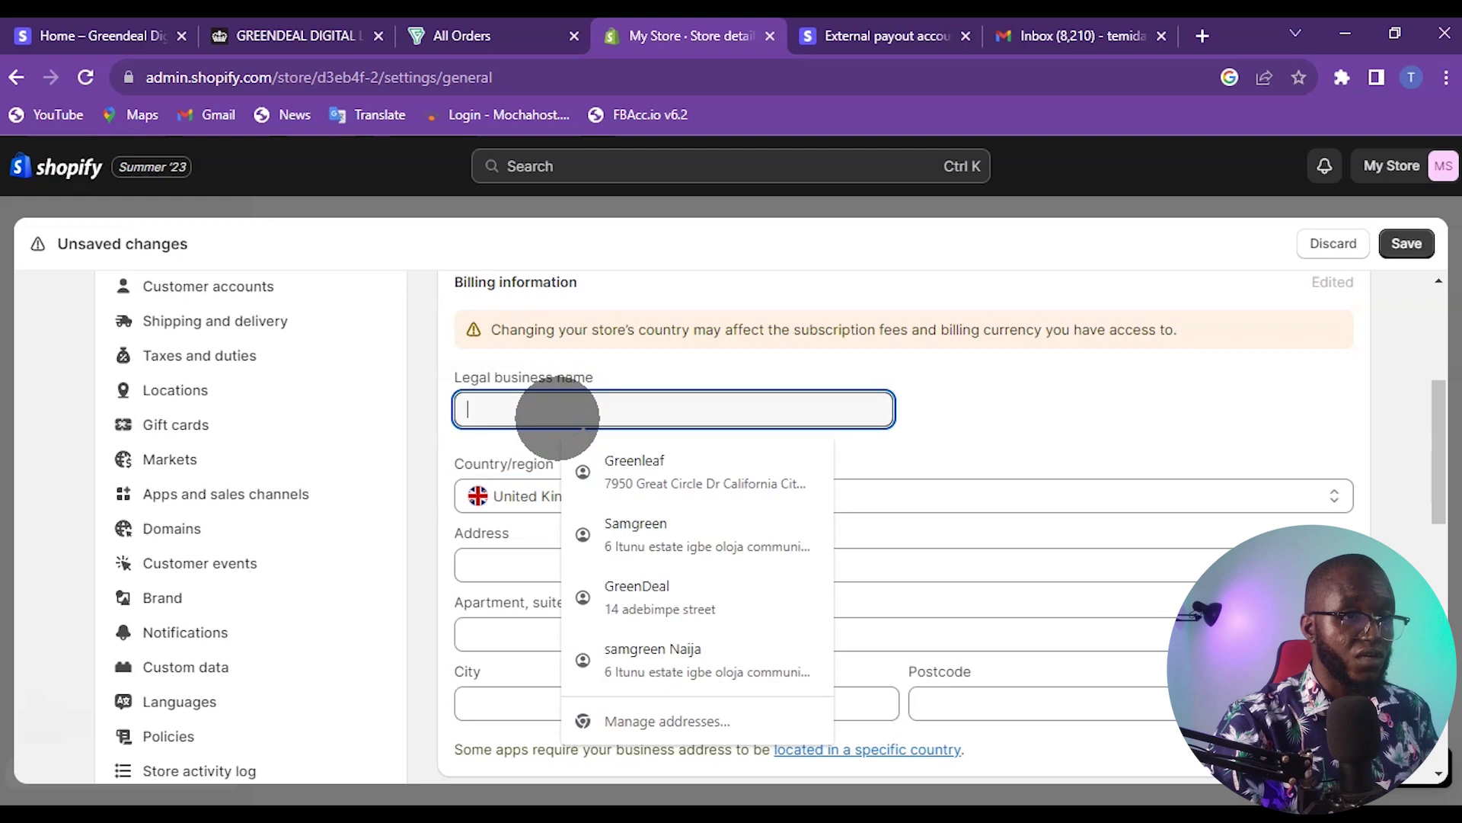
pyautogui.click(836, 375)
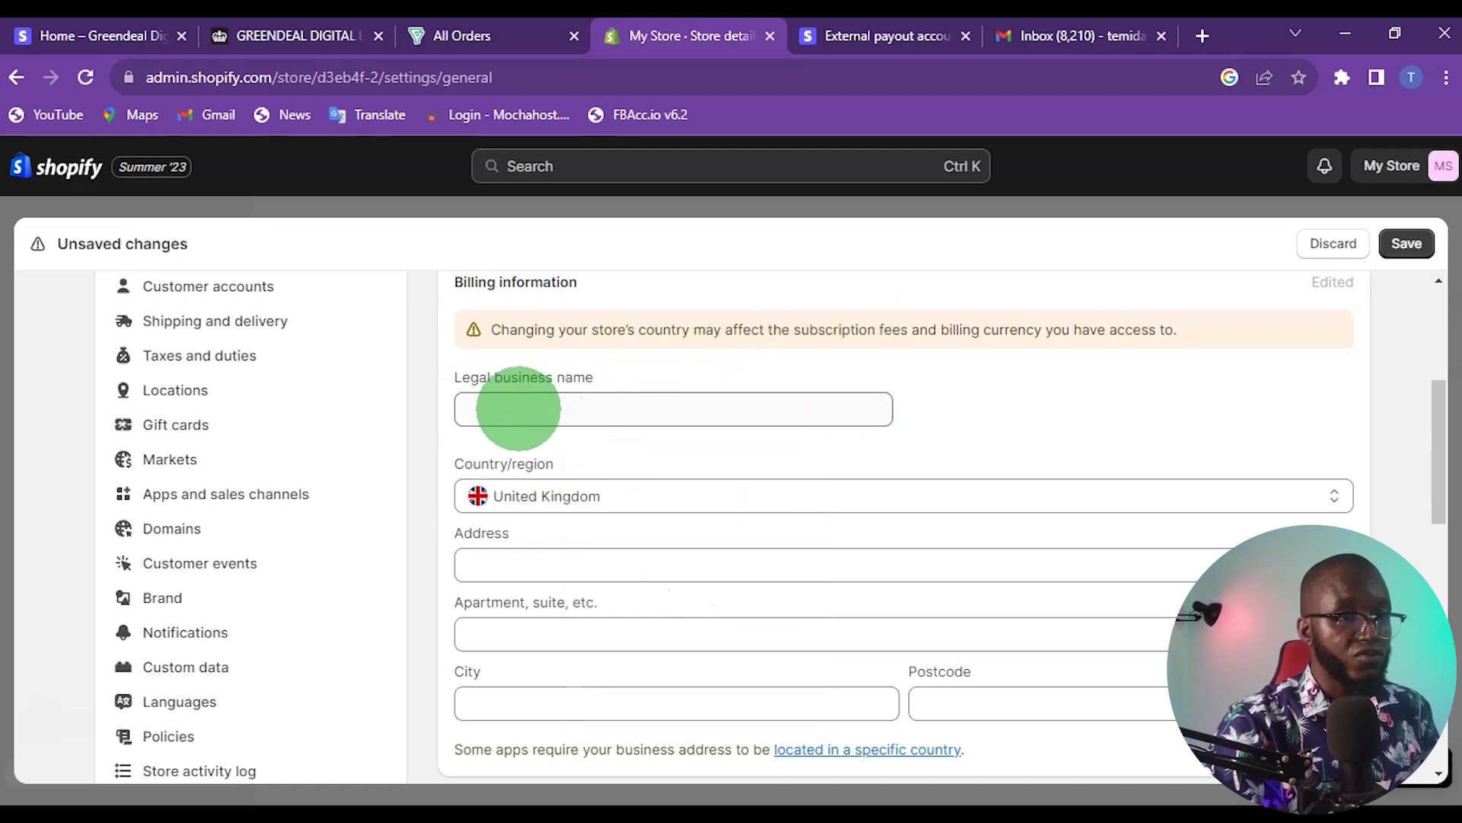
pyautogui.click(523, 401)
# Step: Enter the London street address, city and postcode, then review the billing section
pyautogui.scroll(-1, 633, 374)
pyautogui.scroll(-2, 633, 373)
pyautogui.click(496, 342)
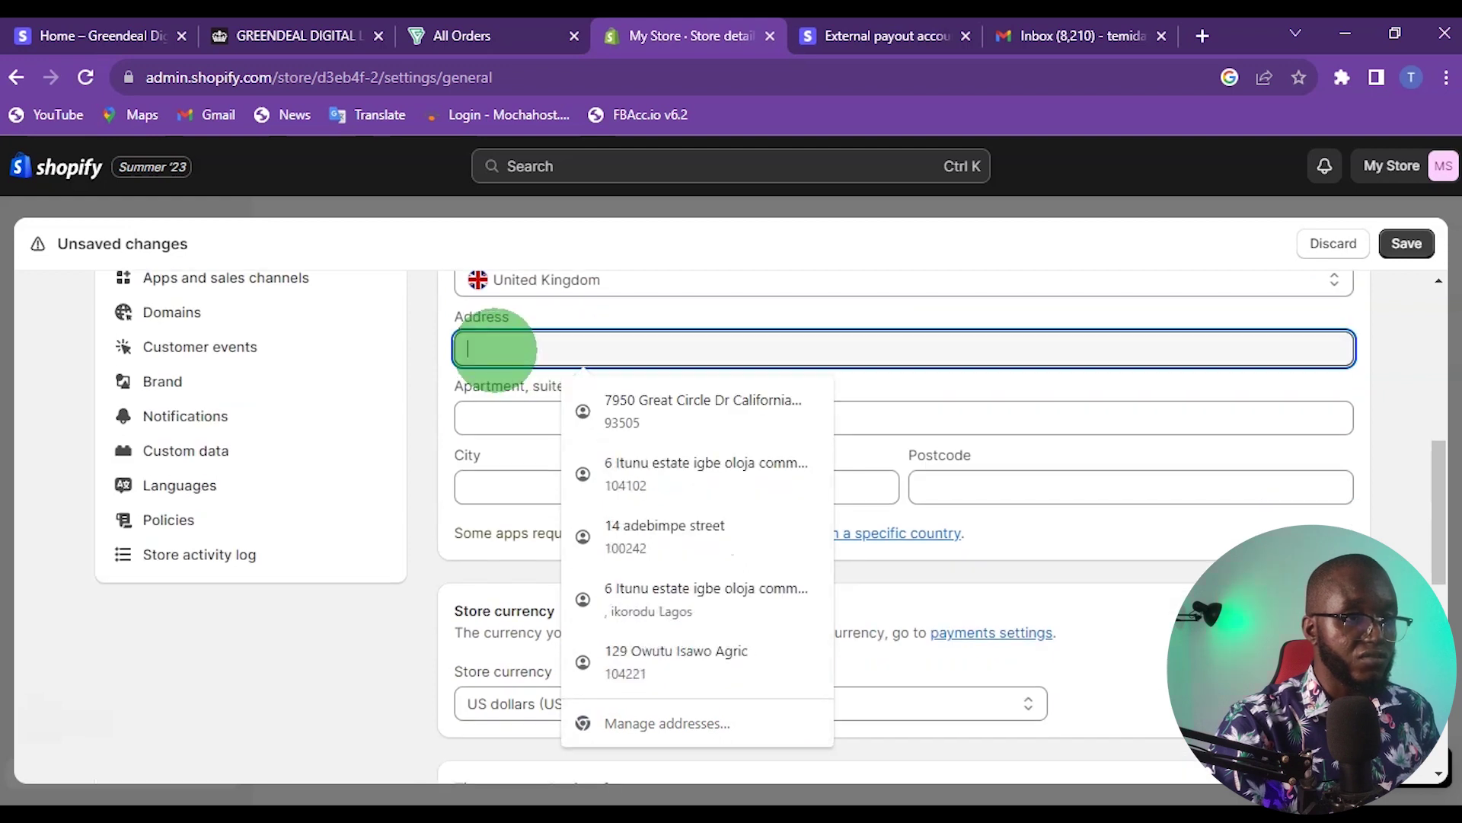
pyautogui.click(474, 421)
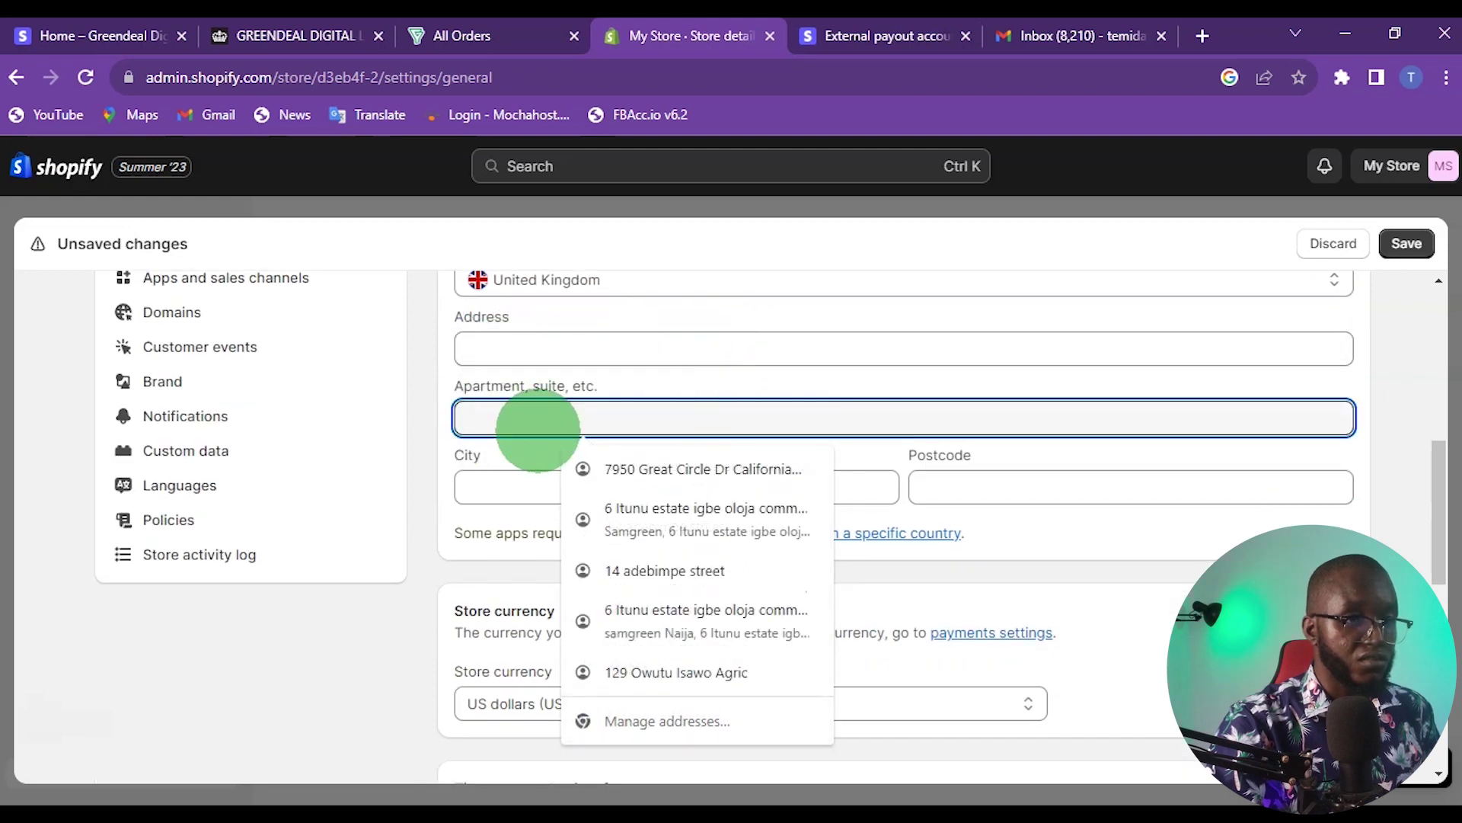
pyautogui.click(1066, 541)
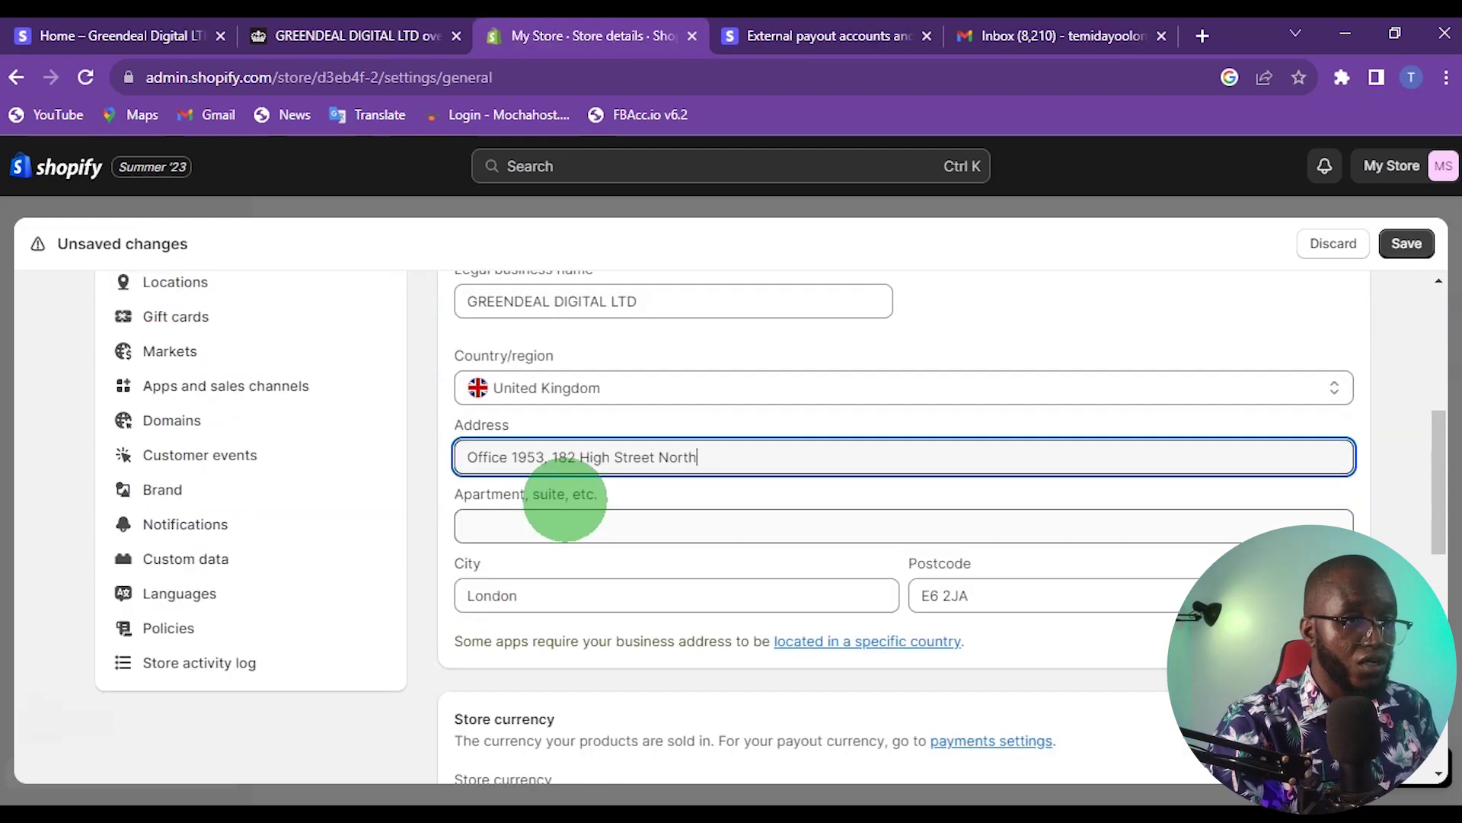
pyautogui.scroll(1, 564, 499)
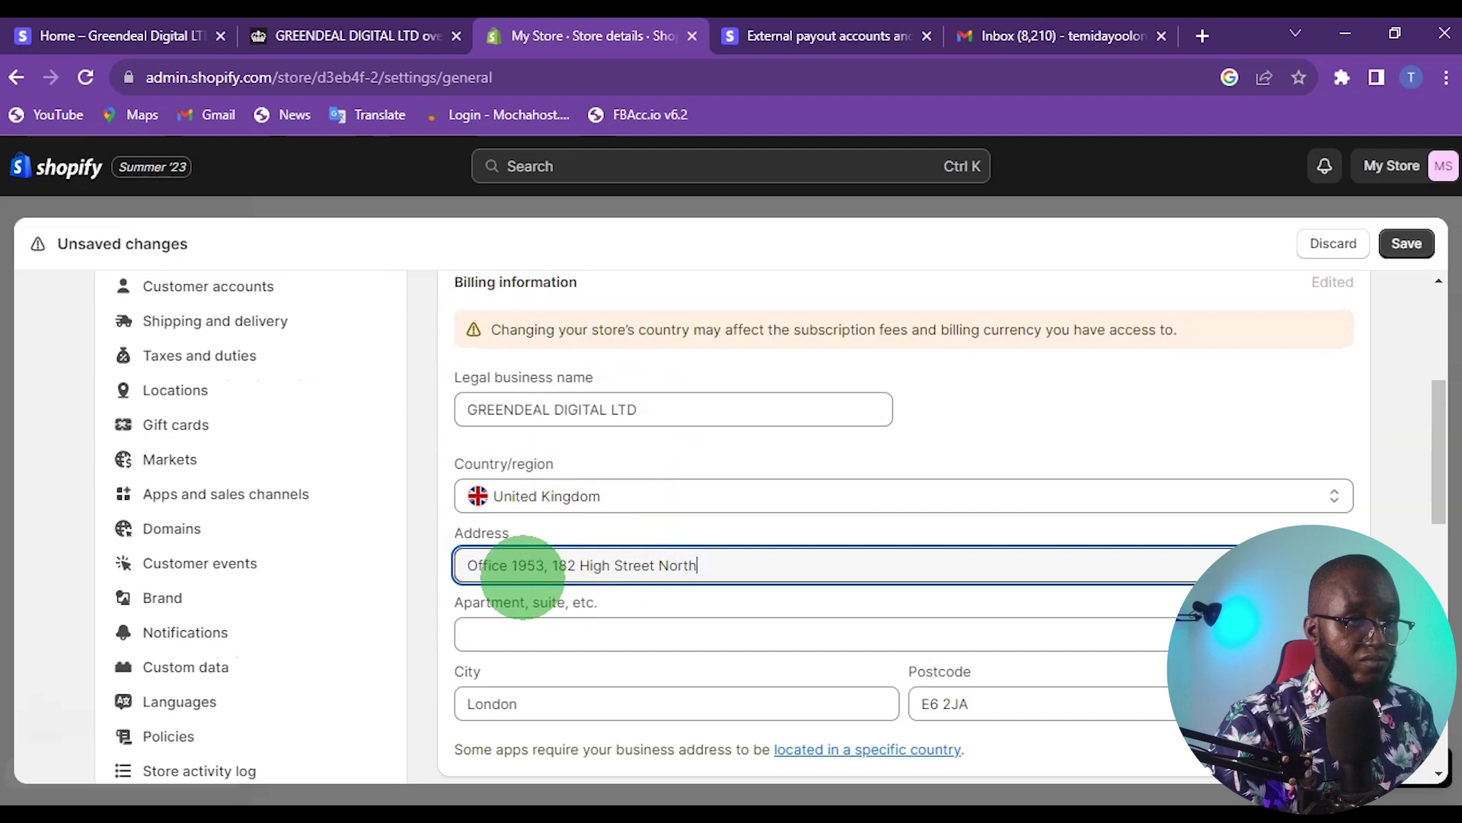
pyautogui.scroll(-1, 601, 567)
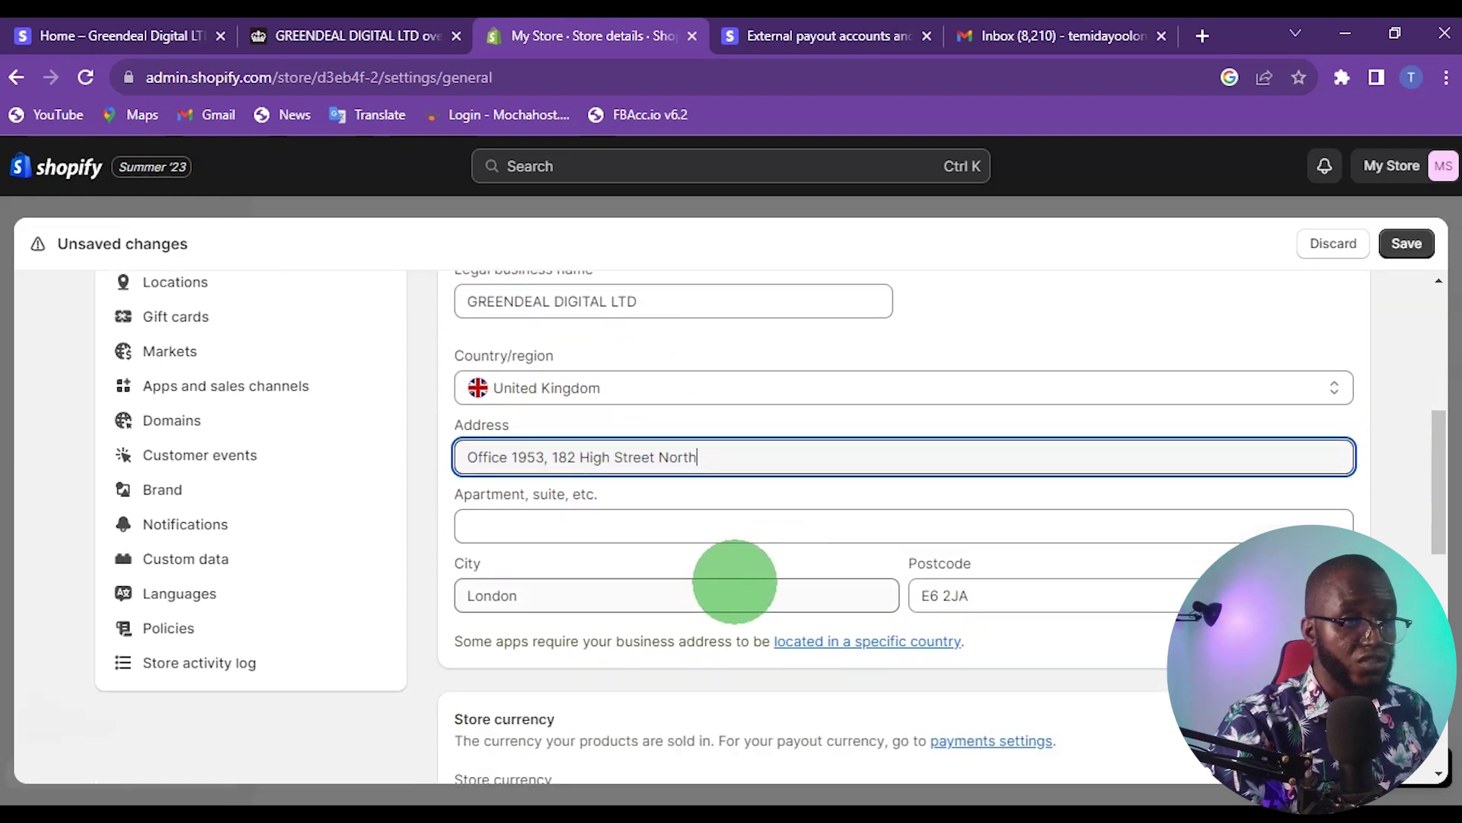
pyautogui.scroll(-2, 675, 562)
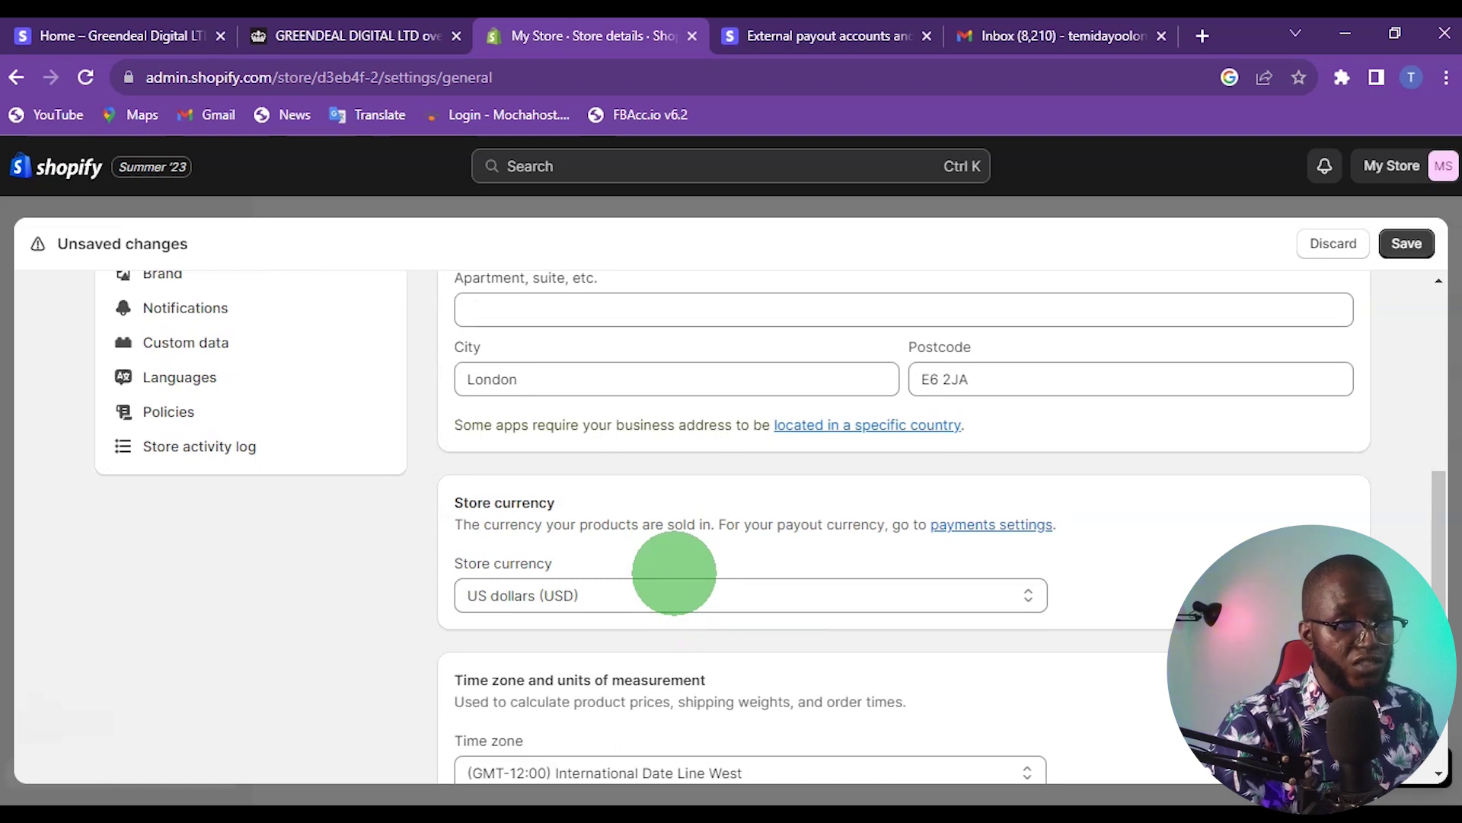
pyautogui.scroll(-3, 674, 573)
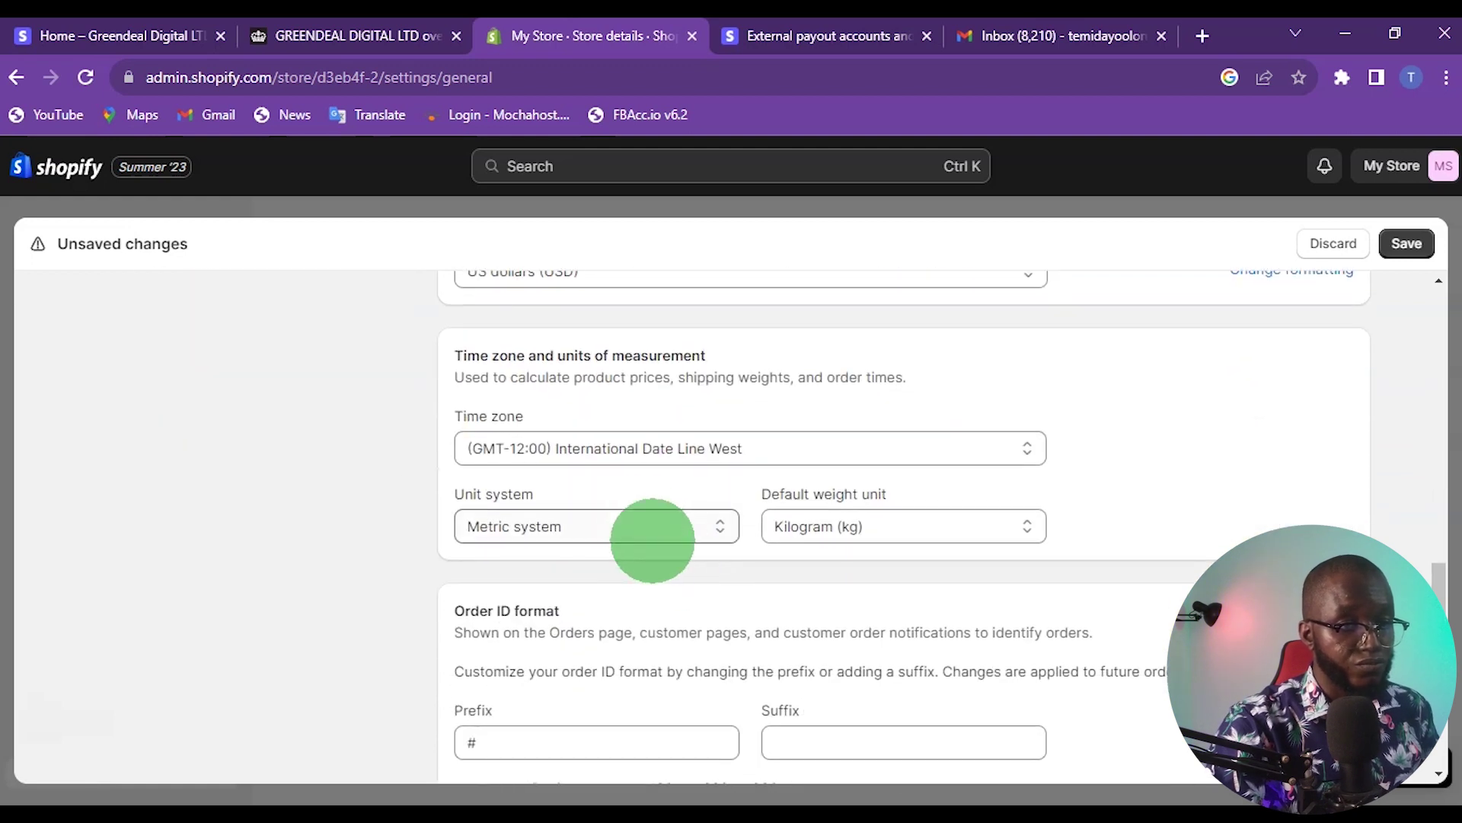
pyautogui.scroll(-2, 653, 541)
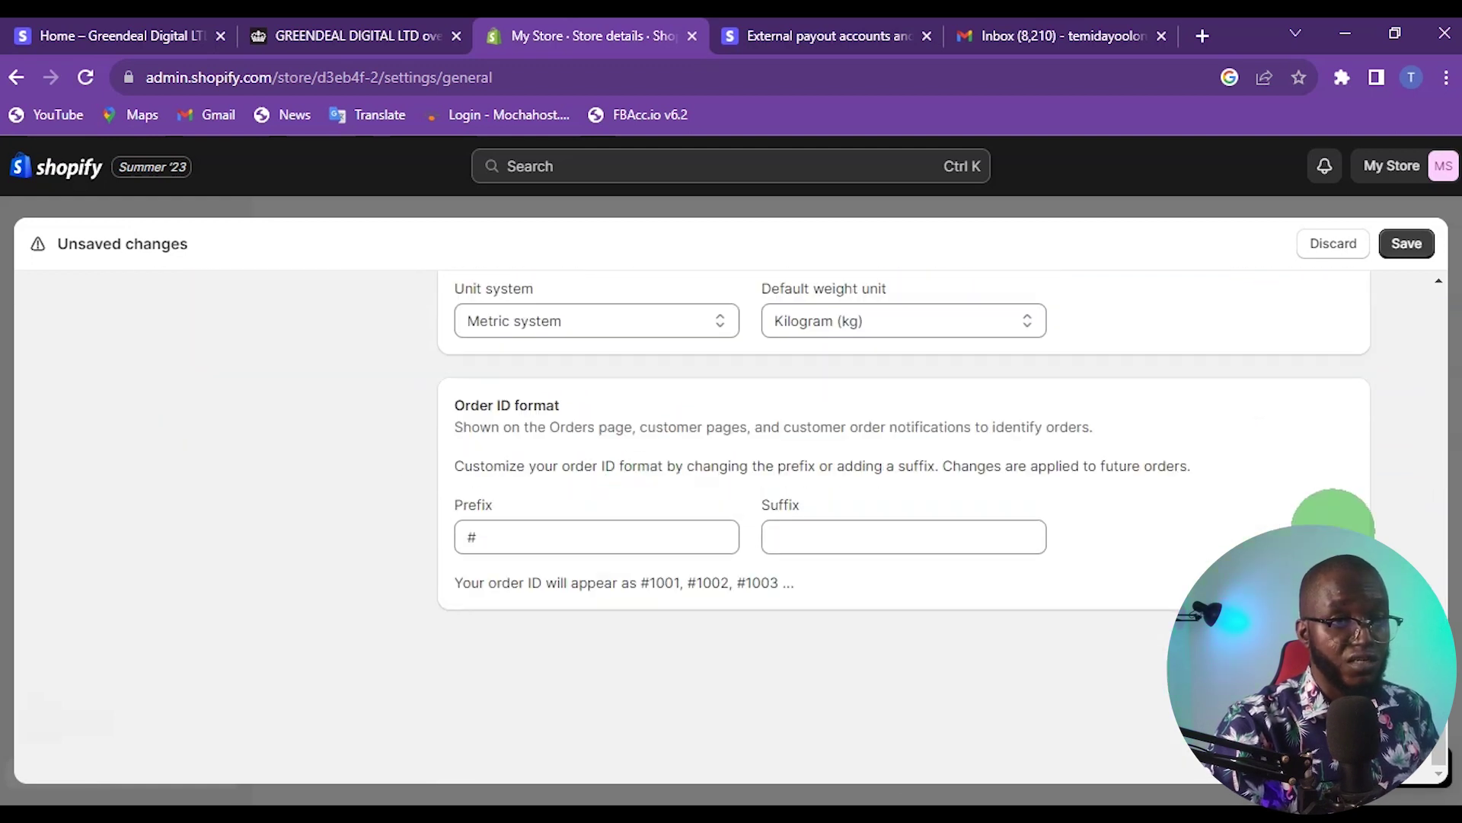
pyautogui.scroll(7, 1178, 467)
pyautogui.scroll(5, 1182, 471)
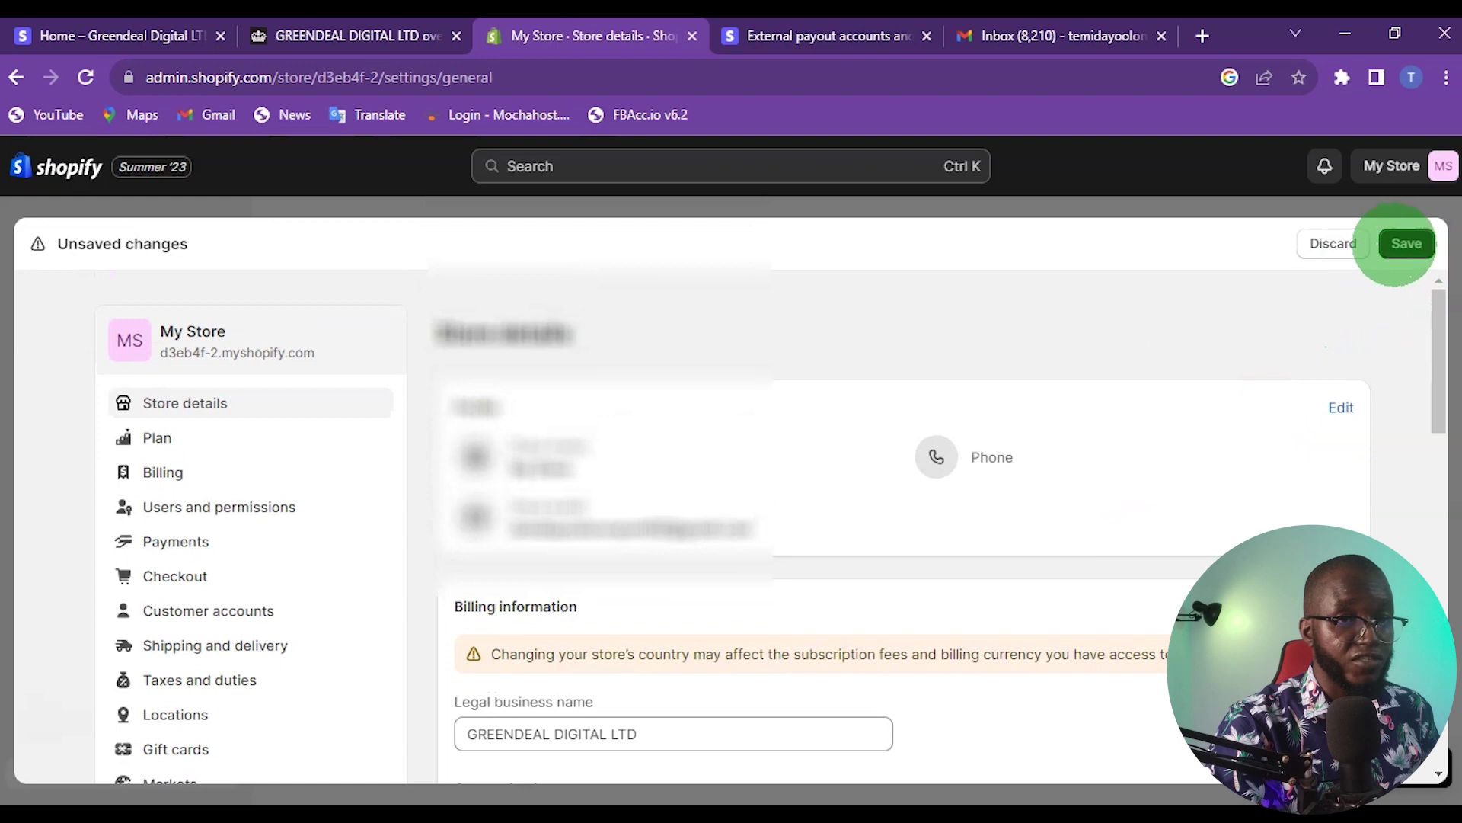
# Step: Save the UK billing address and go to the Payments settings
pyautogui.click(1404, 243)
pyautogui.scroll(-10, 998, 463)
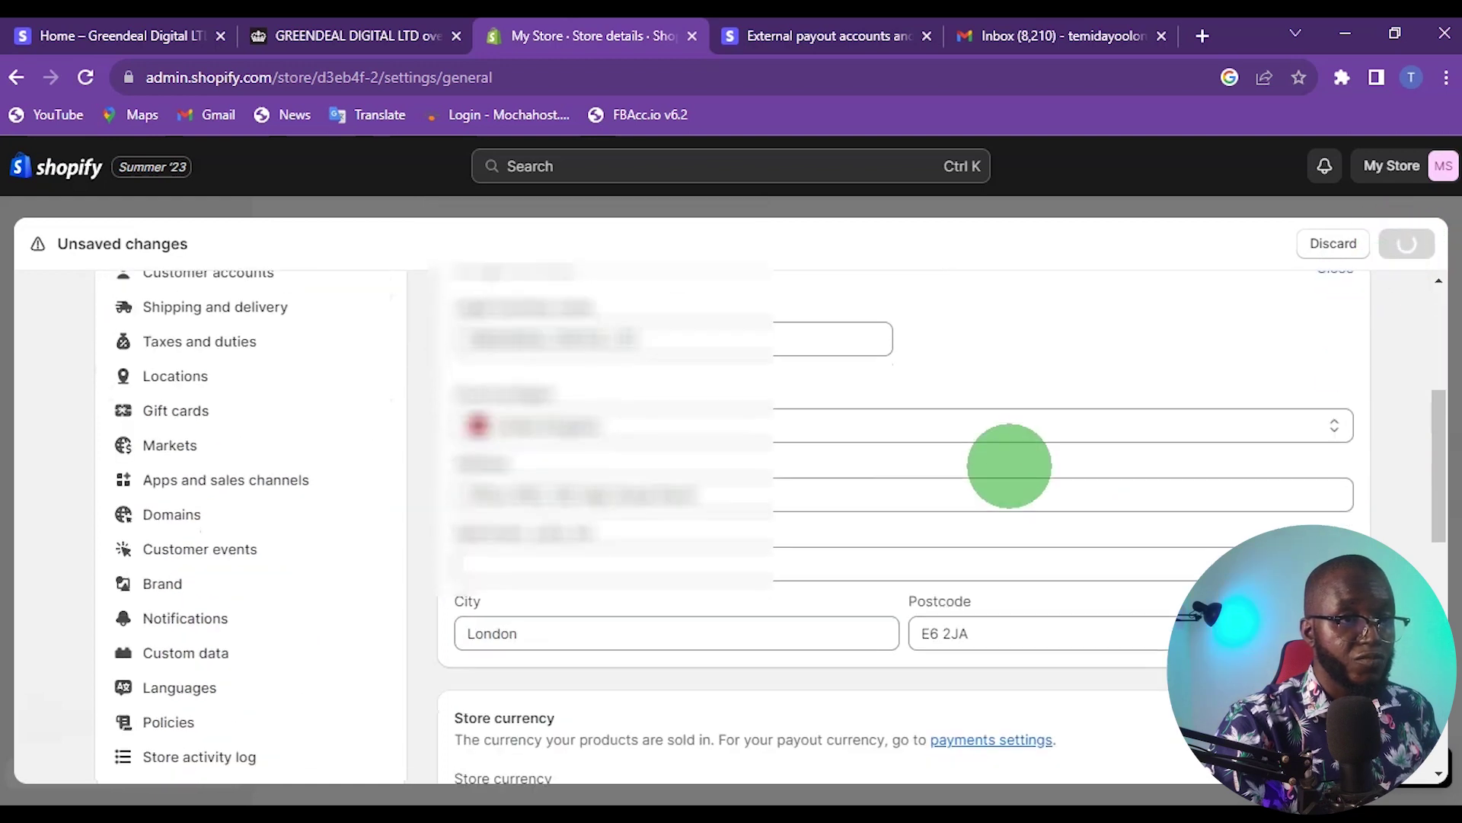
pyautogui.scroll(-5, 1007, 465)
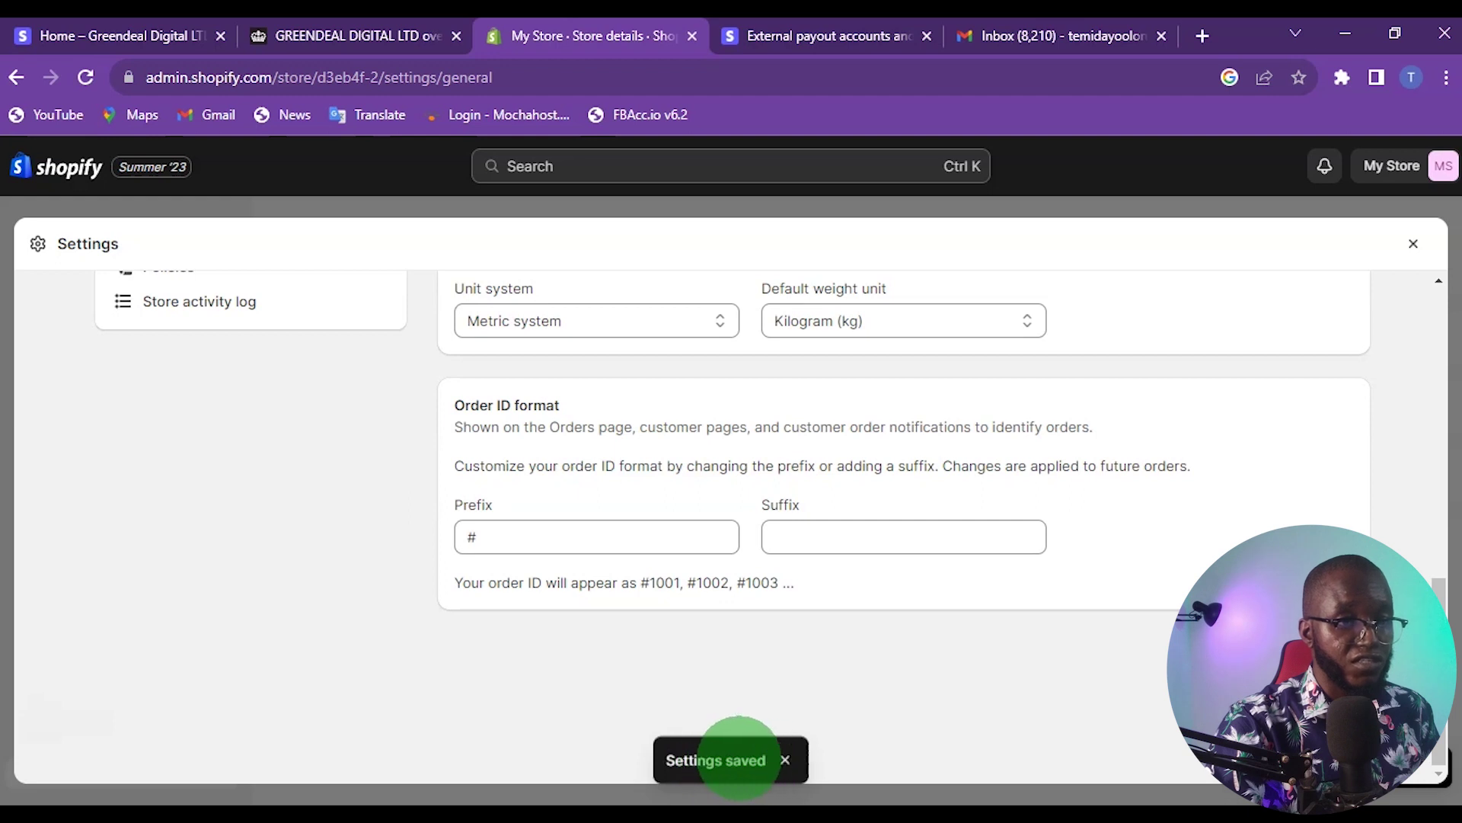
pyautogui.scroll(15, 763, 561)
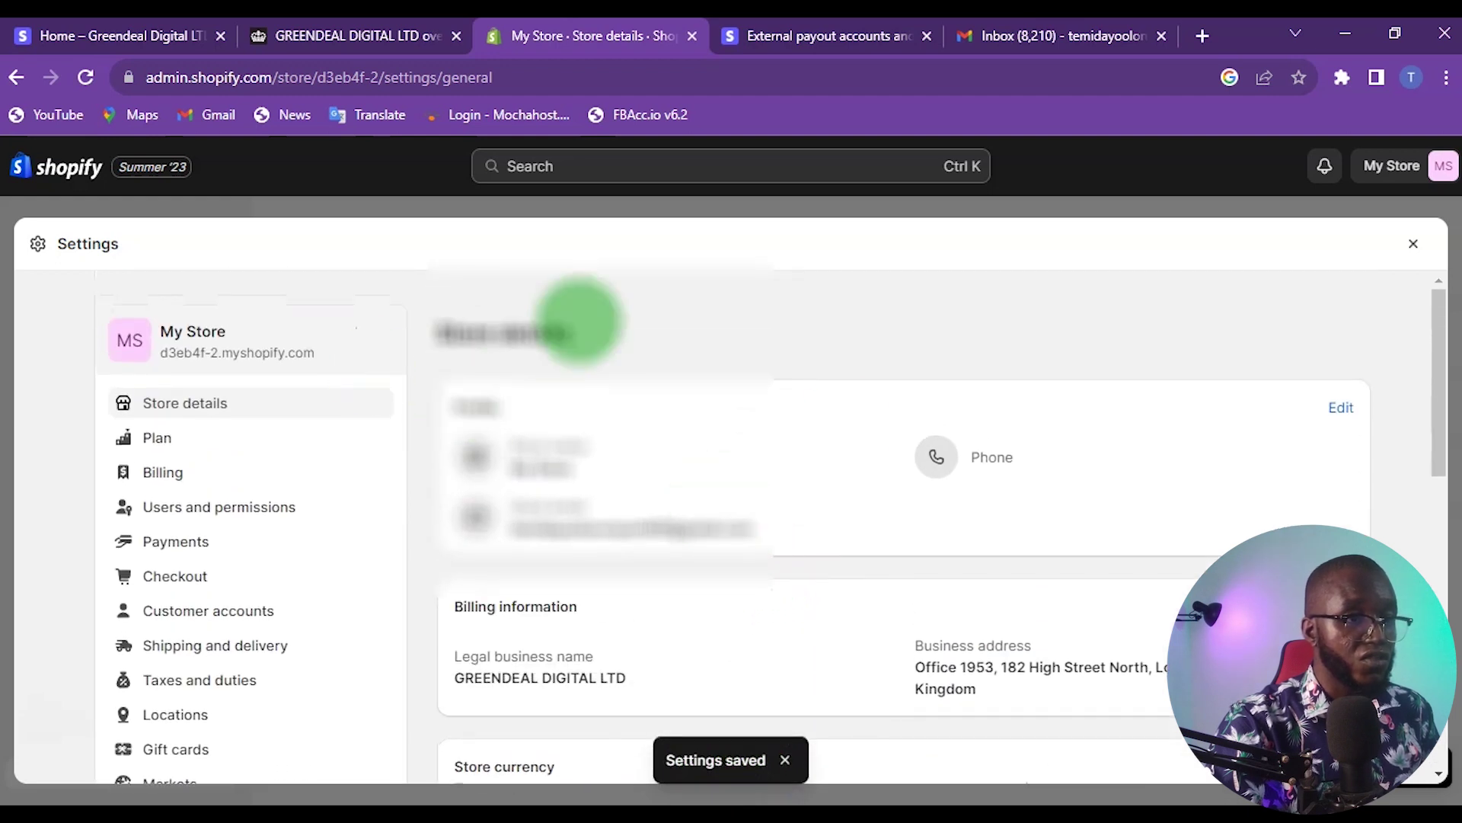
pyautogui.click(228, 549)
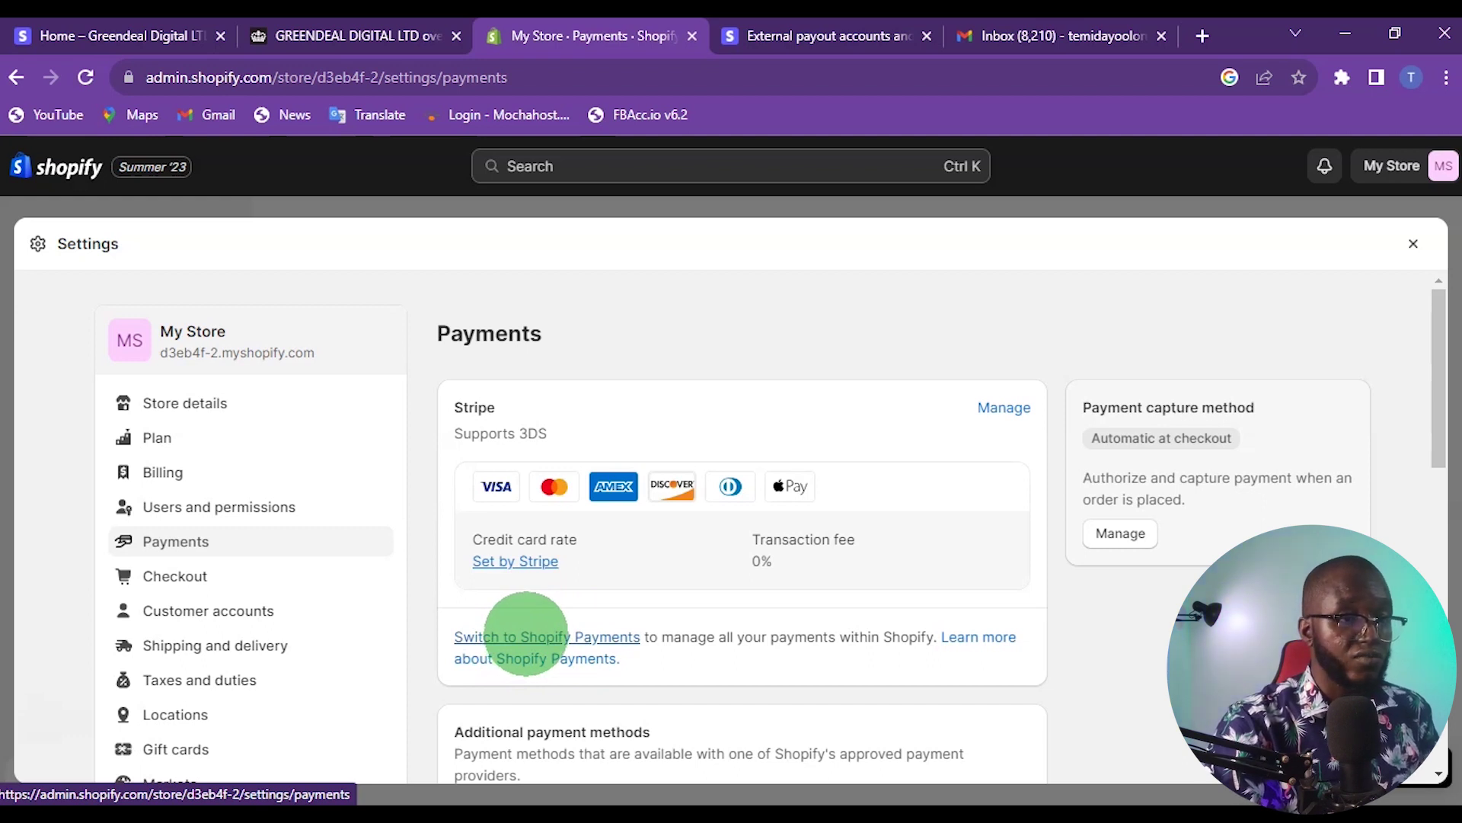
# Step: Request activating Shopify Payments in place of Stripe, then return to Store details
pyautogui.click(525, 636)
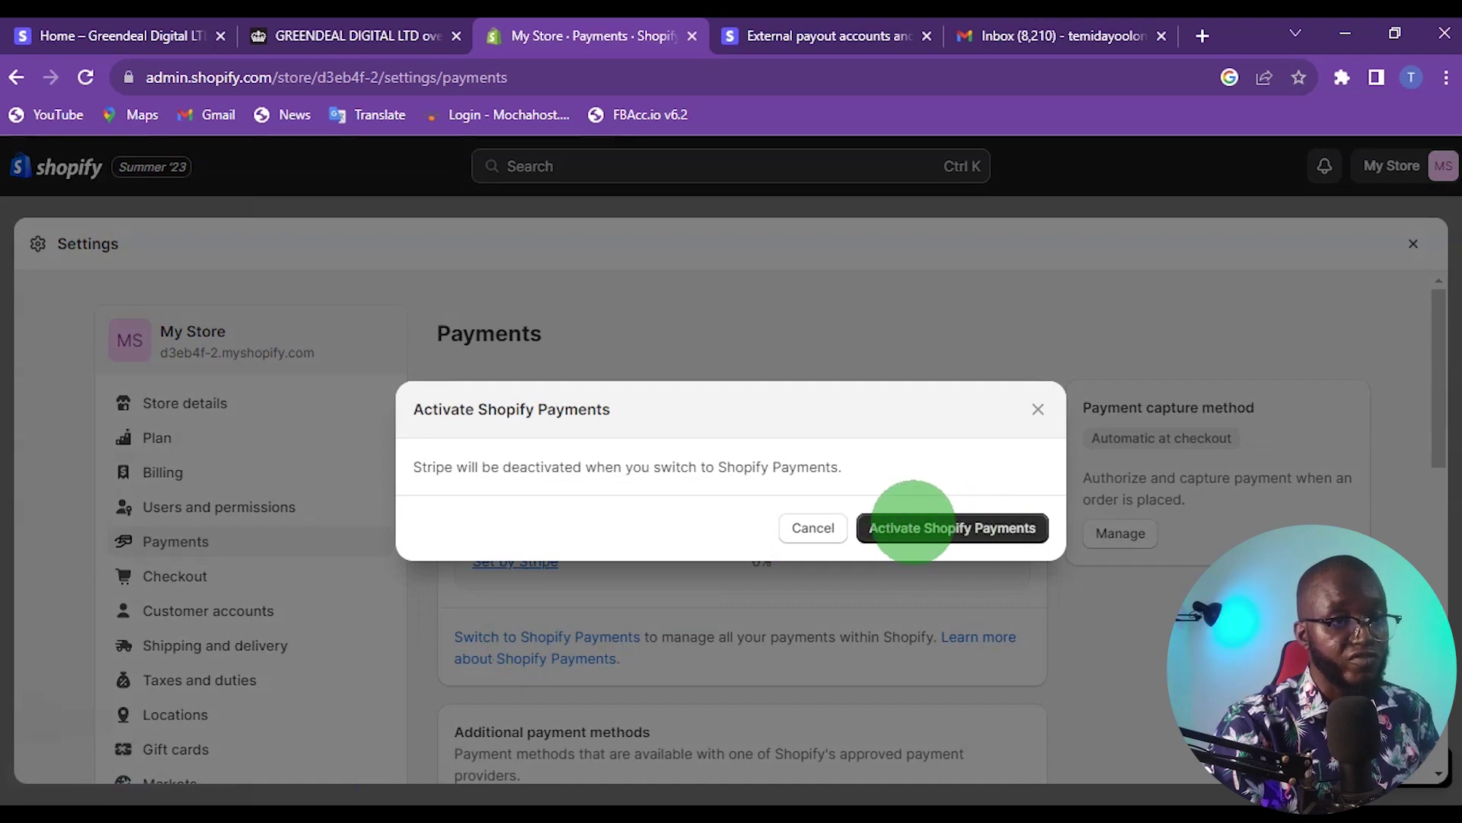
pyautogui.click(913, 525)
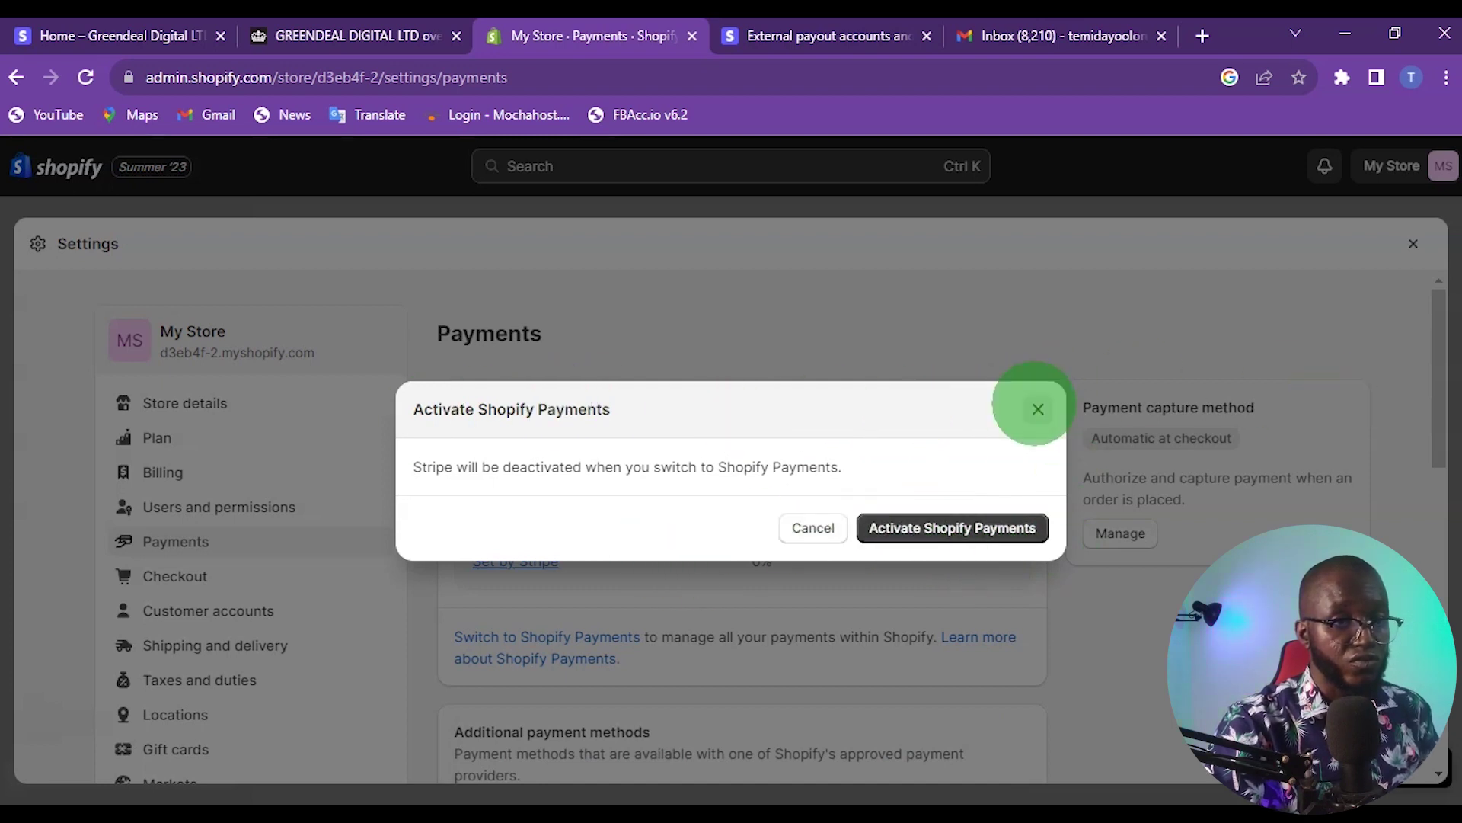
pyautogui.click(1038, 409)
pyautogui.click(228, 405)
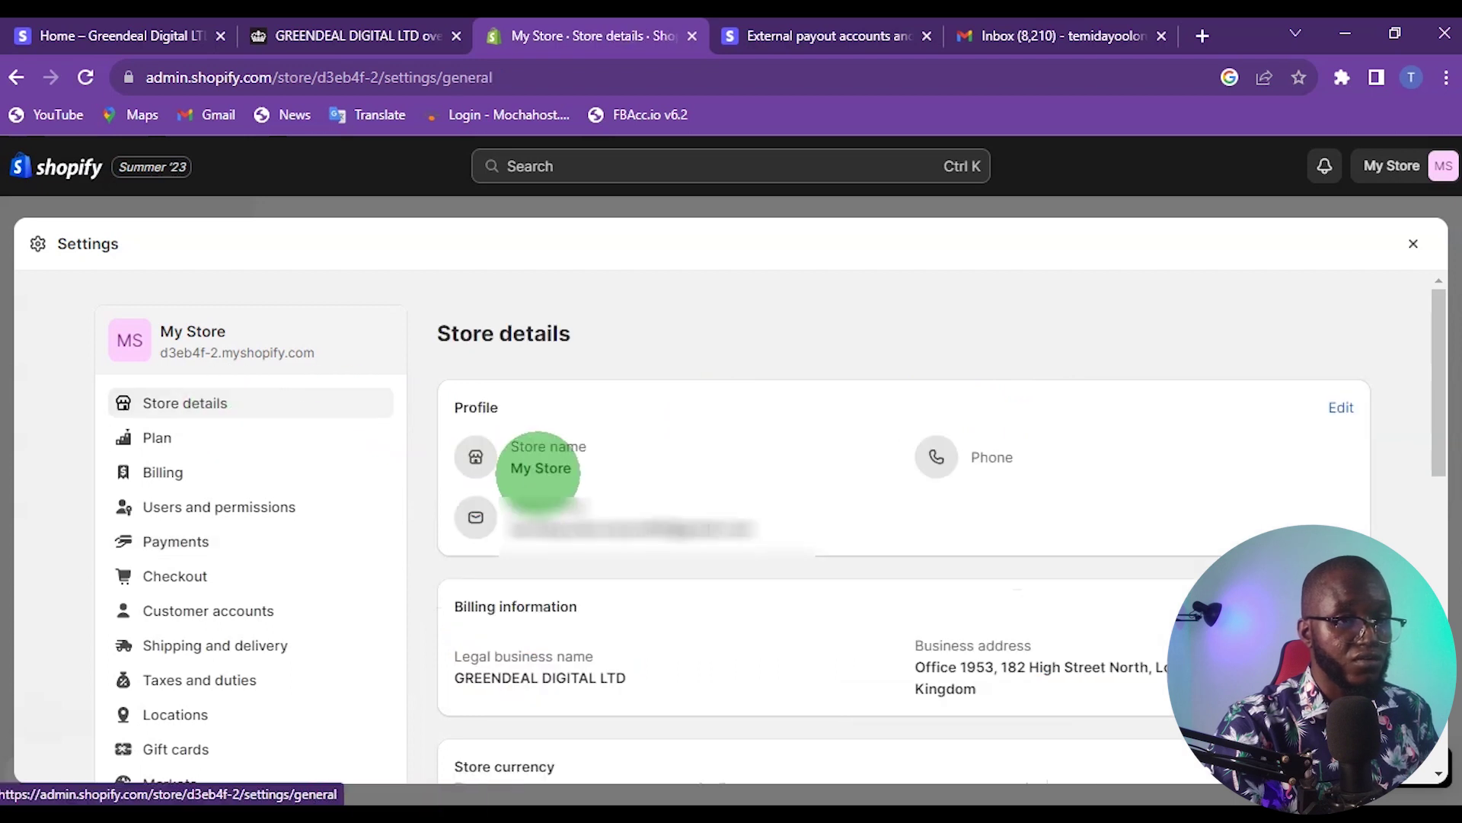
# Step: Paste the store's phone number into the Profile, save it, and go to Payments
pyautogui.click(1339, 407)
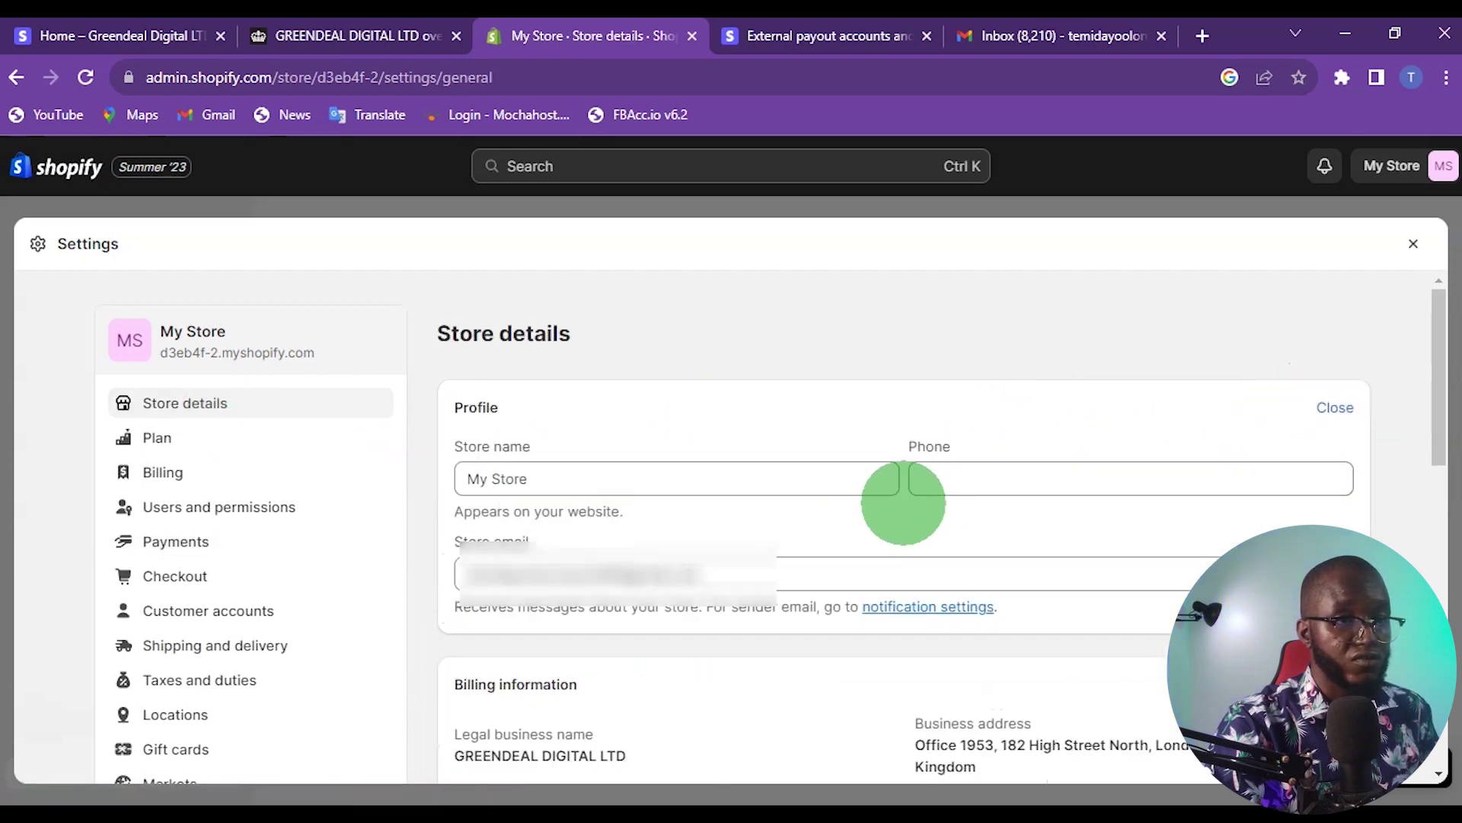
pyautogui.click(1035, 491)
pyautogui.hotkey('ctrl', 'v')
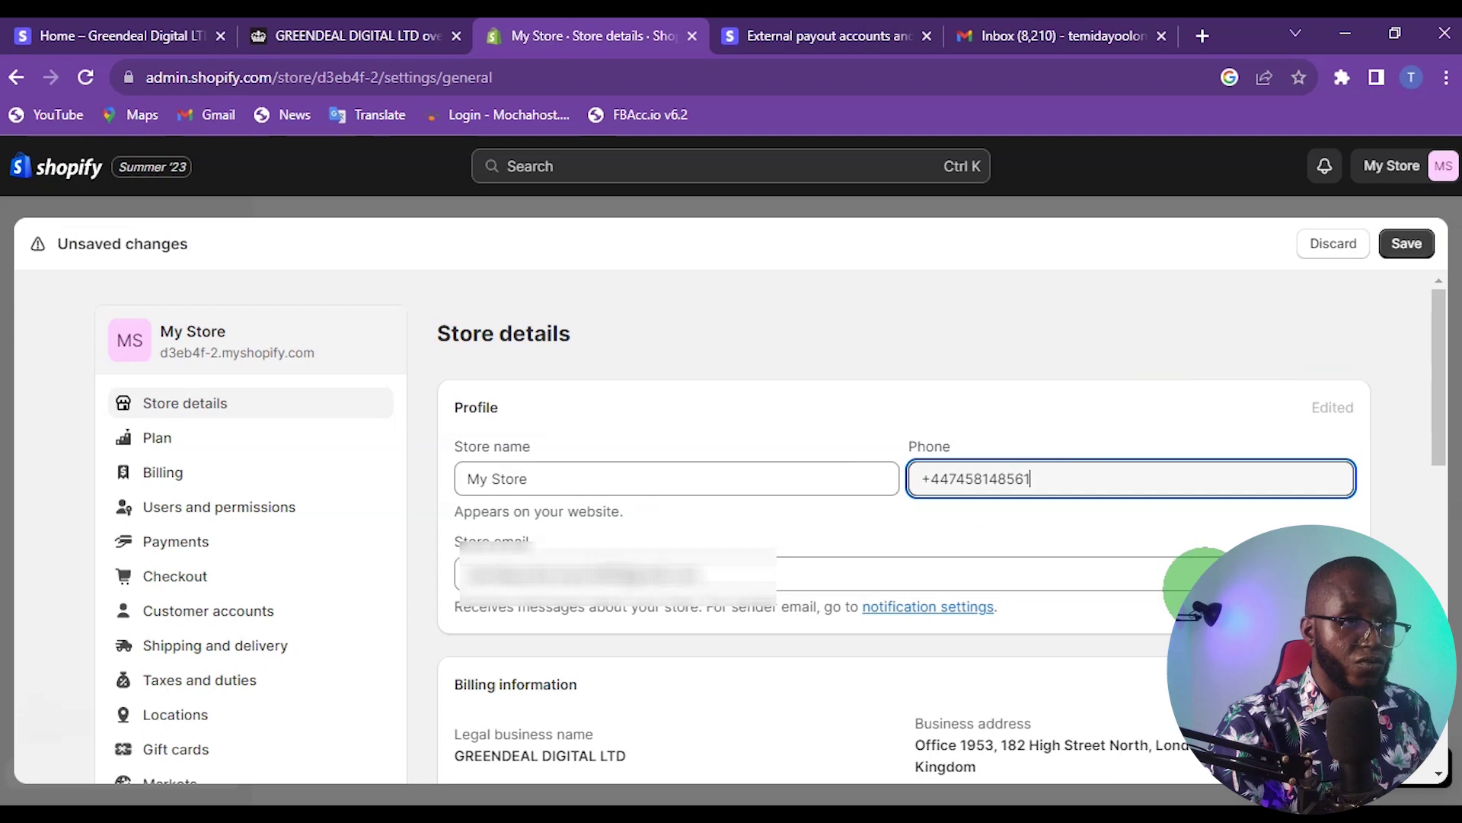
pyautogui.click(1406, 242)
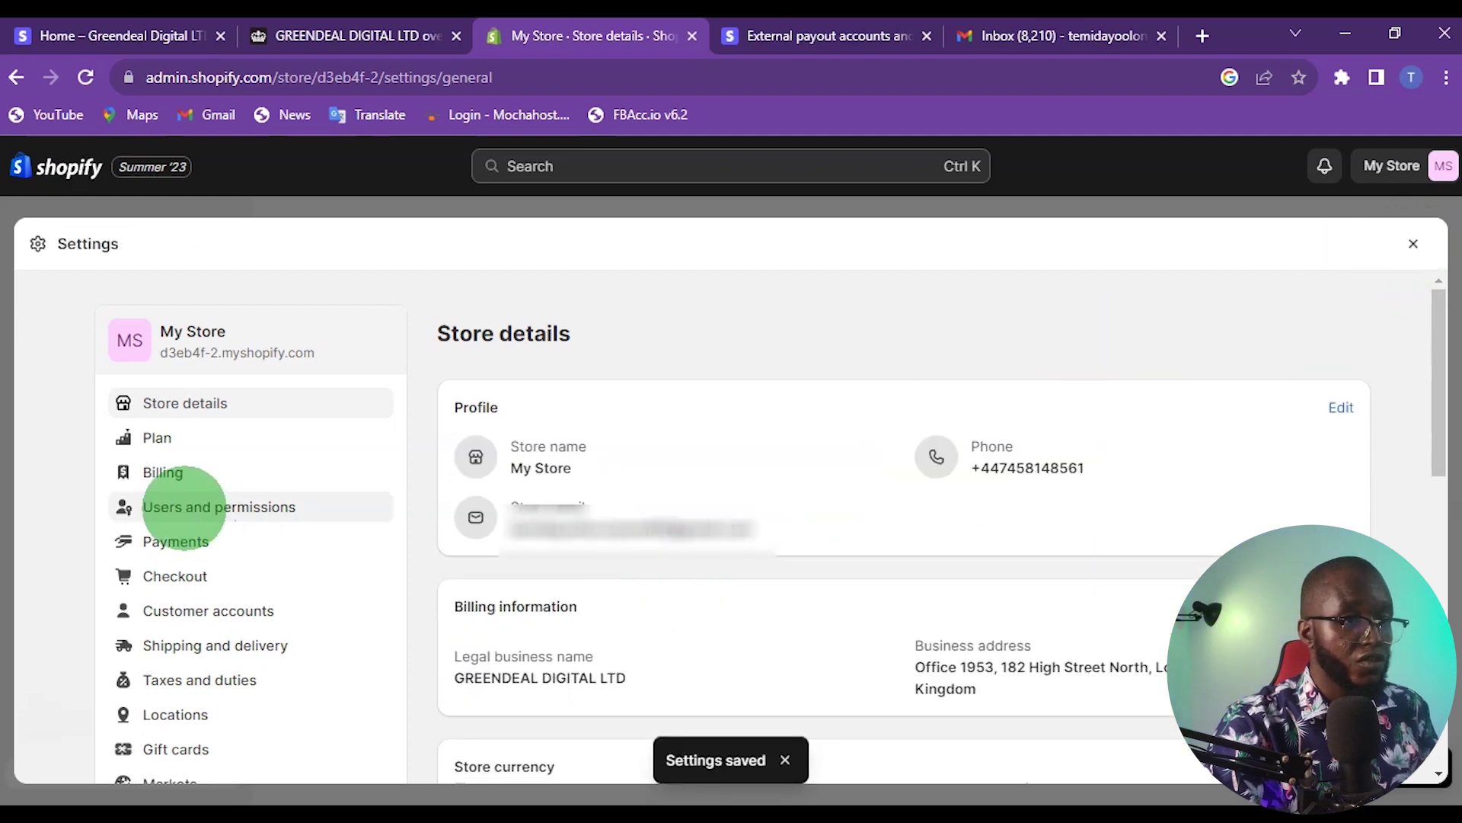
pyautogui.click(159, 537)
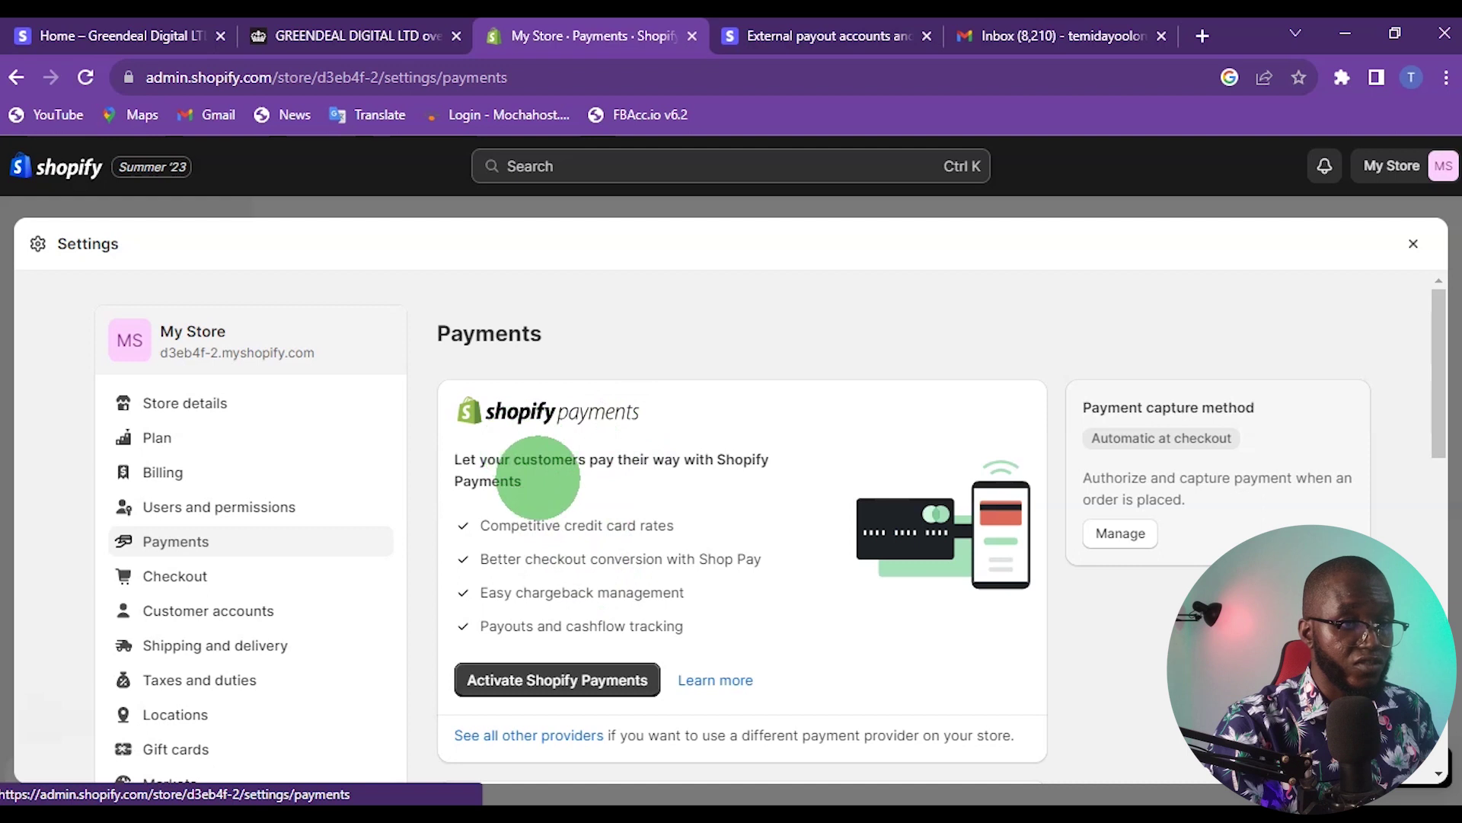
# Step: Start Shopify Payments setup and declare the store is not an individual or sole proprietor
pyautogui.scroll(-6, 540, 480)
pyautogui.scroll(4, 620, 518)
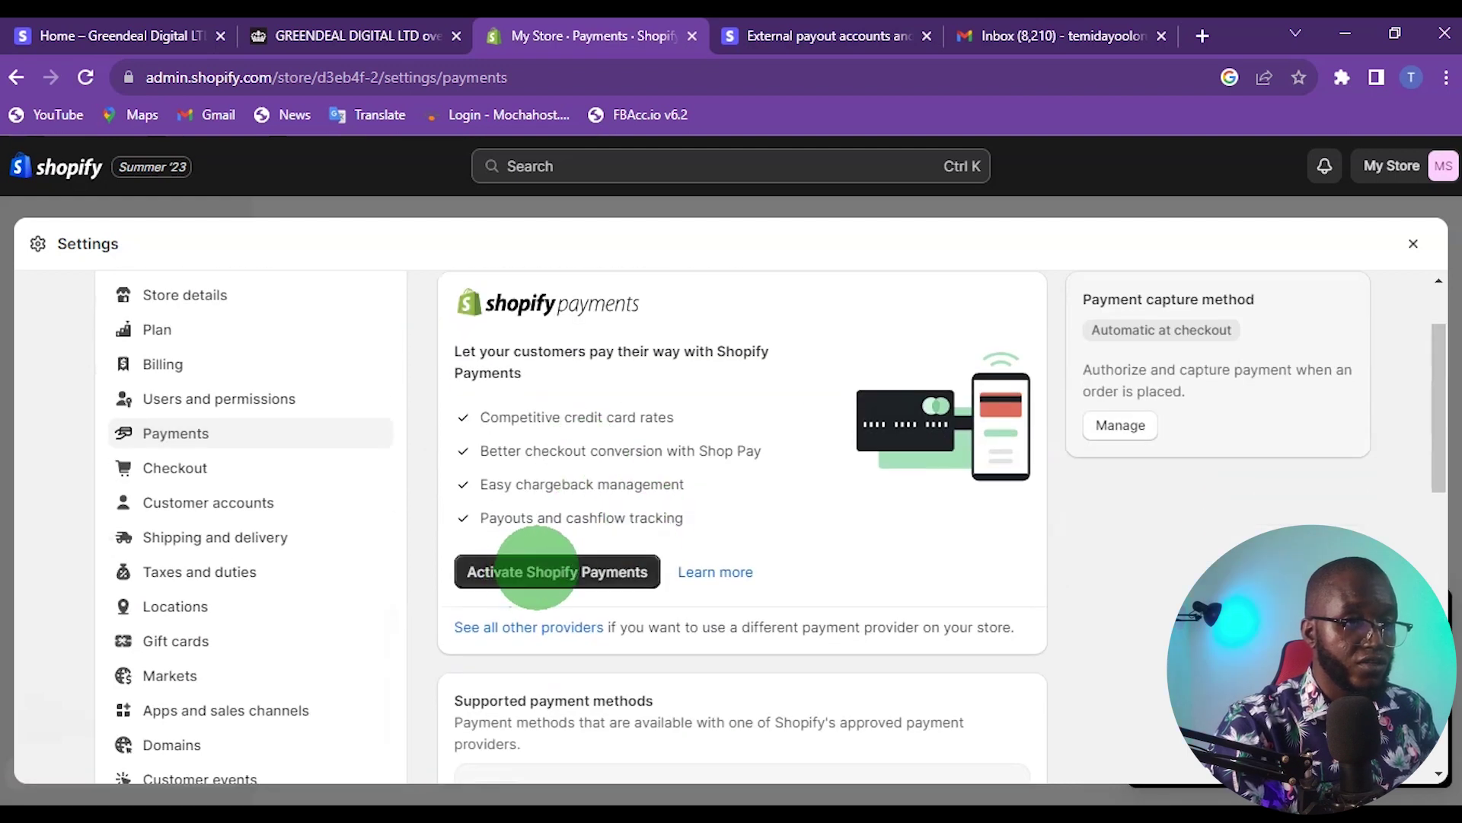
pyautogui.click(533, 570)
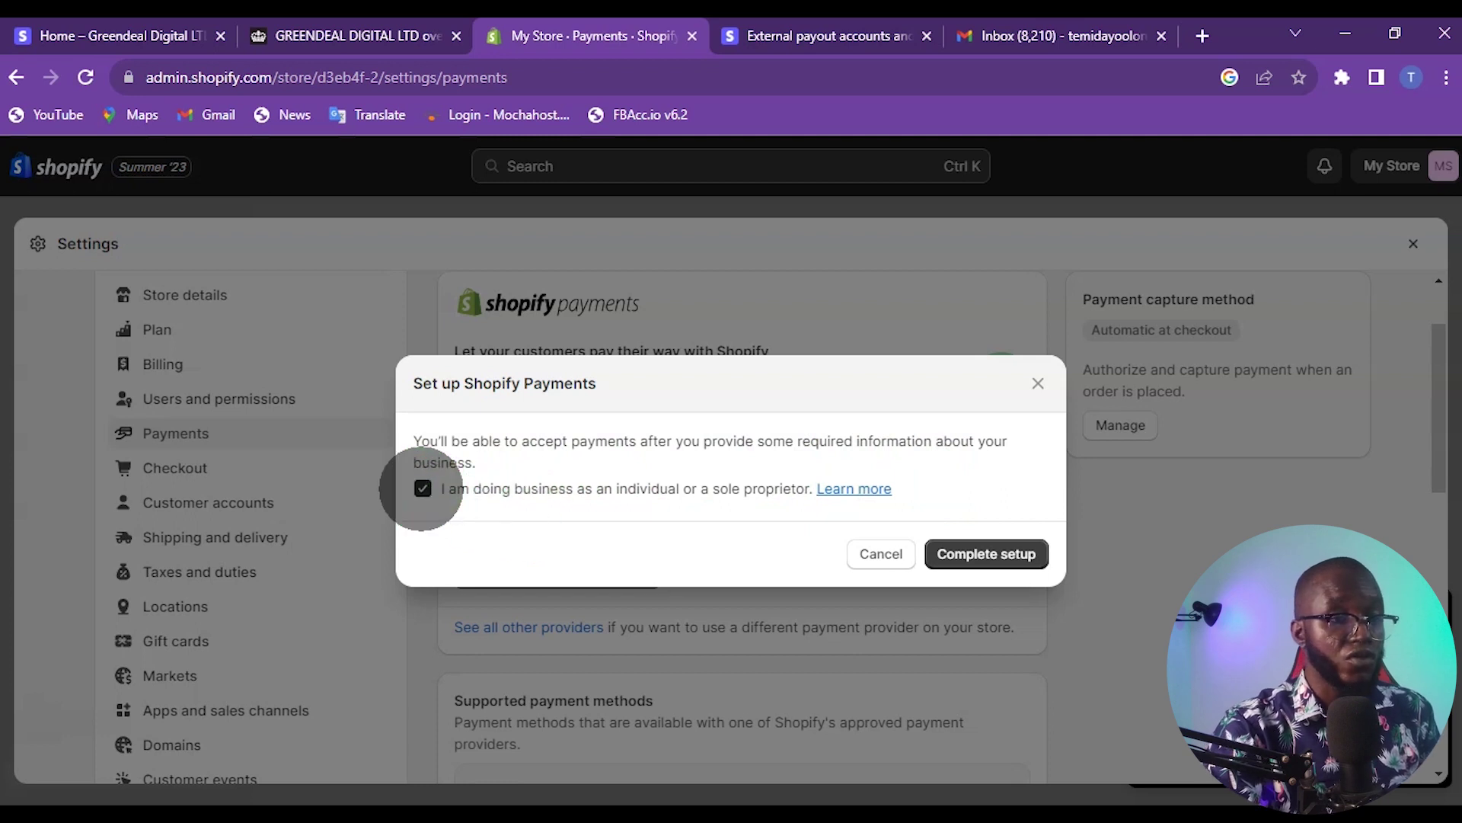
pyautogui.click(422, 489)
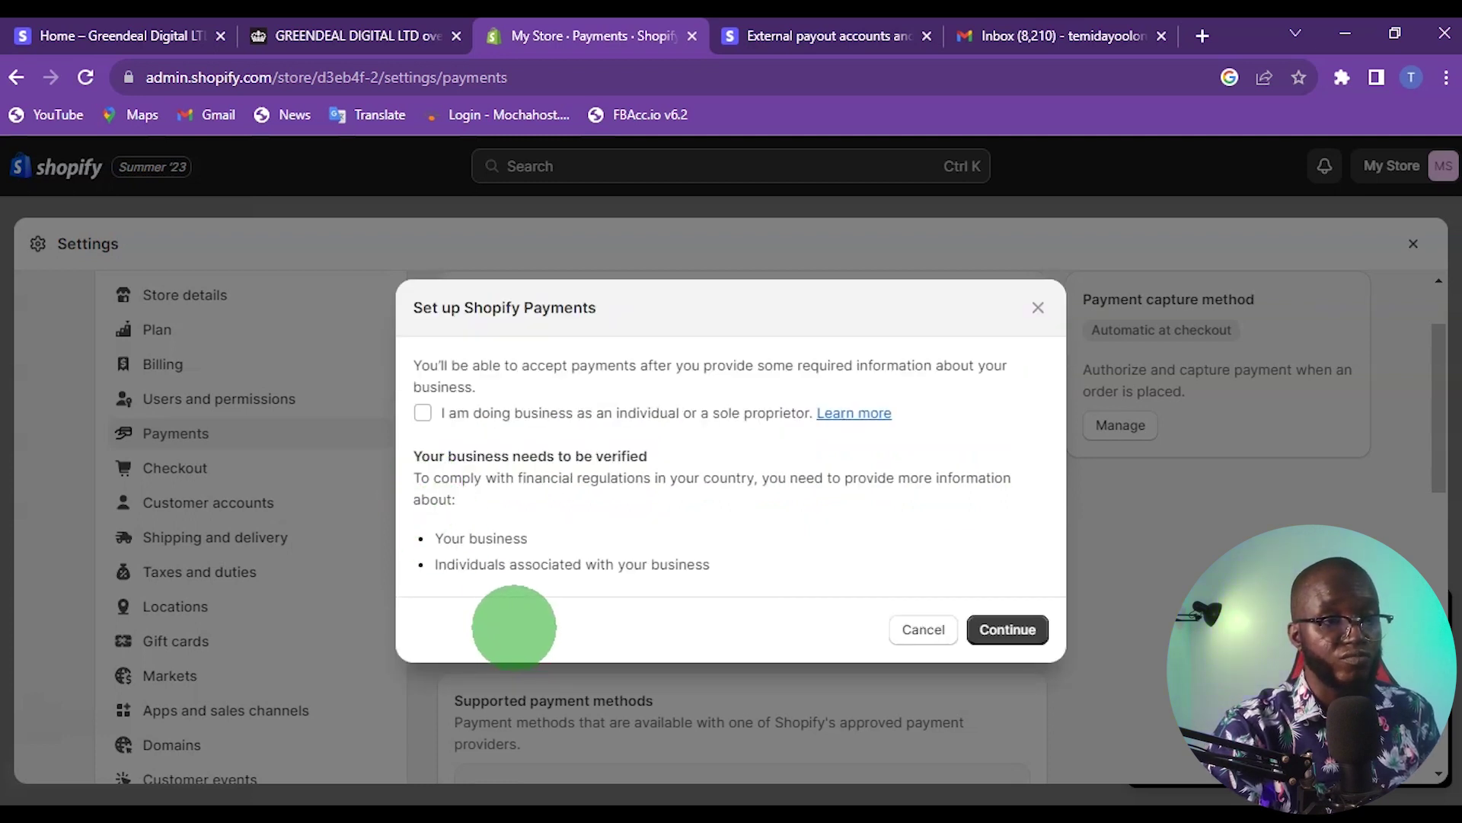
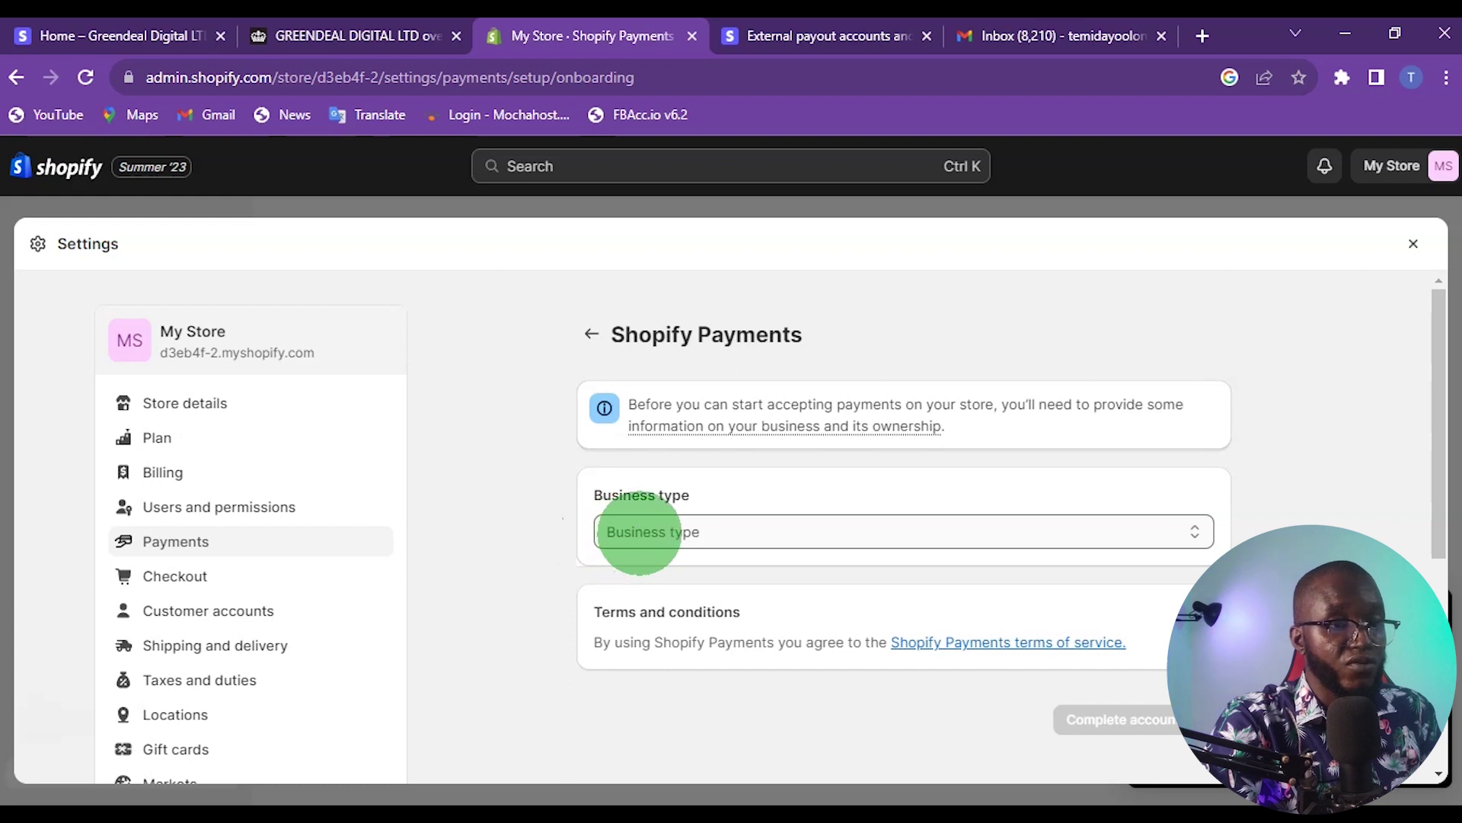
# Step: Set the business type to Private limited company and the legal business name to GREENDEAL DIGITAL LTD
pyautogui.click(640, 533)
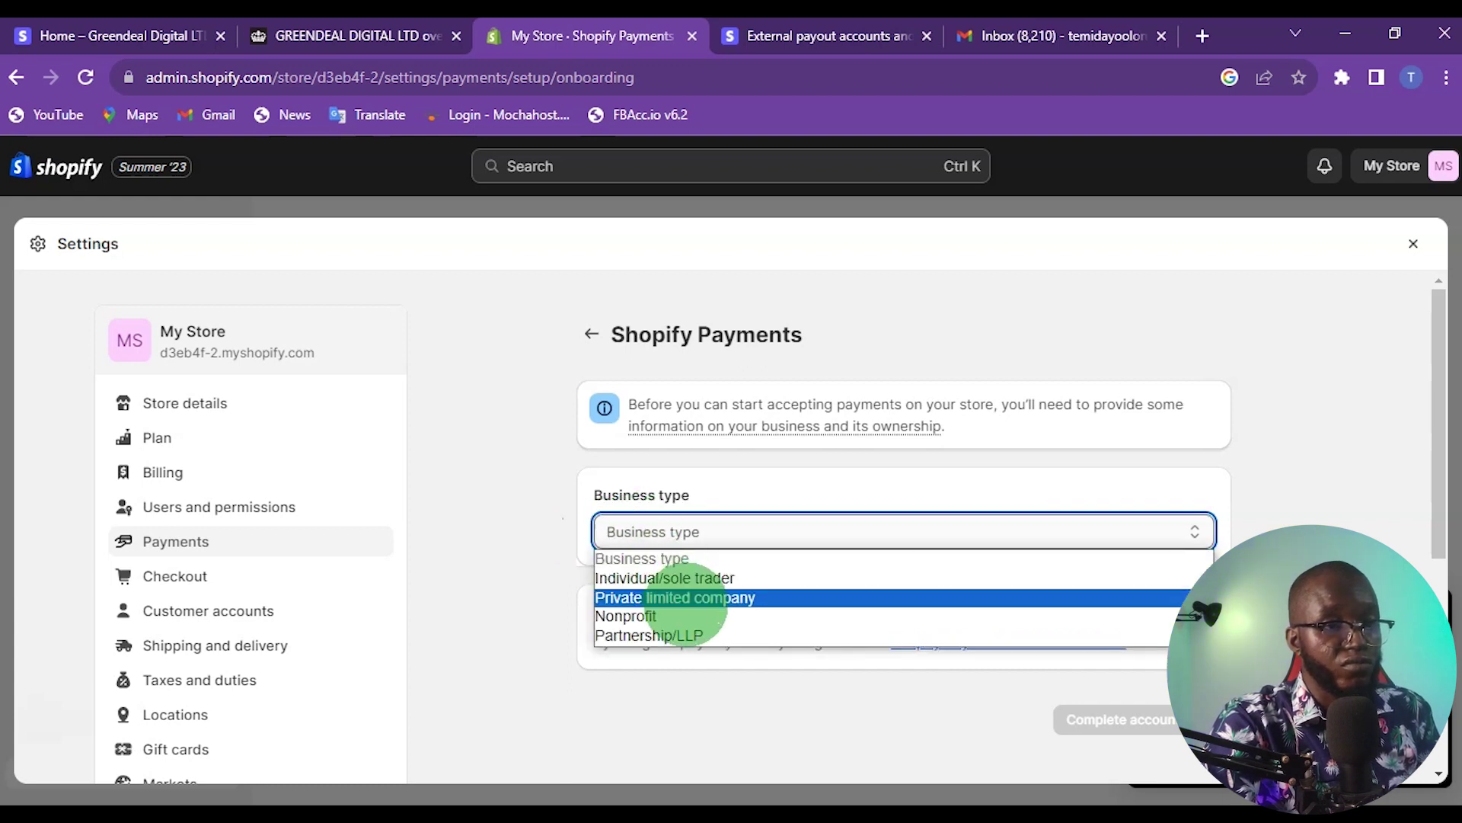
pyautogui.click(686, 597)
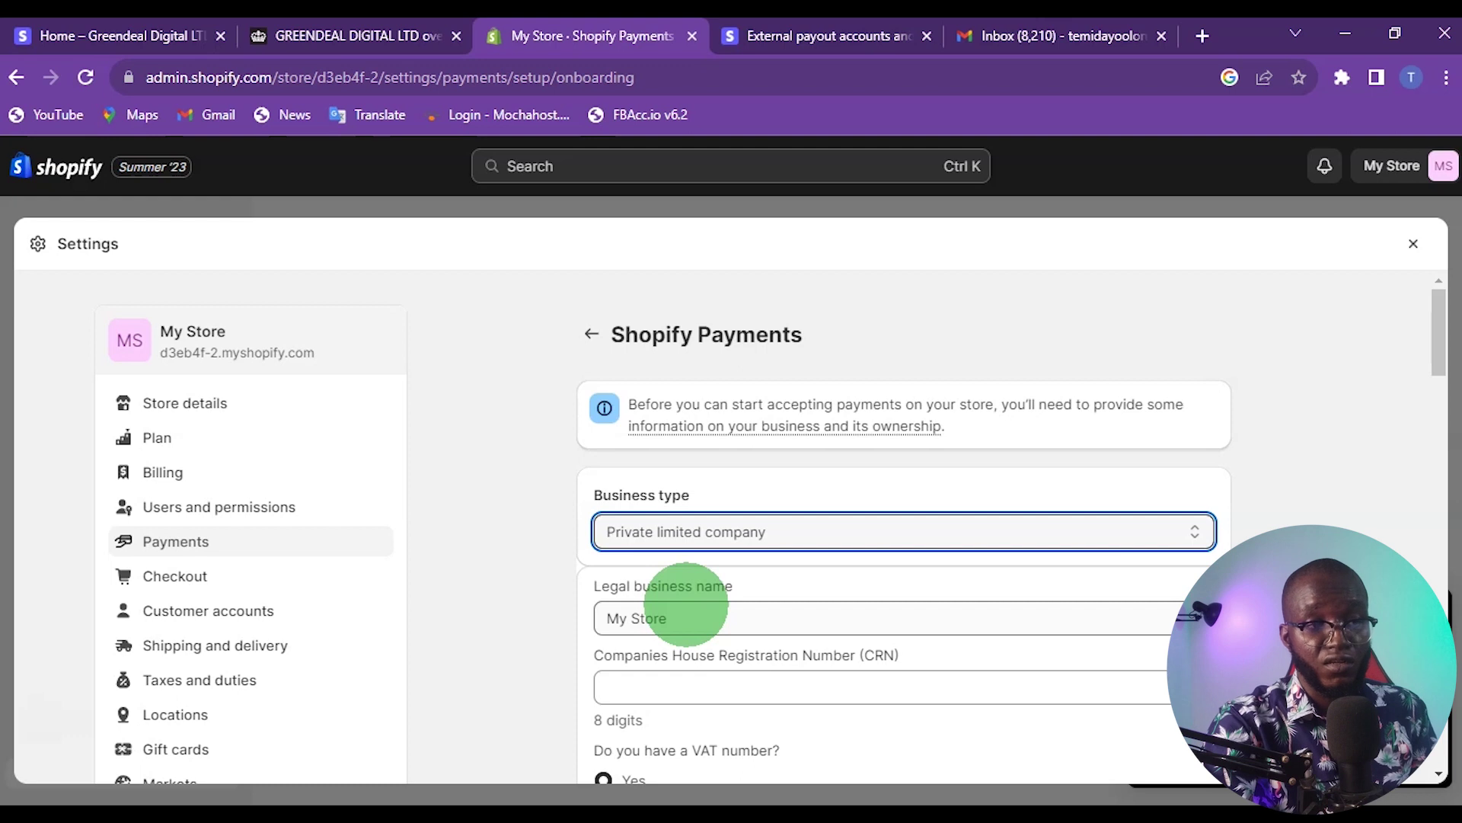
pyautogui.scroll(-1, 670, 597)
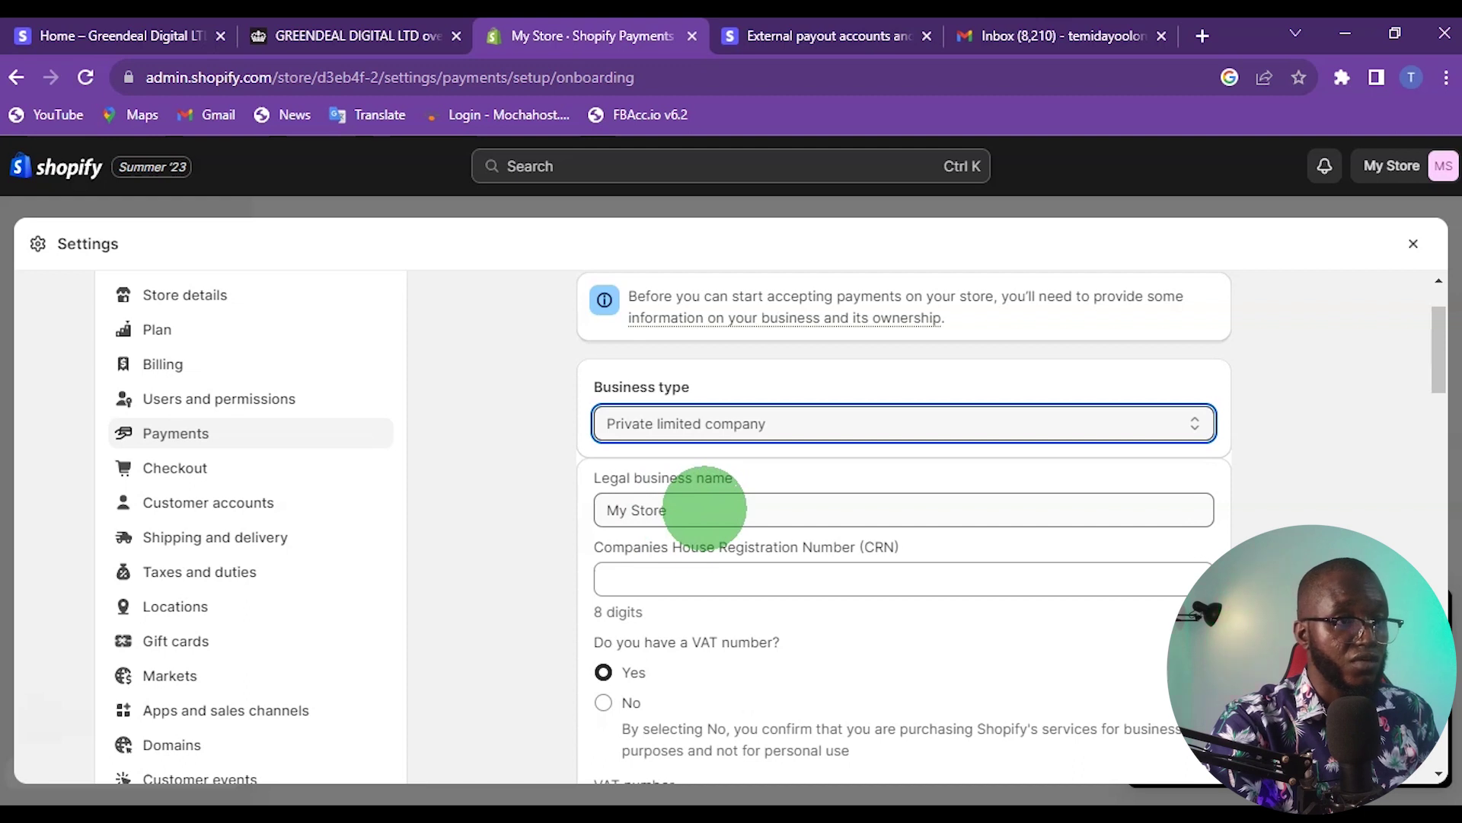
pyautogui.moveTo(705, 508); pyautogui.dragTo(542, 483)
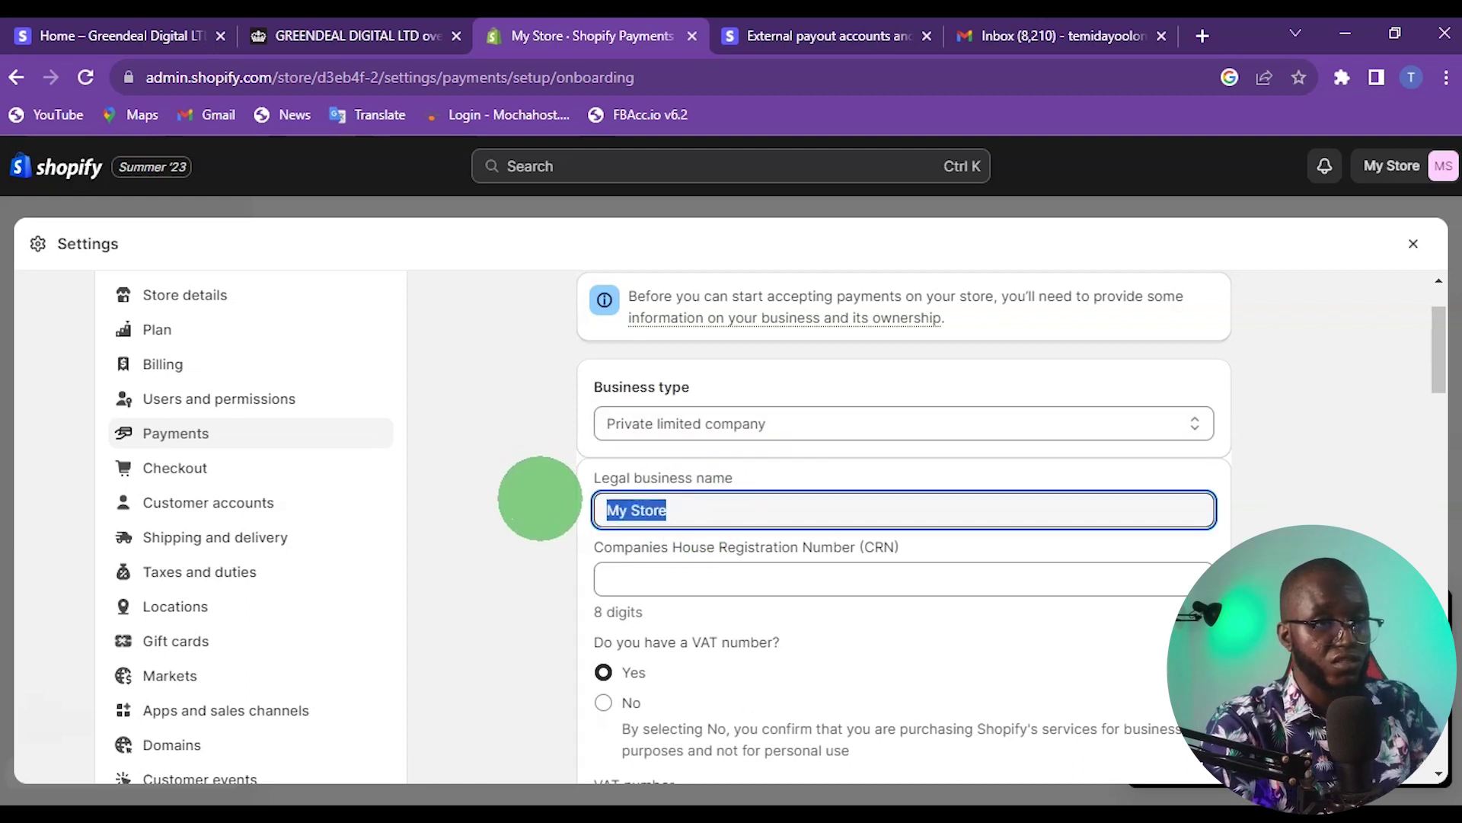
pyautogui.write('GREENDEAL DIGITAL LTD')
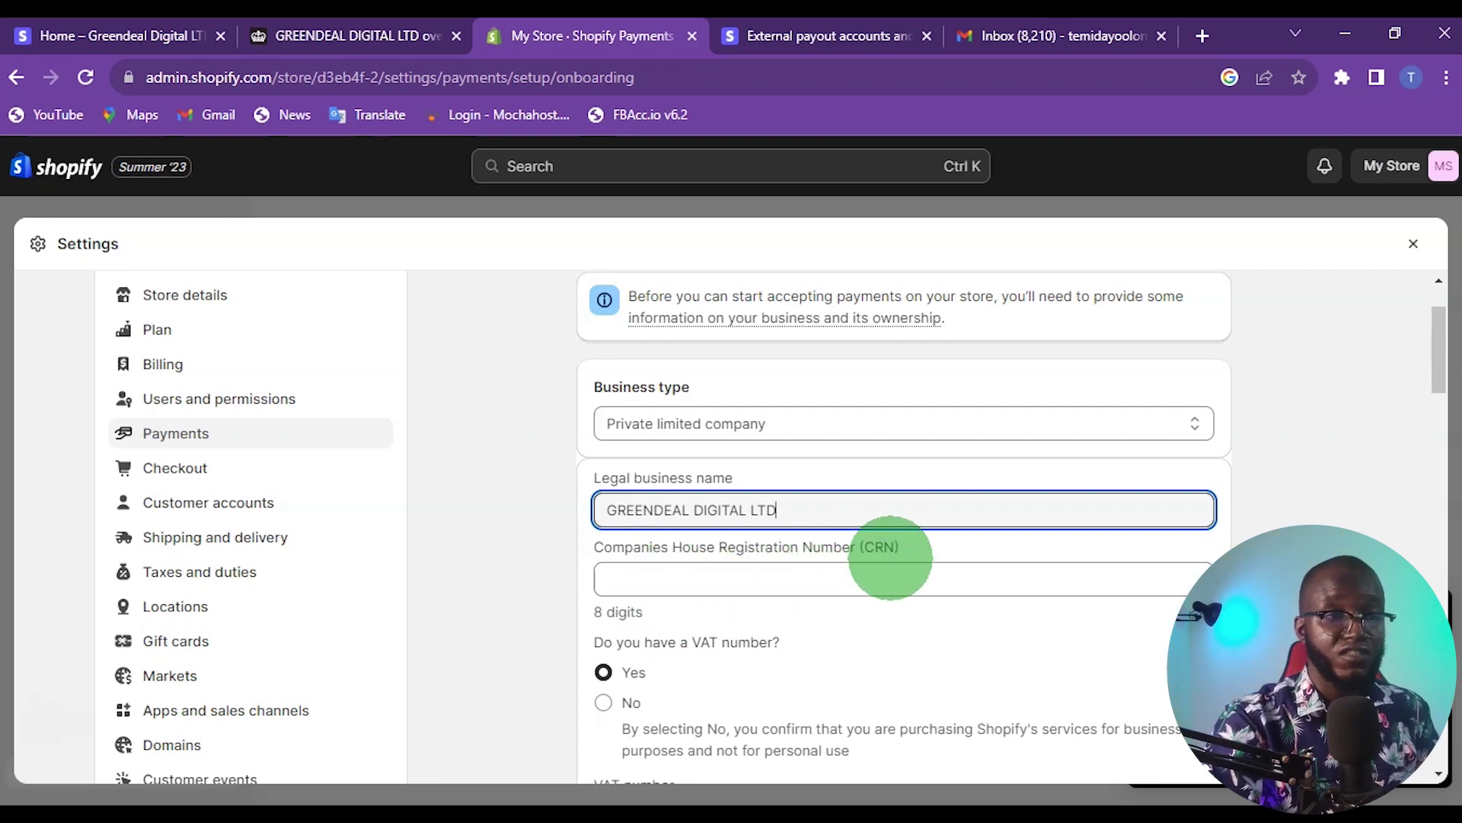
# Step: Paste the company registration number into the CRN field and answer No for the VAT number
pyautogui.click(731, 578)
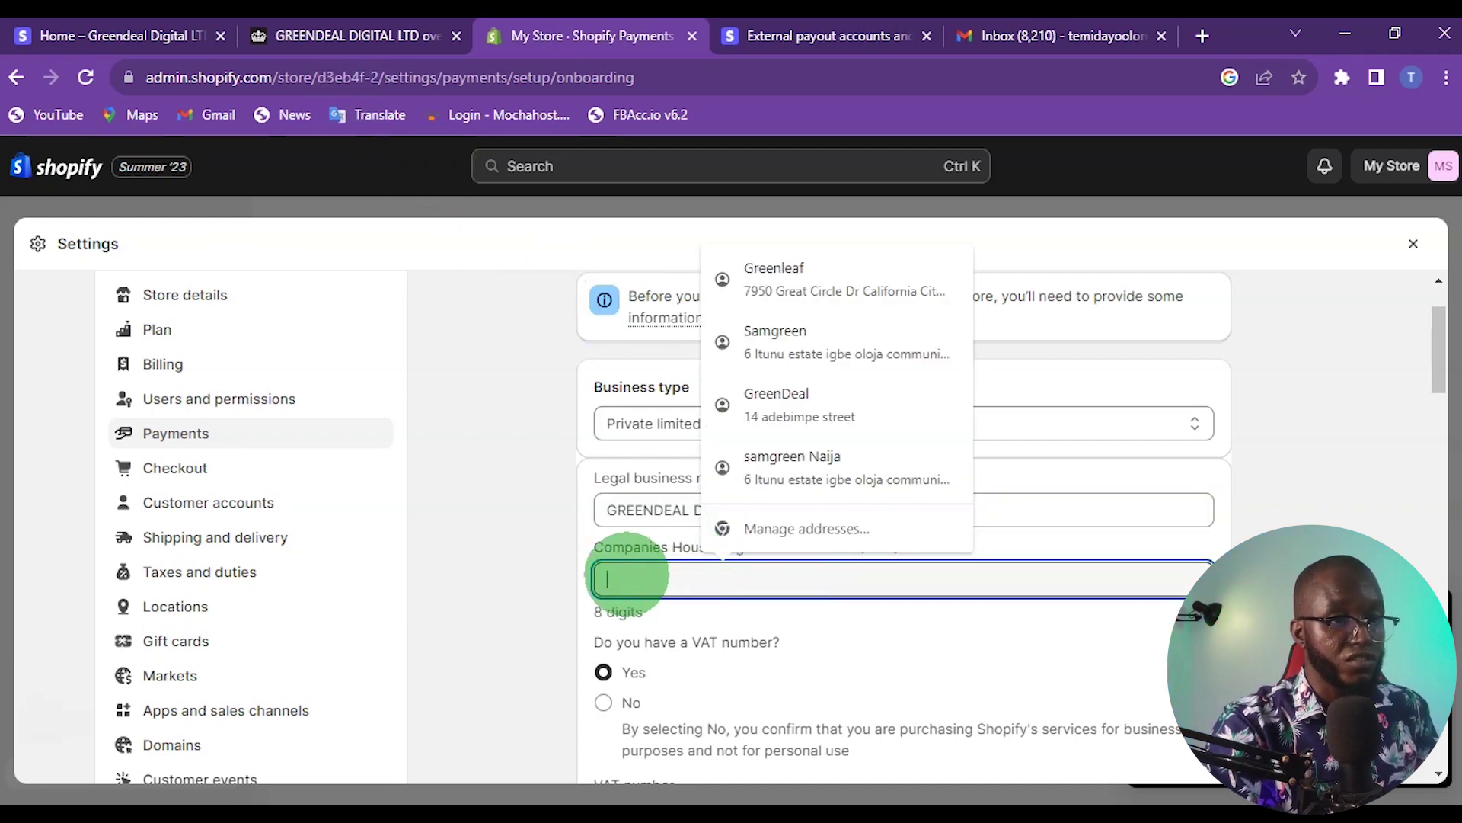
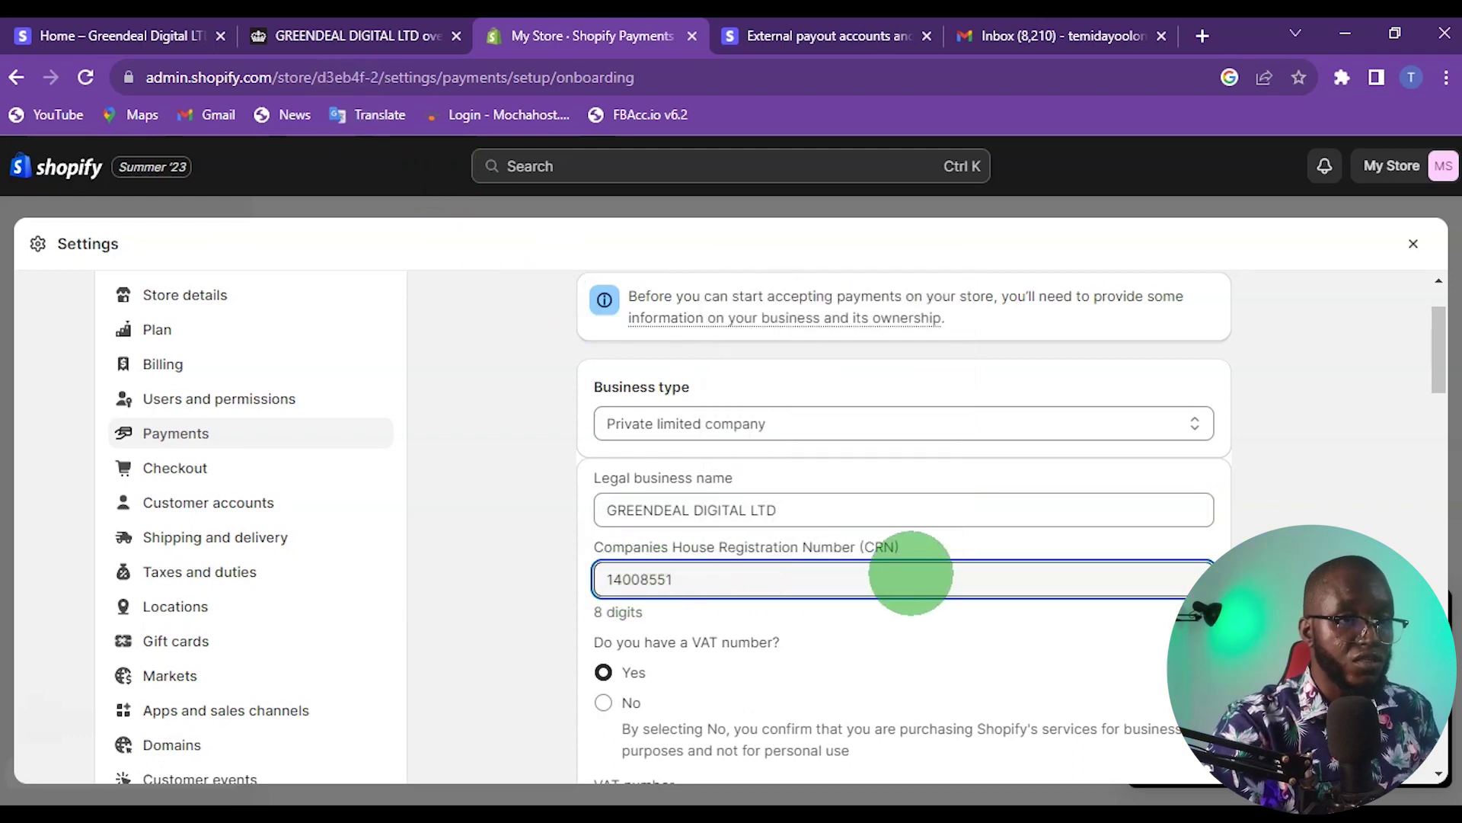
pyautogui.scroll(-1, 769, 594)
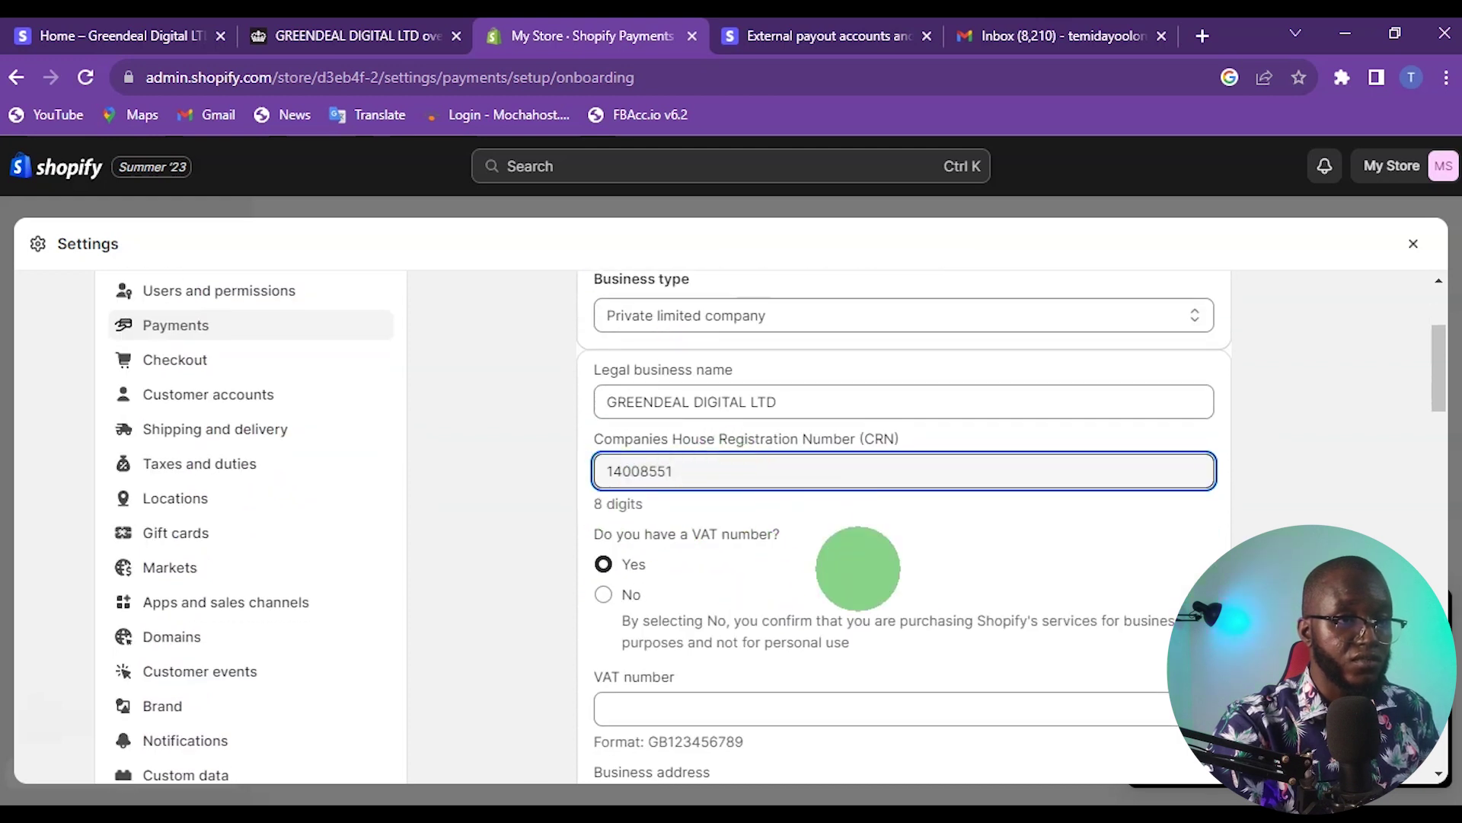
pyautogui.scroll(-1, 855, 564)
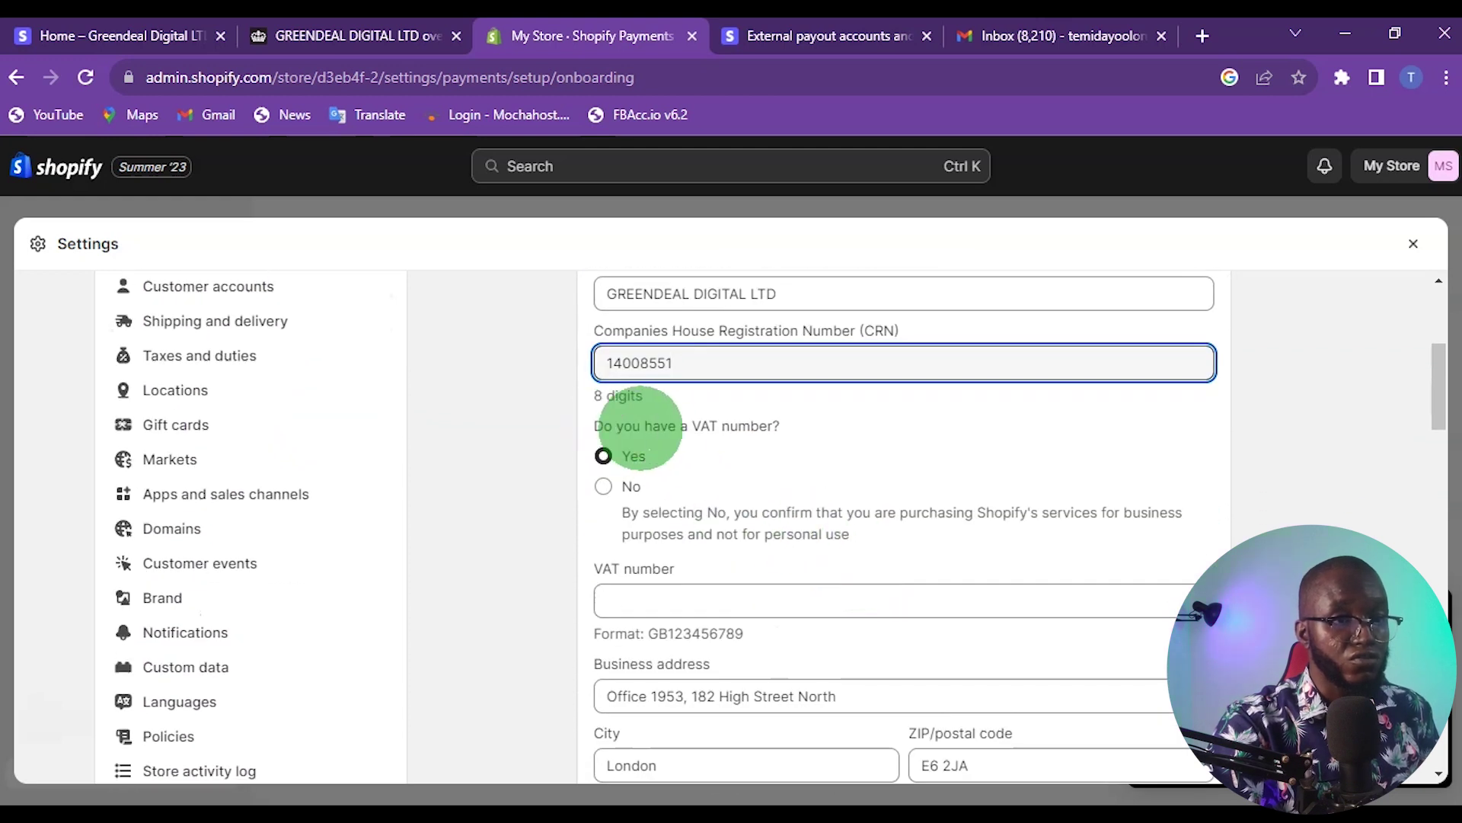
pyautogui.click(603, 486)
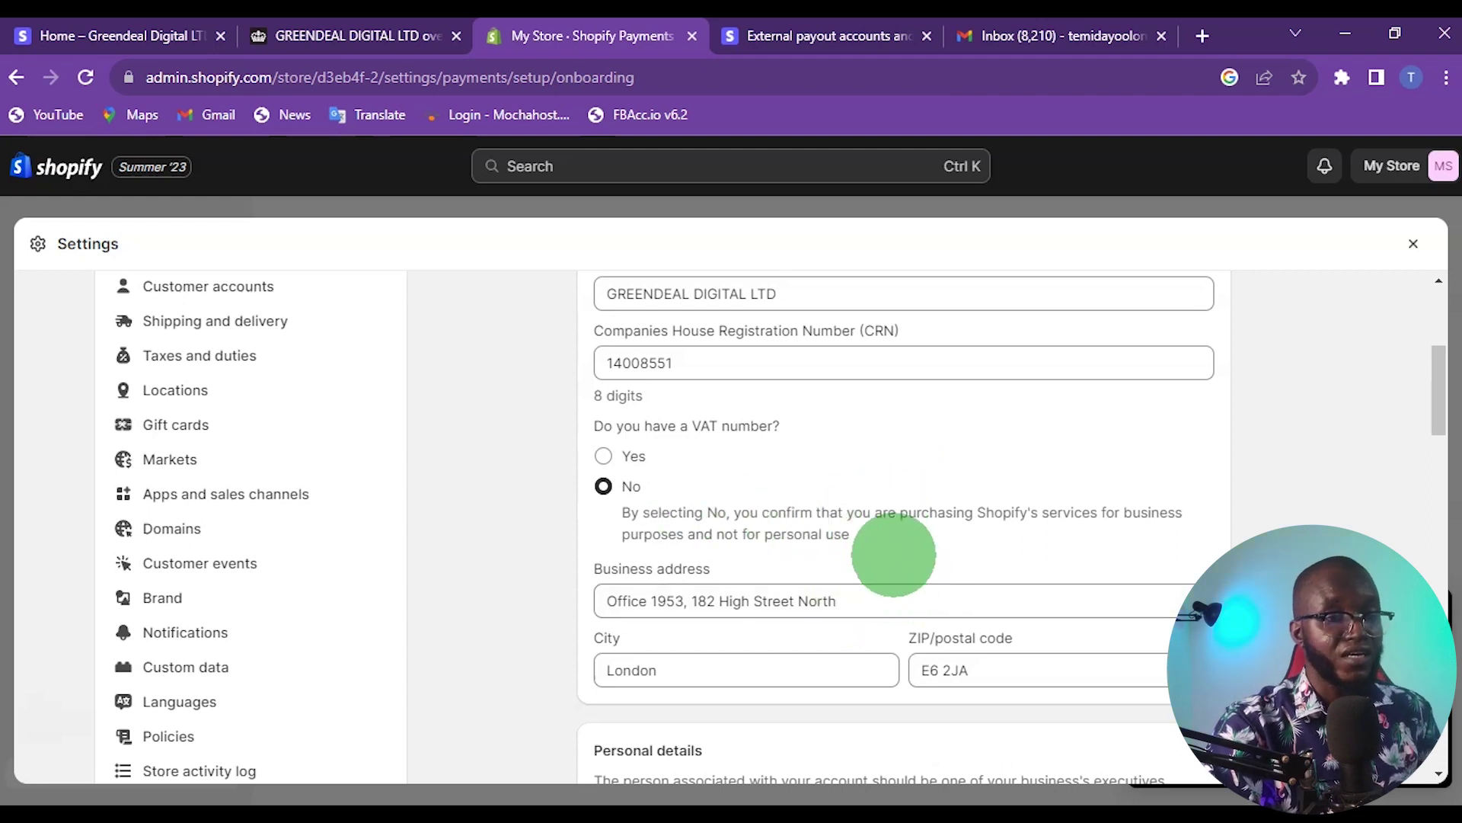
pyautogui.scroll(-3, 846, 537)
pyautogui.scroll(-1, 843, 532)
pyautogui.scroll(1, 784, 507)
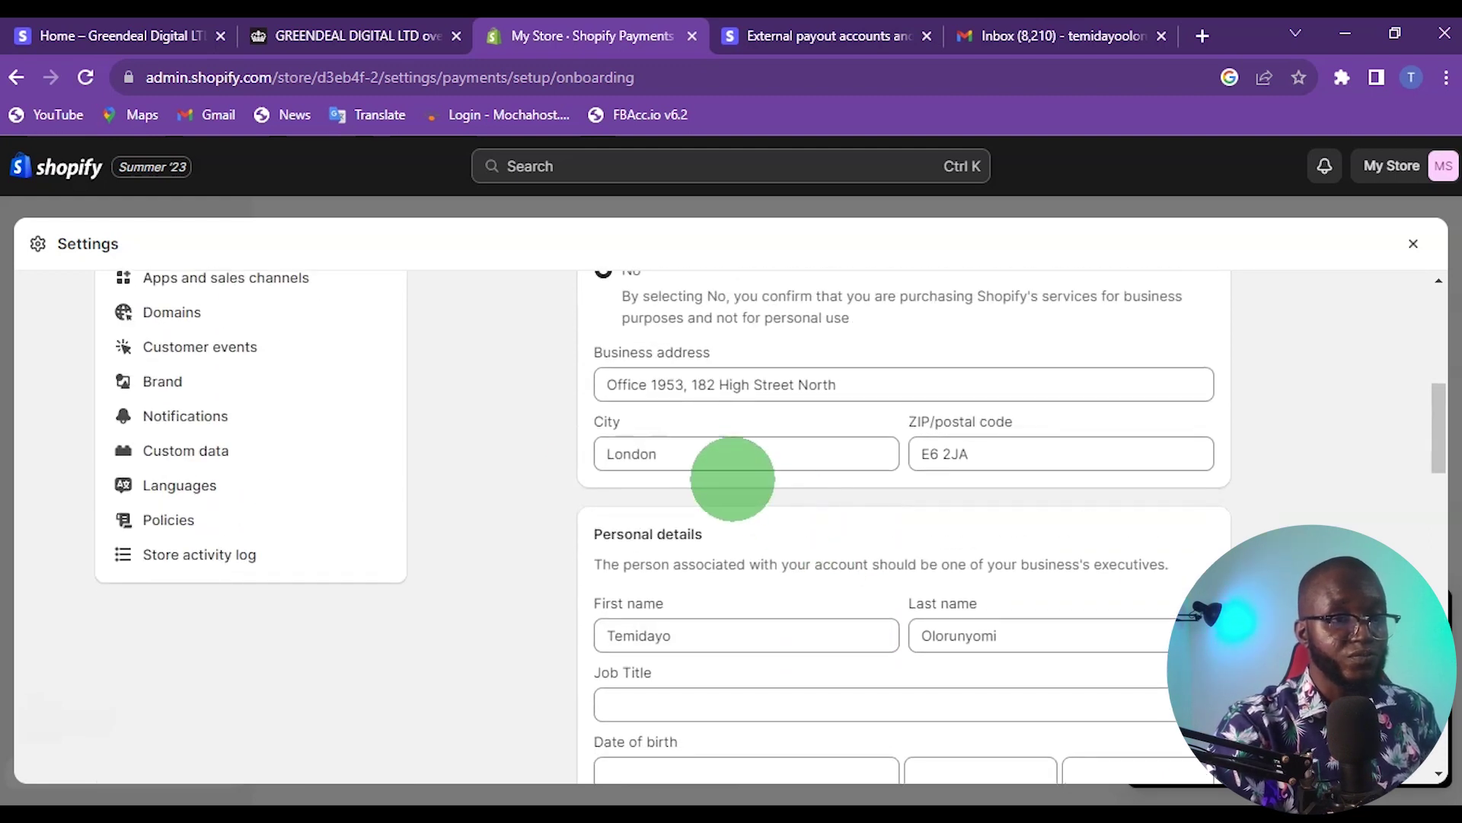
pyautogui.click(609, 449)
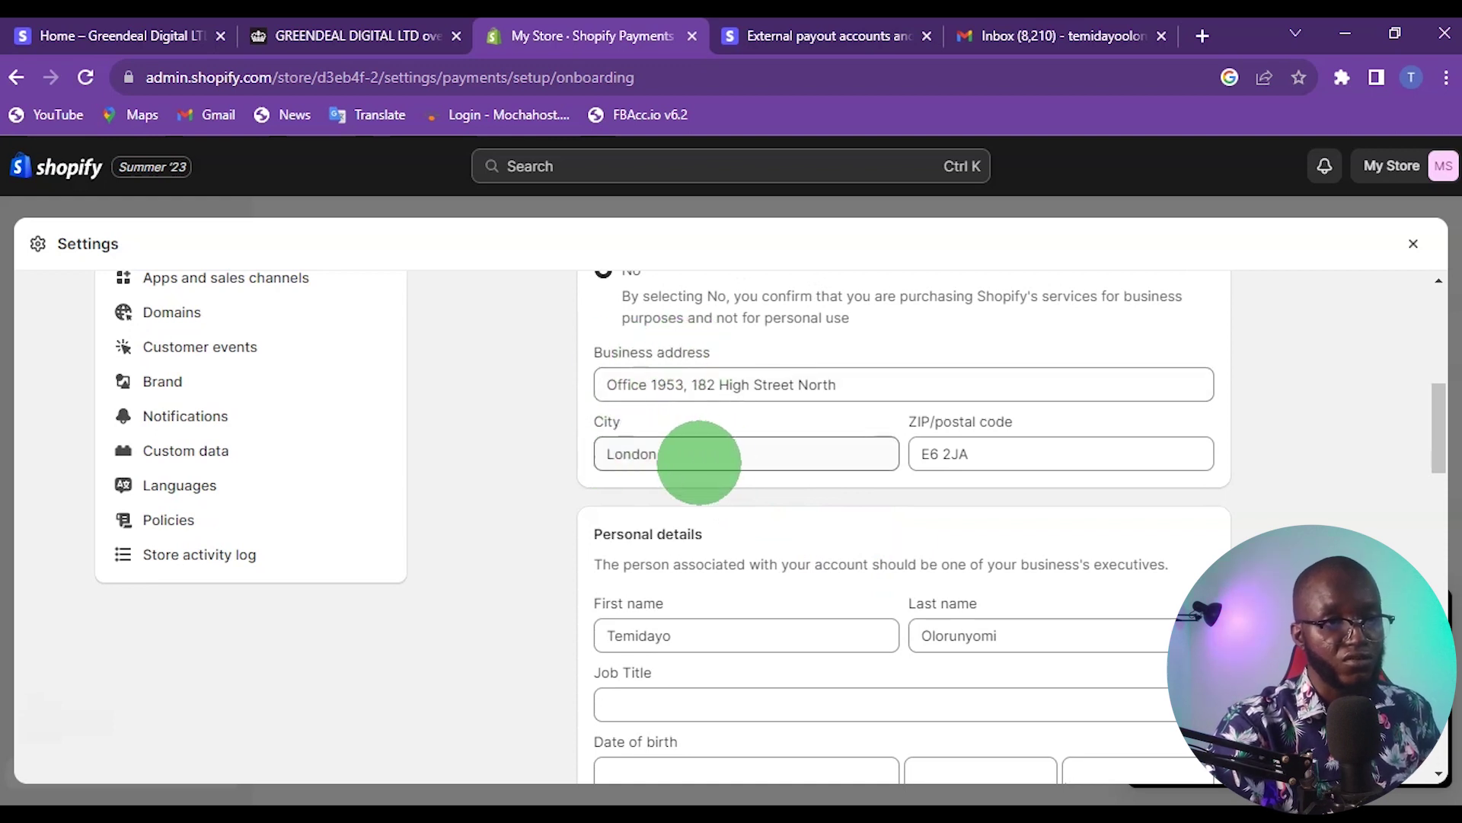
pyautogui.click(940, 452)
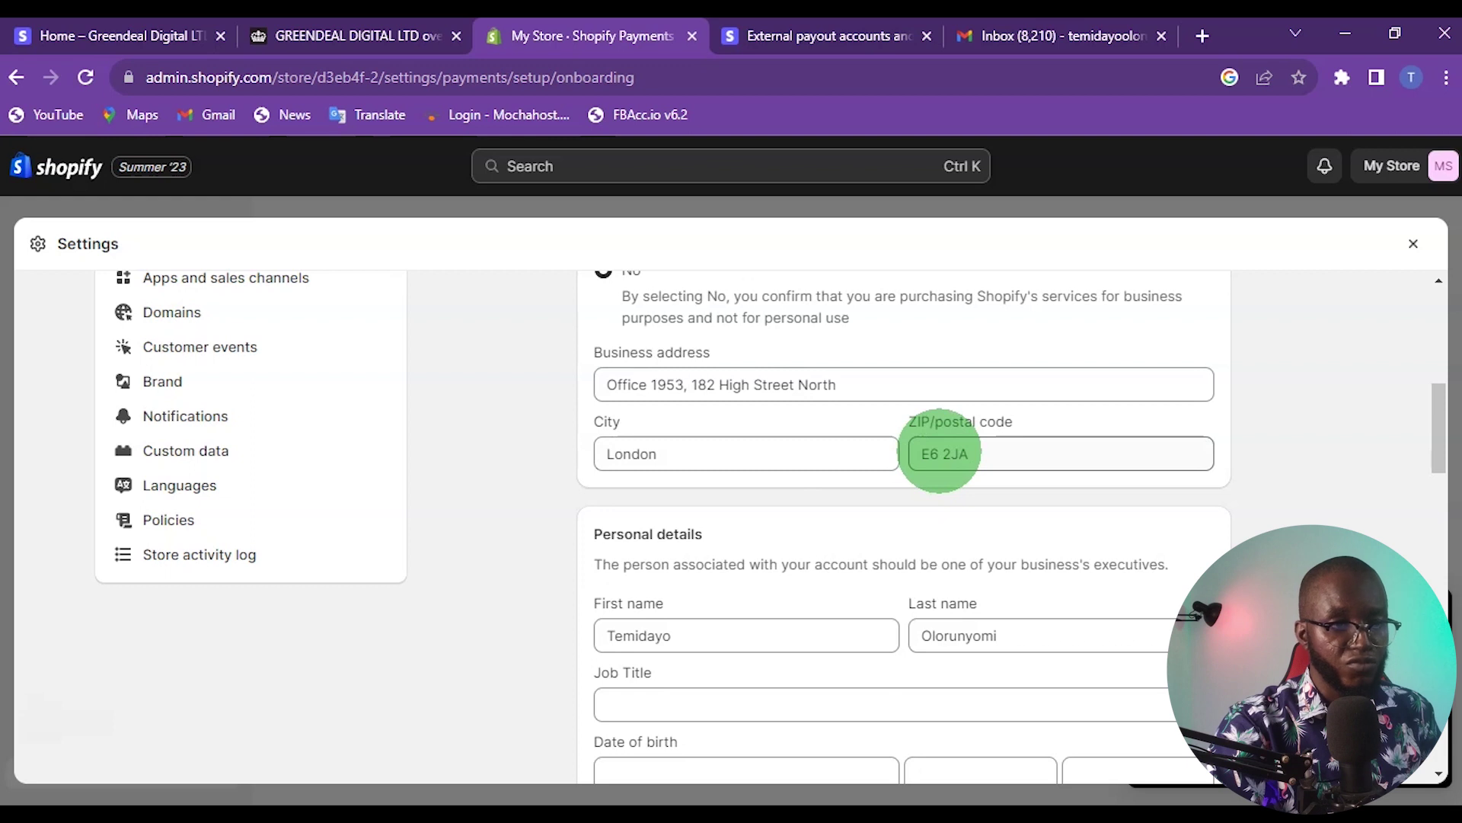
pyautogui.scroll(-3, 904, 517)
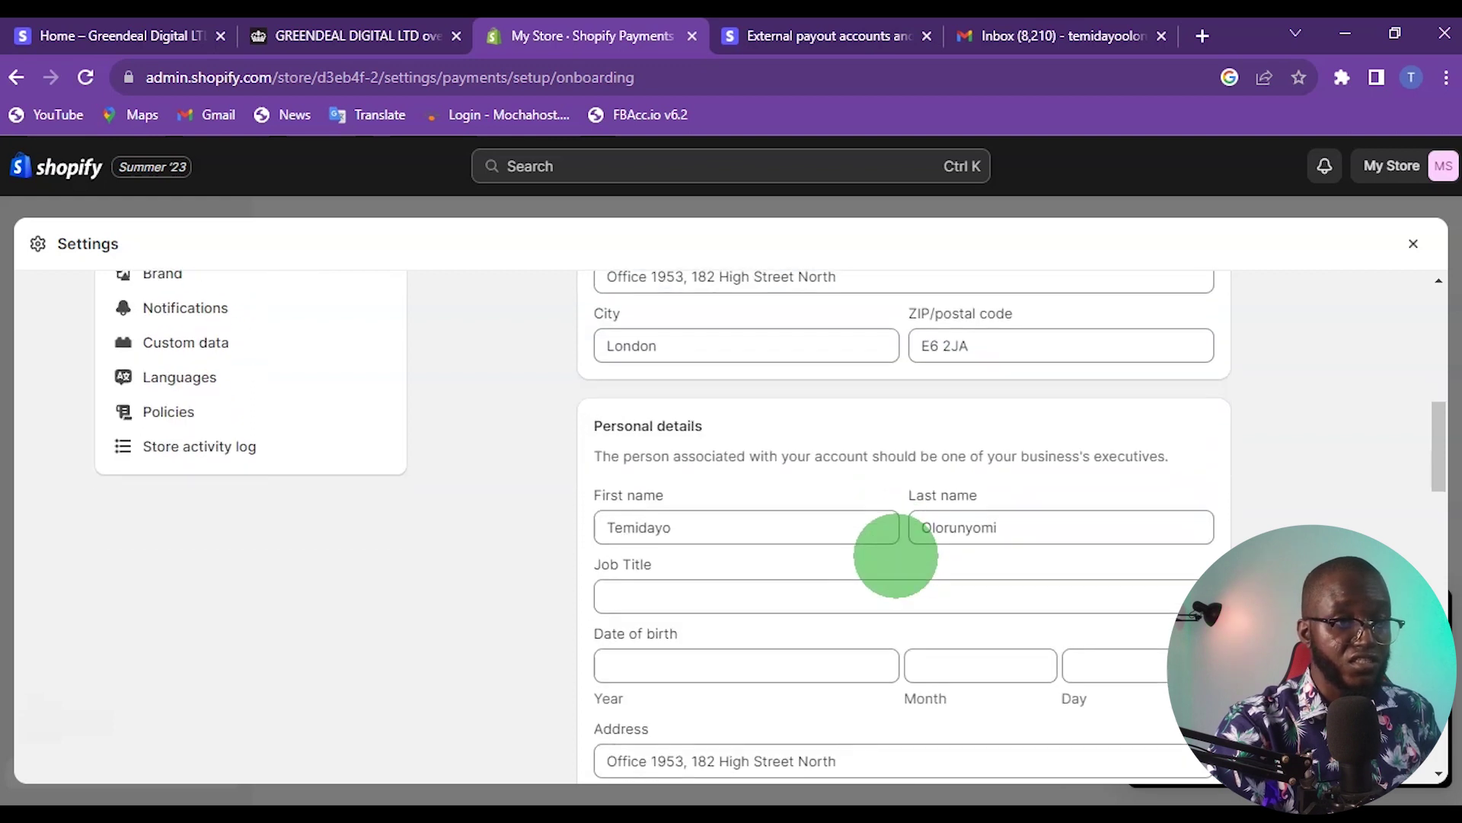
pyautogui.scroll(1, 897, 555)
pyautogui.scroll(2, 895, 554)
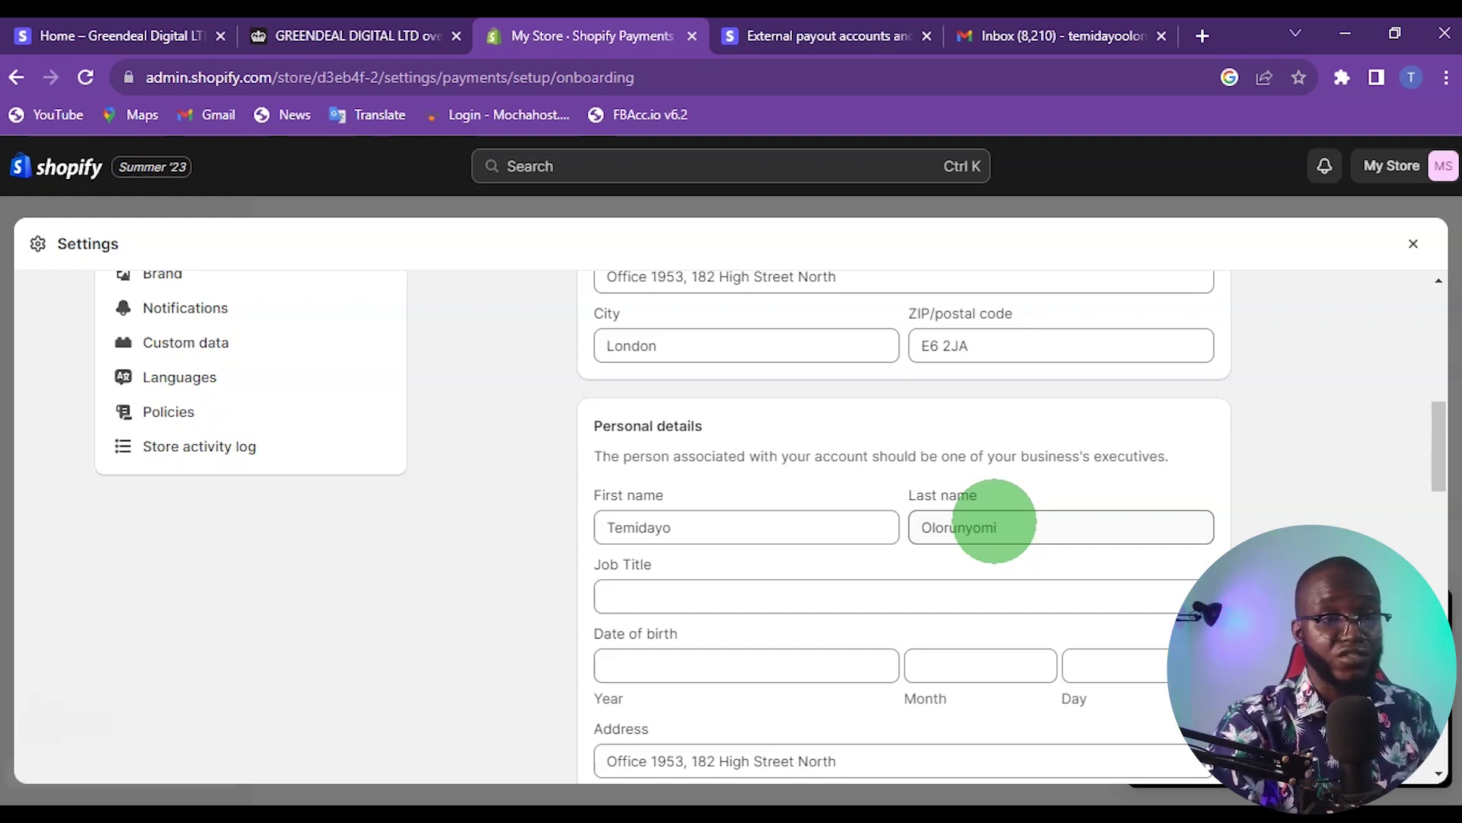
# Step: Replace the executive's first and last names and set their job title to Entrepreneur
pyautogui.doubleClick(632, 525)
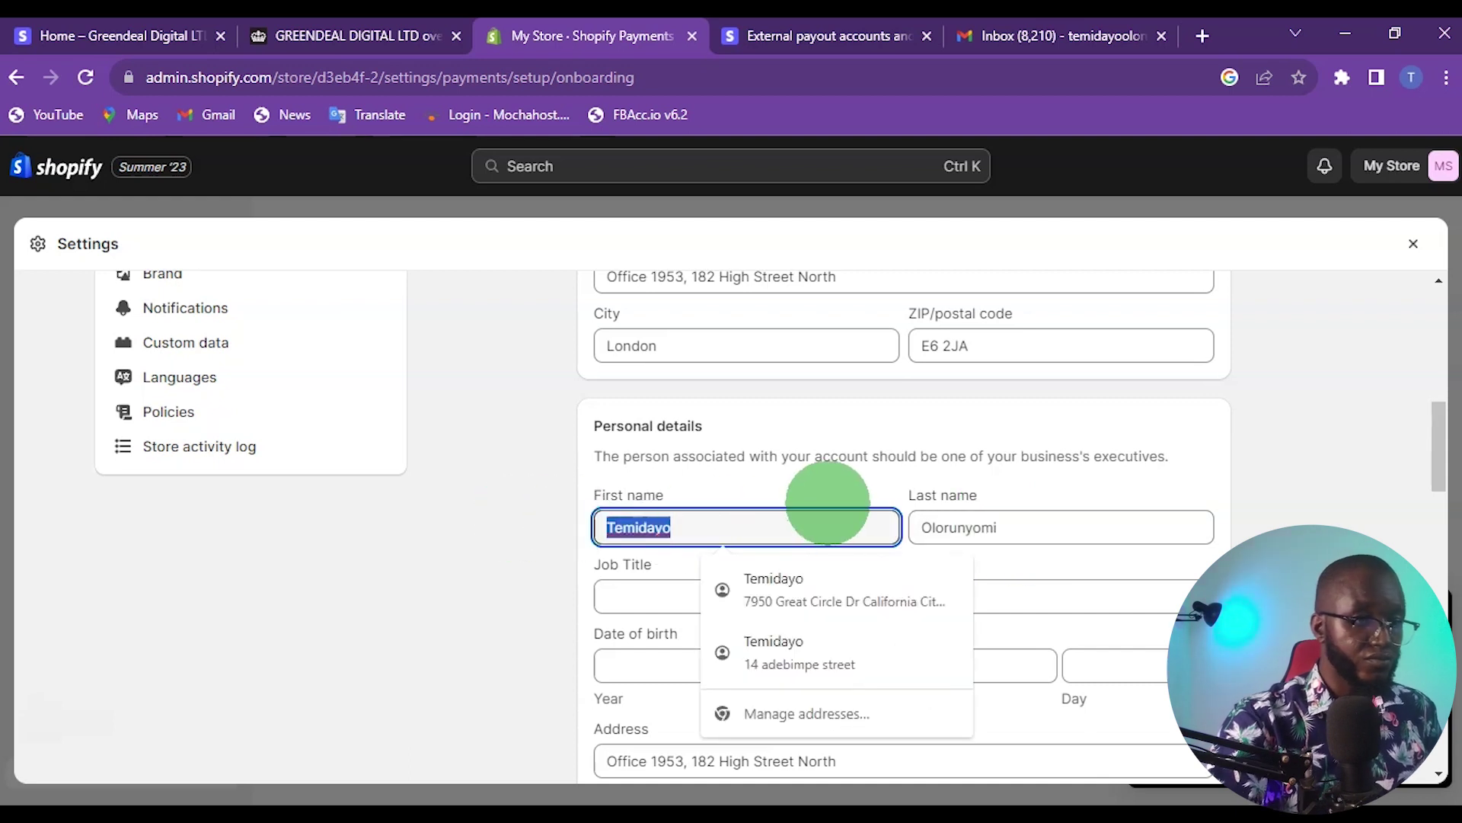
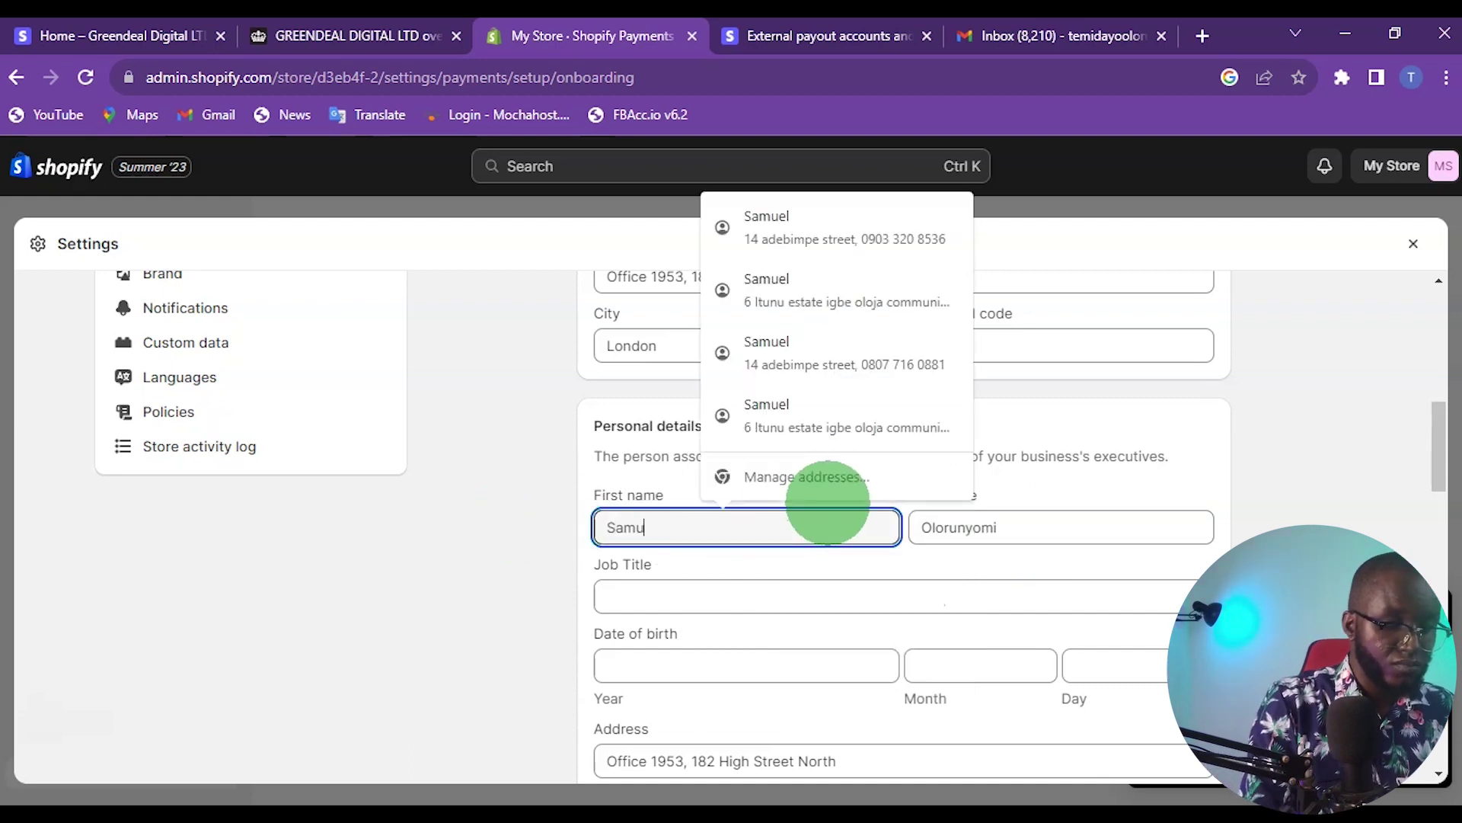
pyautogui.press('Tab')
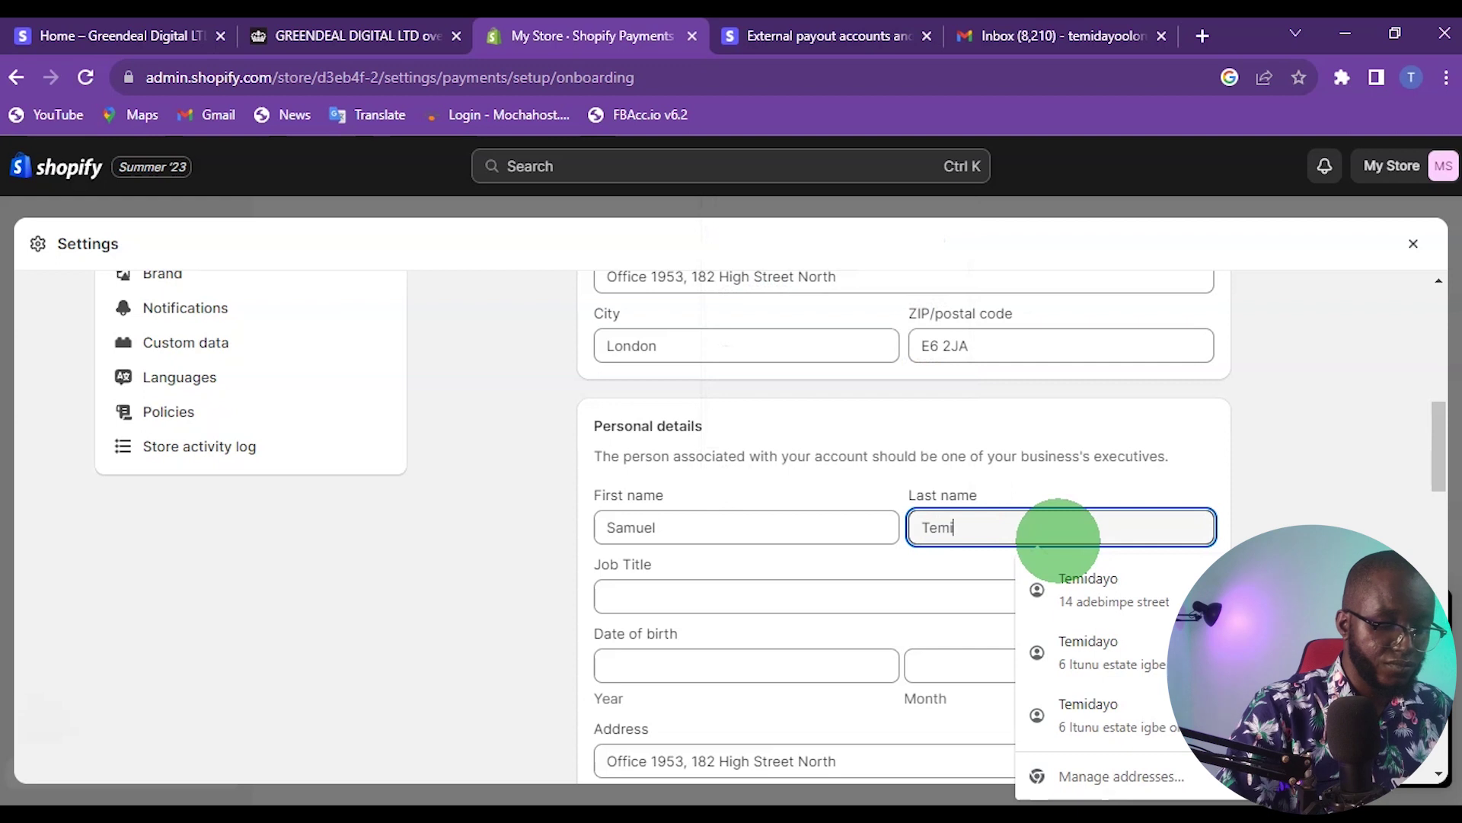
pyautogui.press('Tab')
pyautogui.scroll(-1, 836, 571)
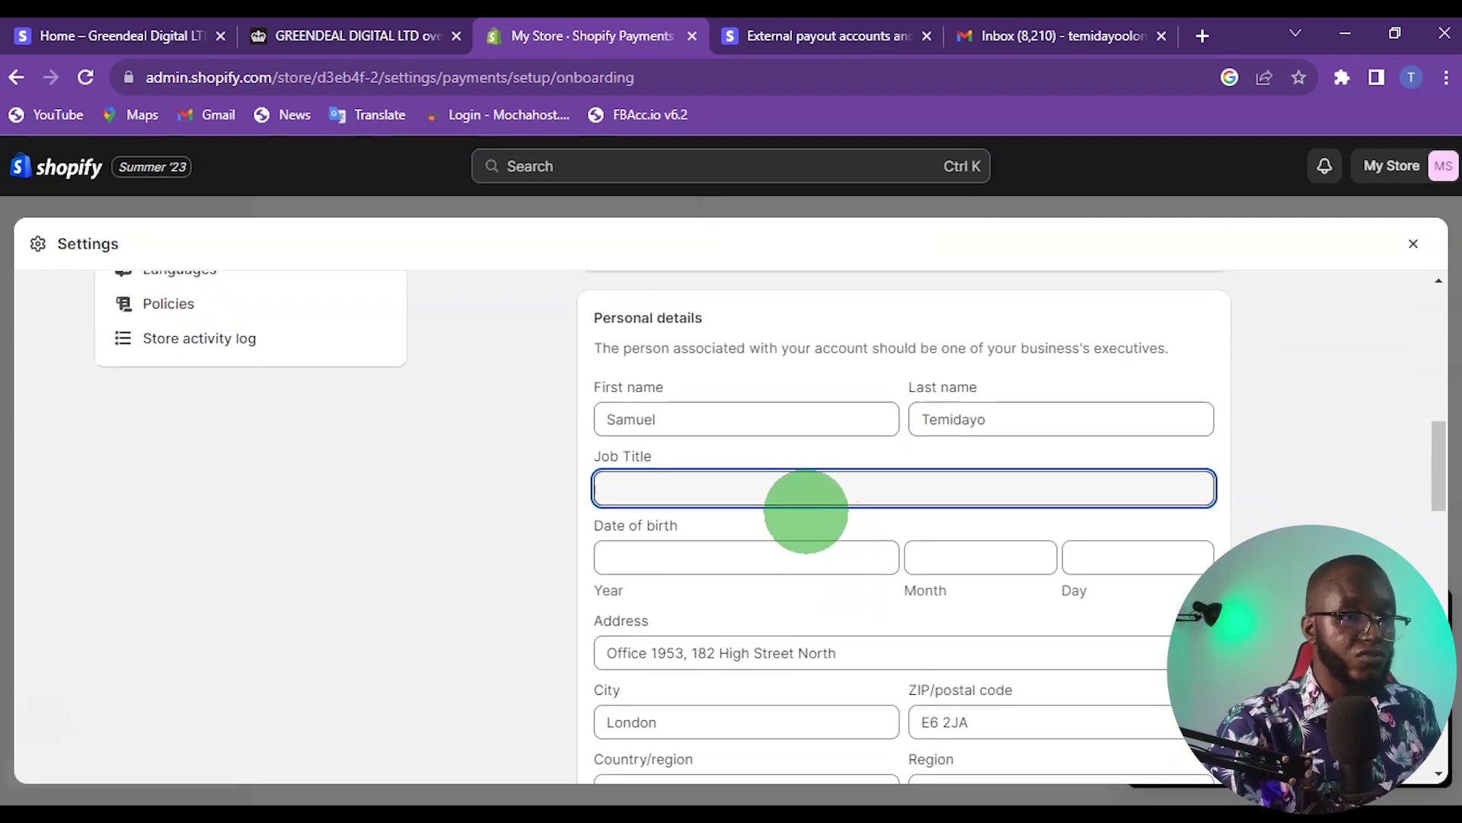
pyautogui.write('Entrepreneur')
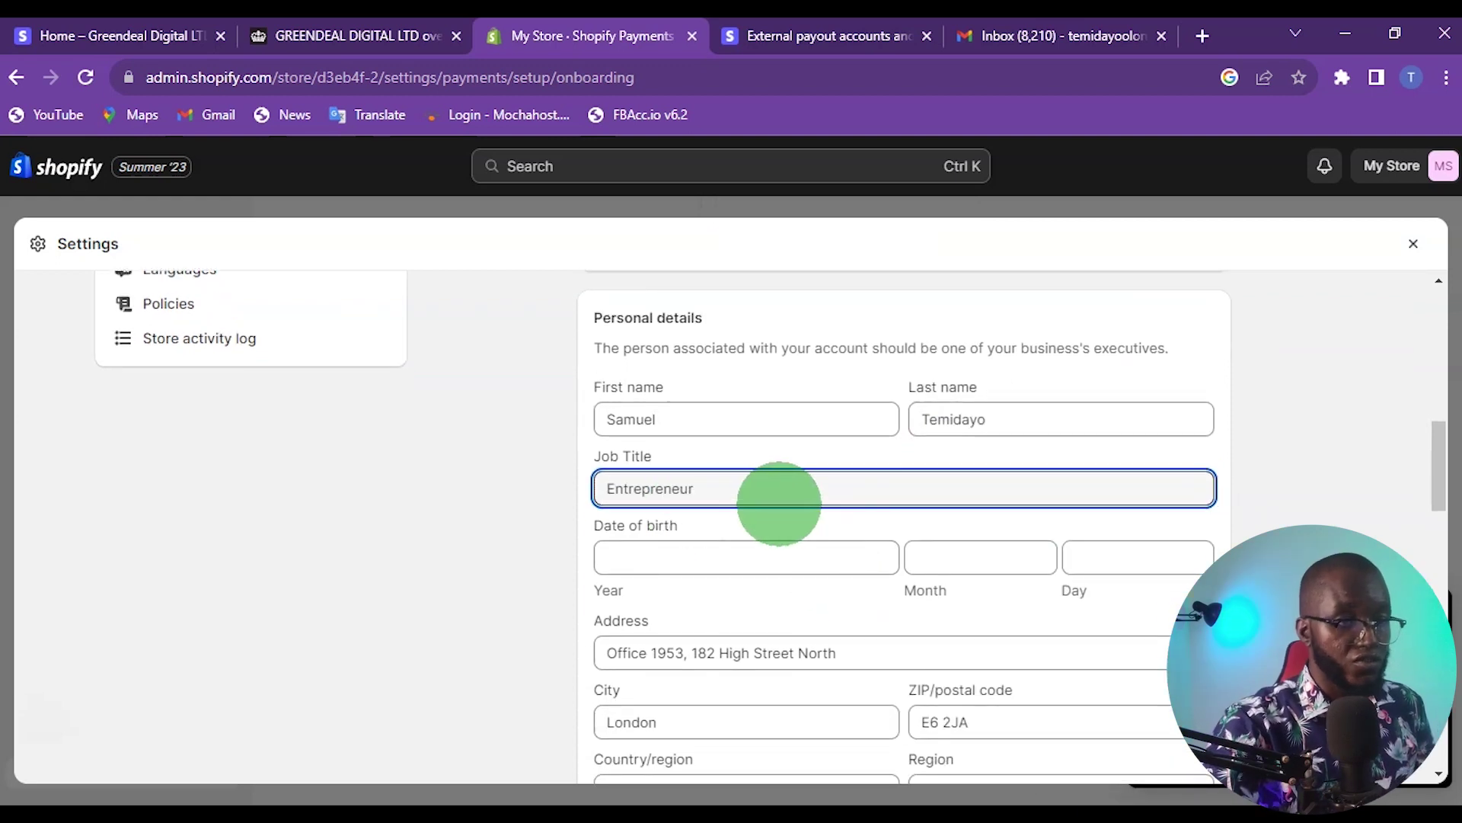
pyautogui.scroll(-2, 789, 514)
pyautogui.scroll(1, 780, 518)
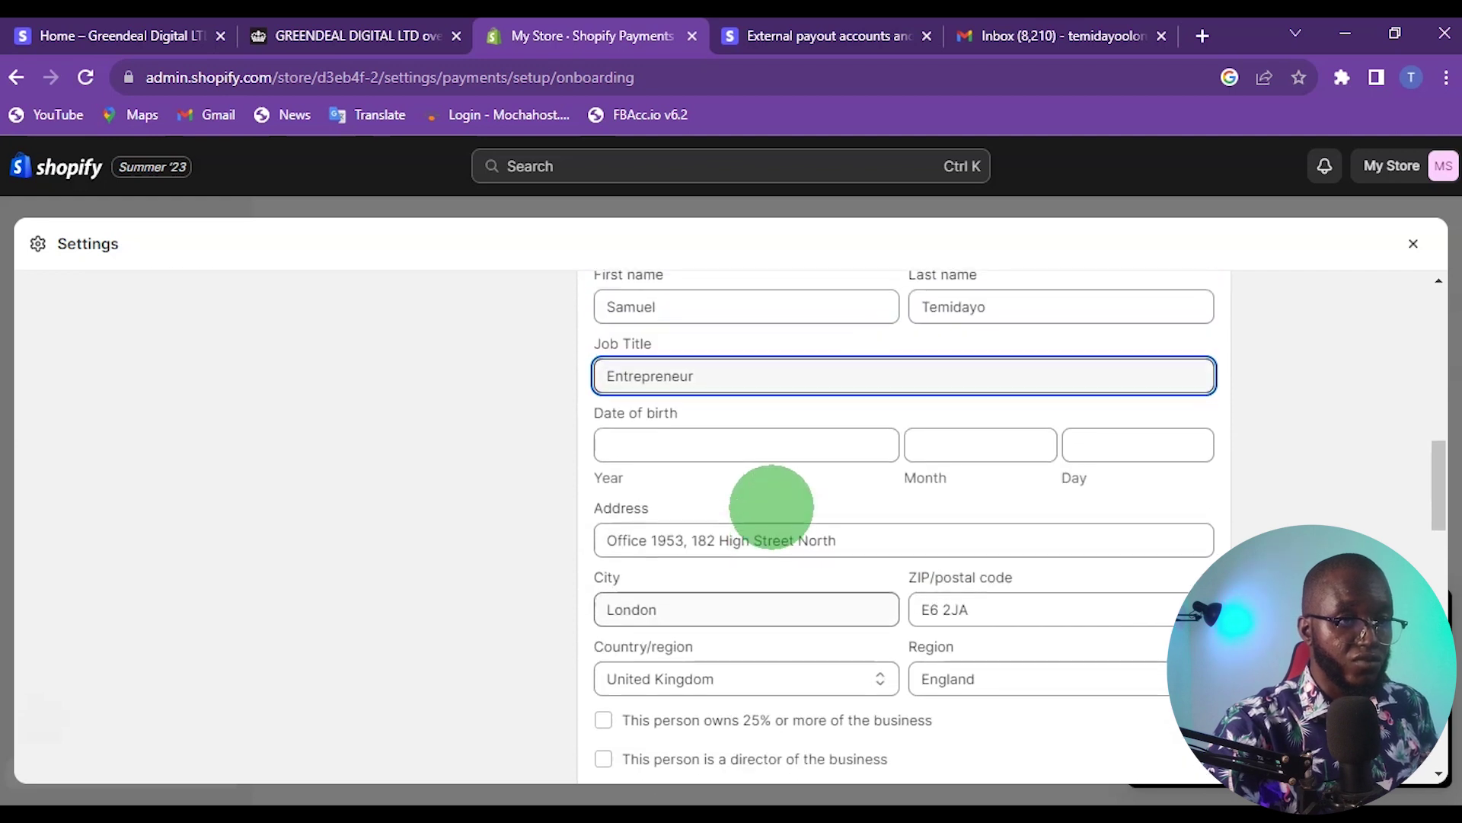
pyautogui.click(693, 465)
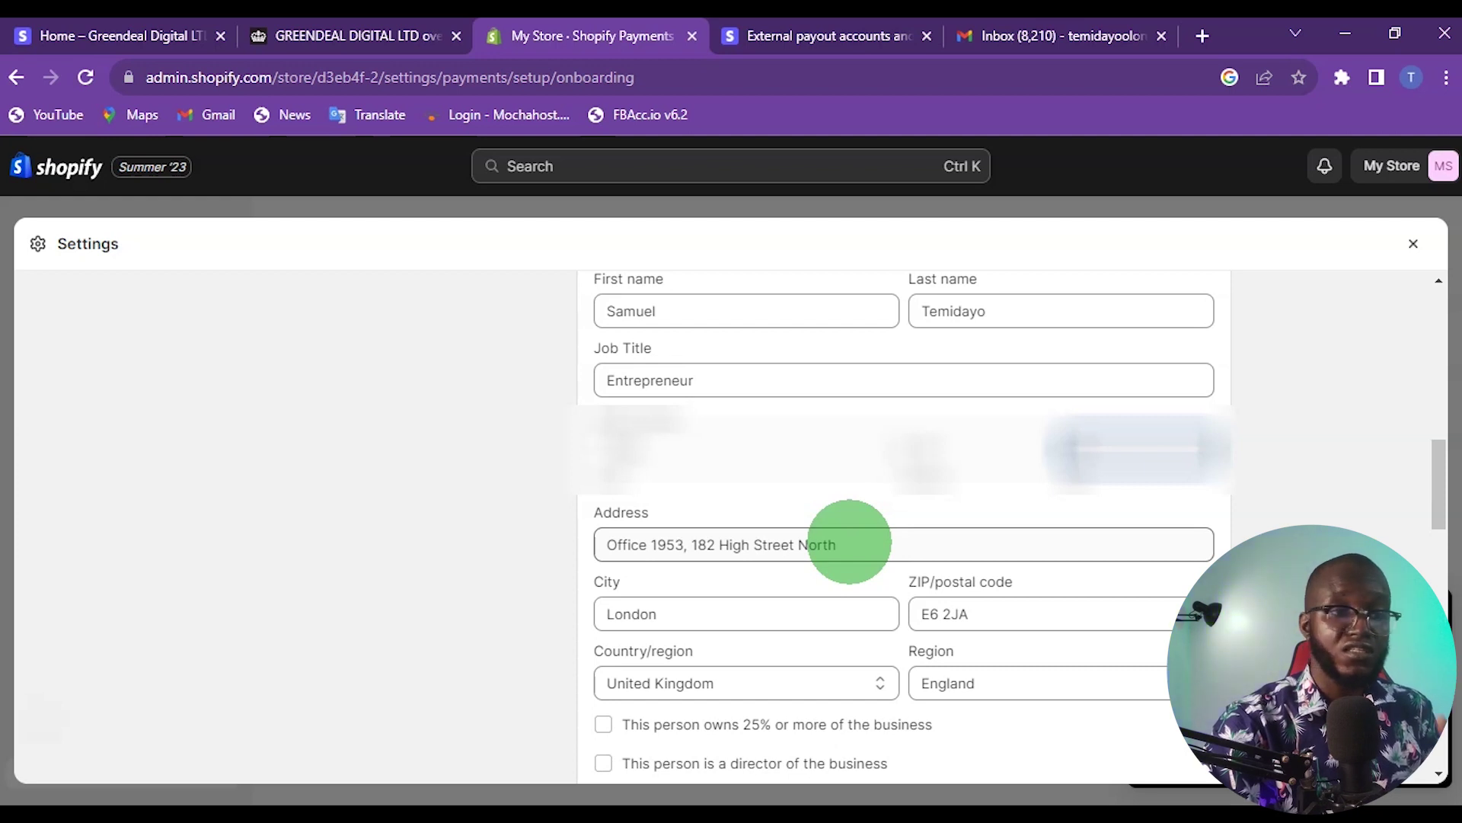
# Step: Clear the executive's existing street address
pyautogui.click(849, 542)
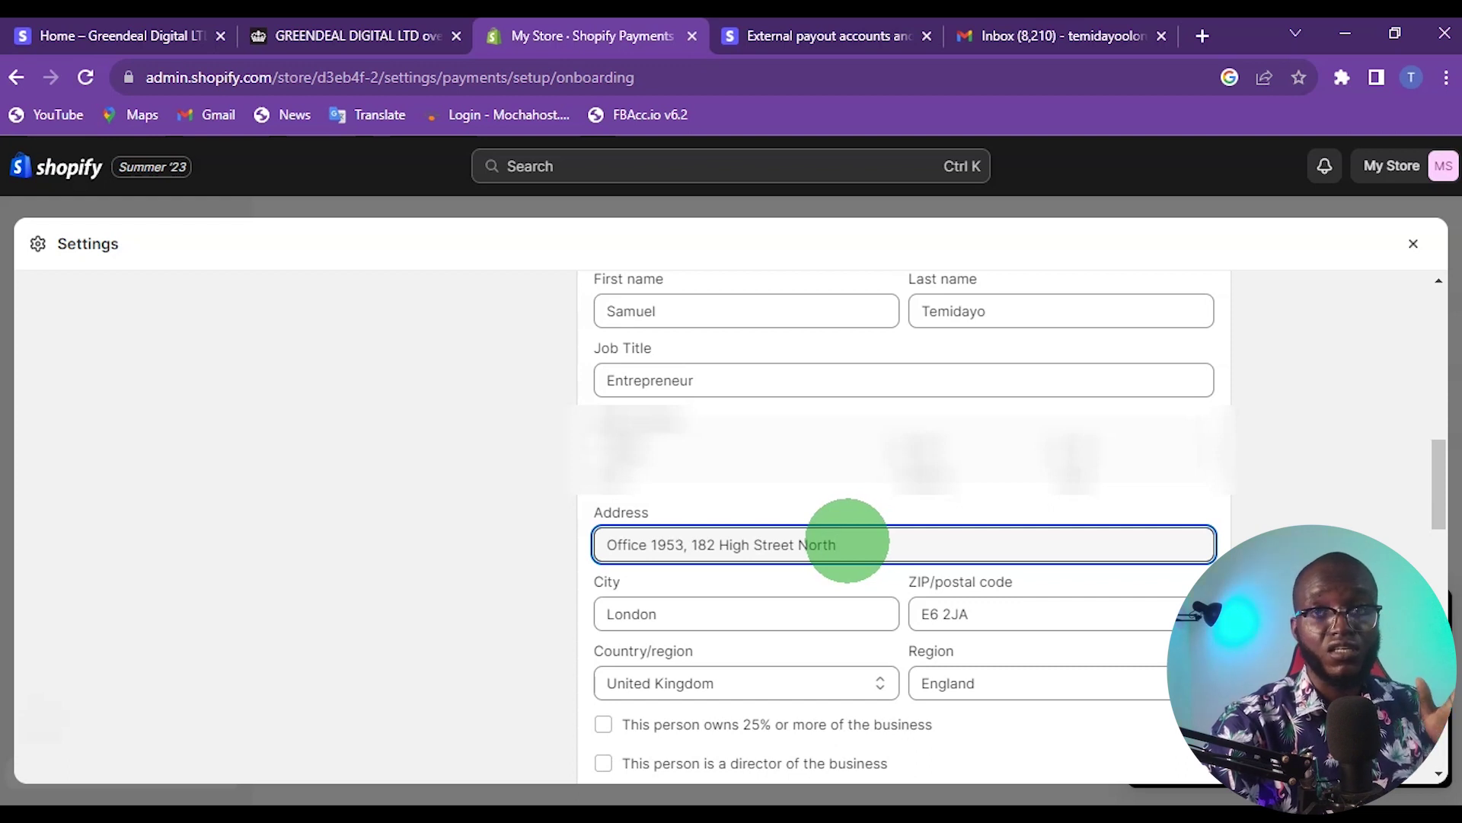
pyautogui.tripleClick(847, 542)
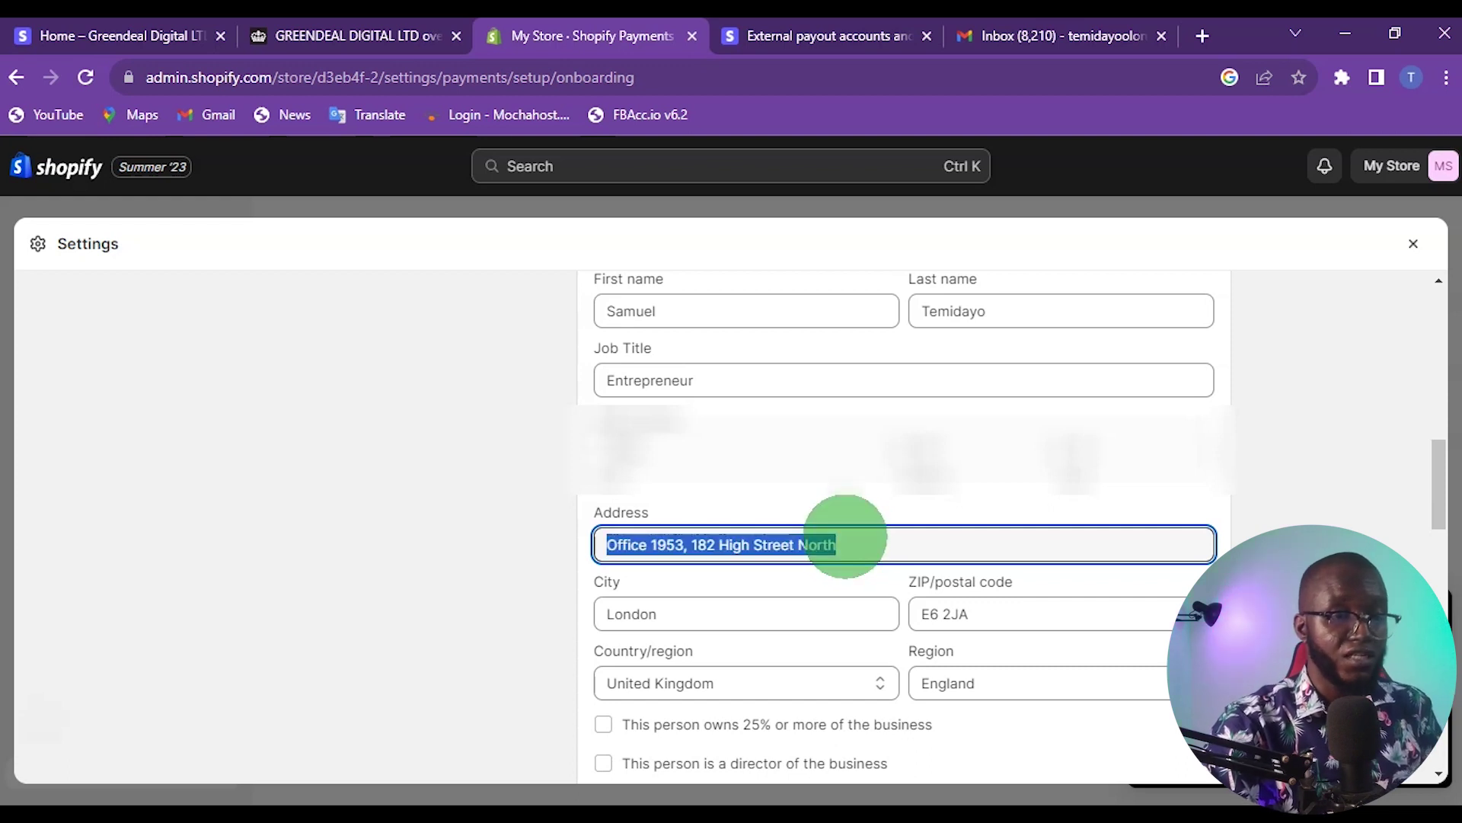
pyautogui.press('BackSpace')
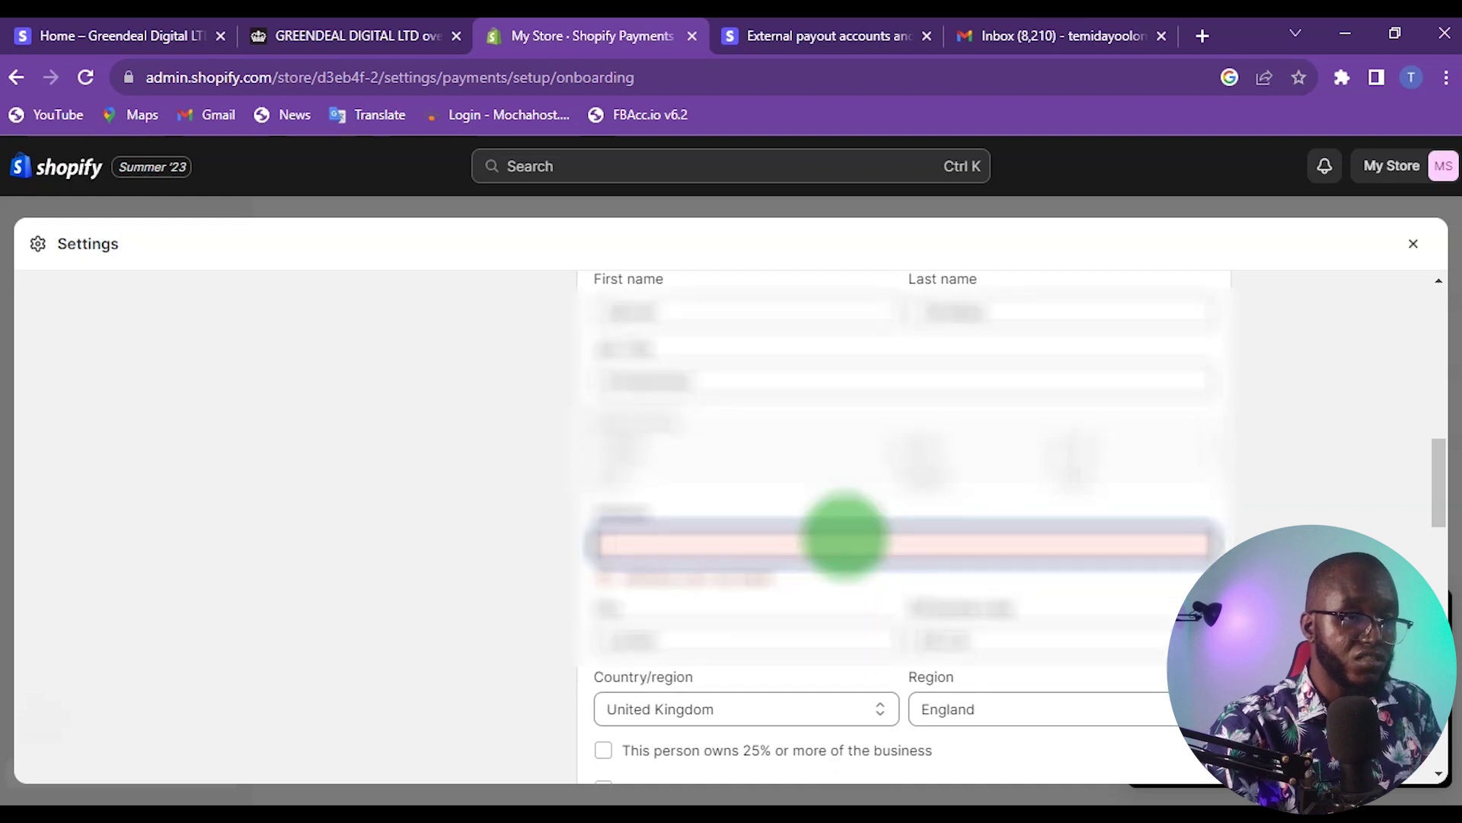
pyautogui.scroll(-1, 845, 535)
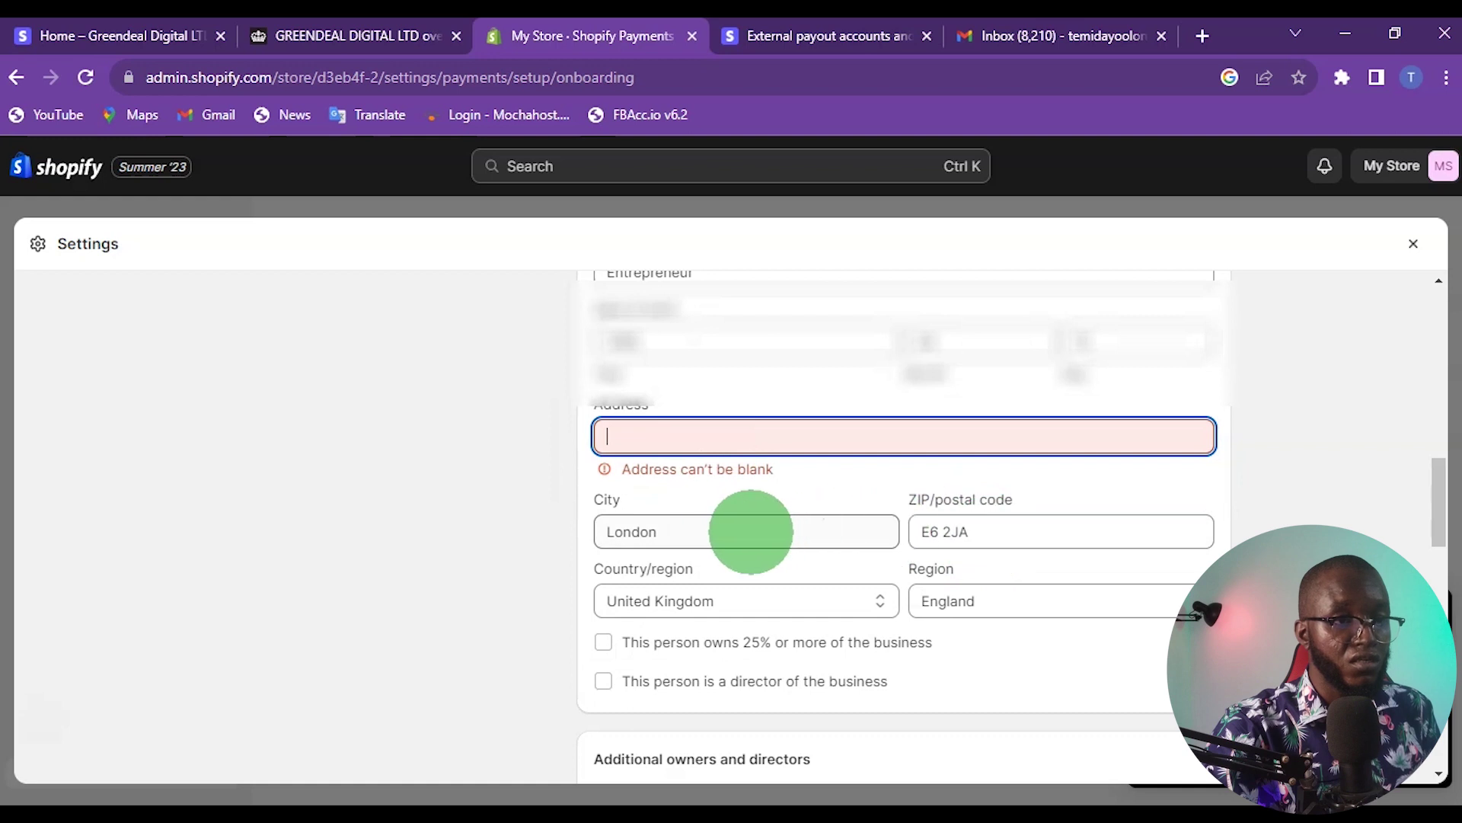
# Step: Set the address country to Nigeria, keep Lagos as the state, and select the city London
pyautogui.click(718, 597)
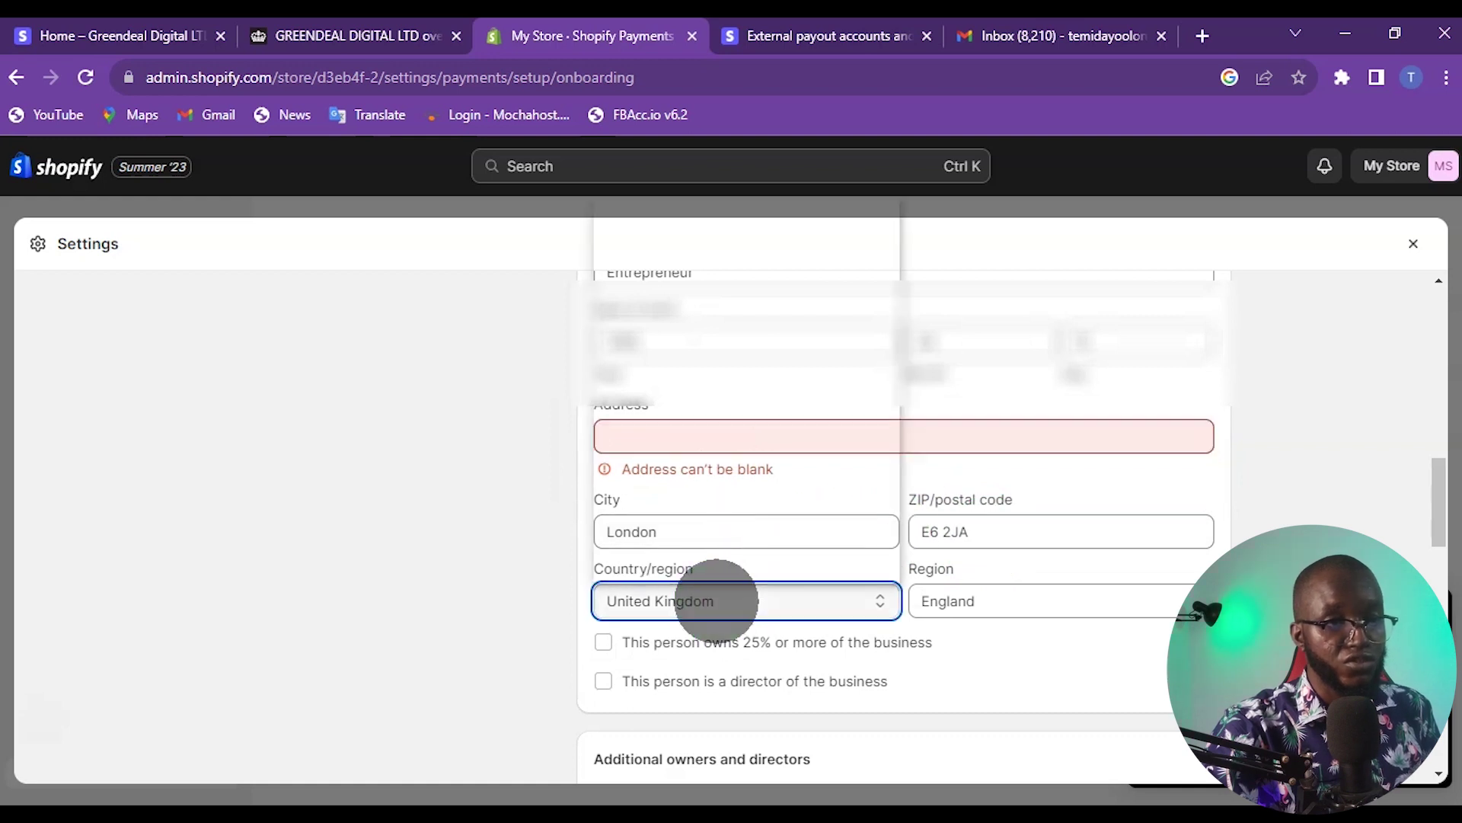
pyautogui.scroll(10, 704, 457)
pyautogui.scroll(-15, 704, 396)
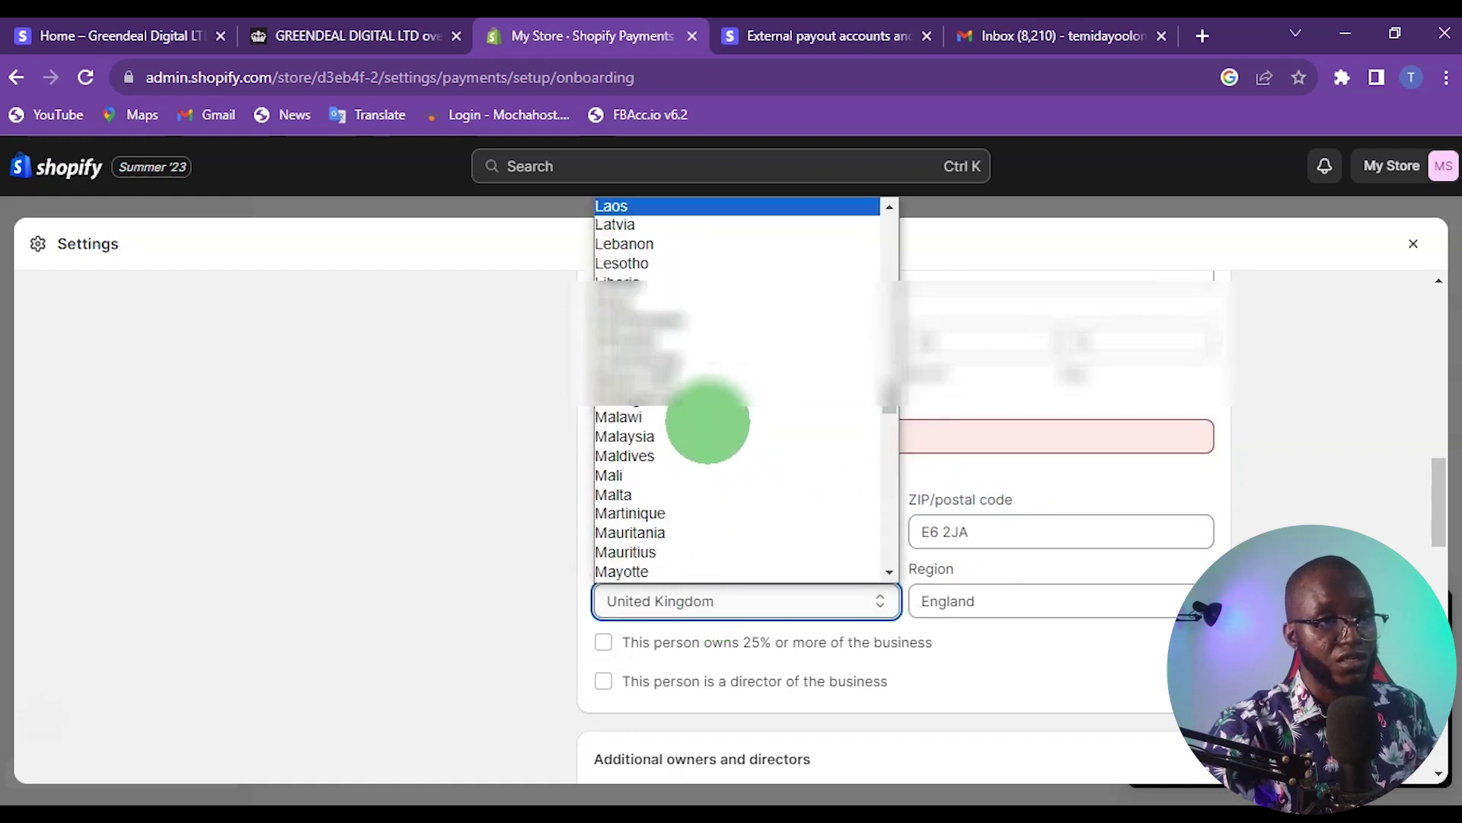
pyautogui.scroll(-3, 706, 419)
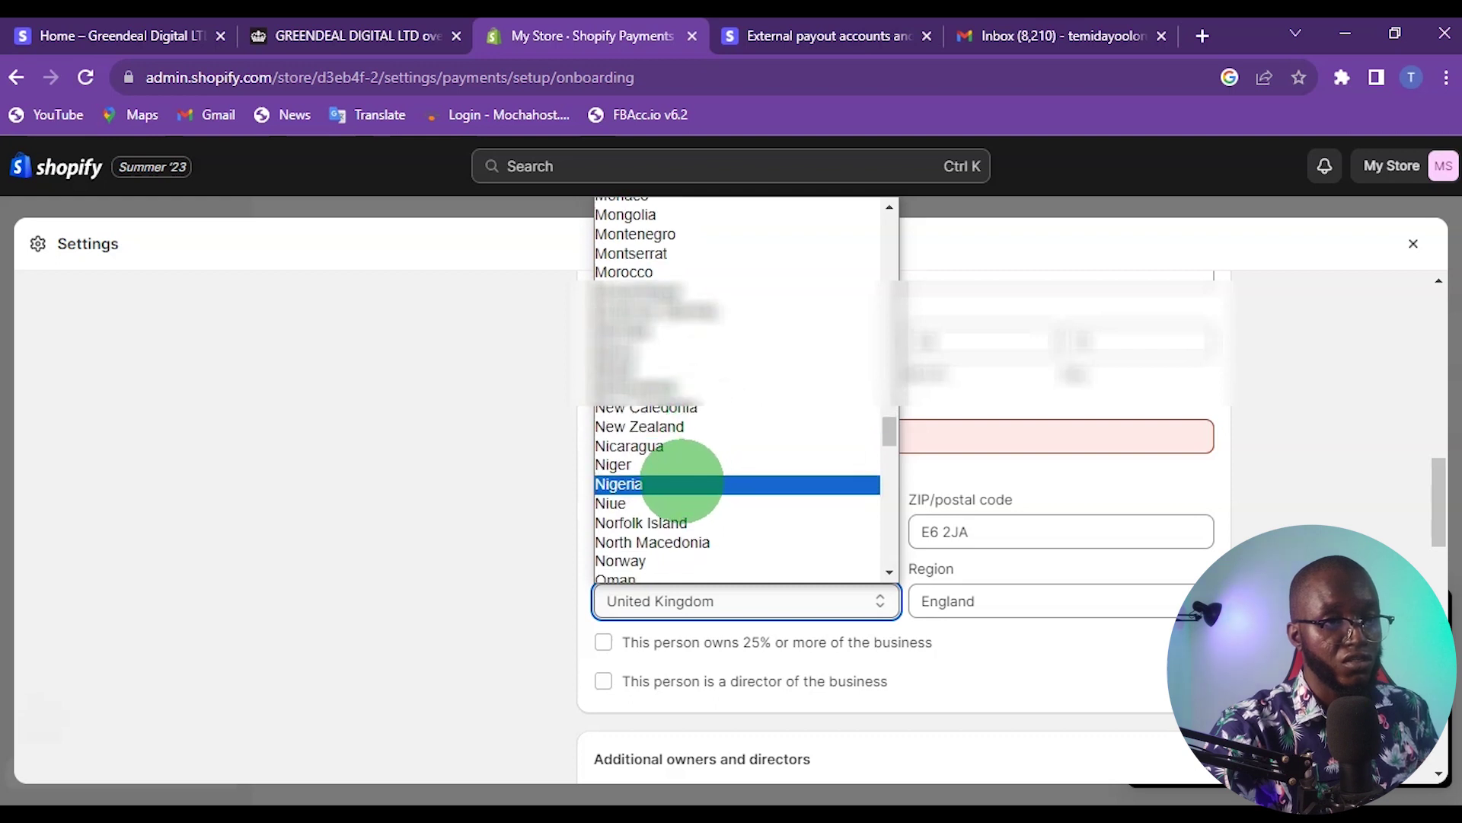
pyautogui.click(678, 477)
pyautogui.click(947, 597)
pyautogui.scroll(-2, 947, 457)
pyautogui.click(945, 533)
pyautogui.click(803, 515)
pyautogui.doubleClick(803, 515)
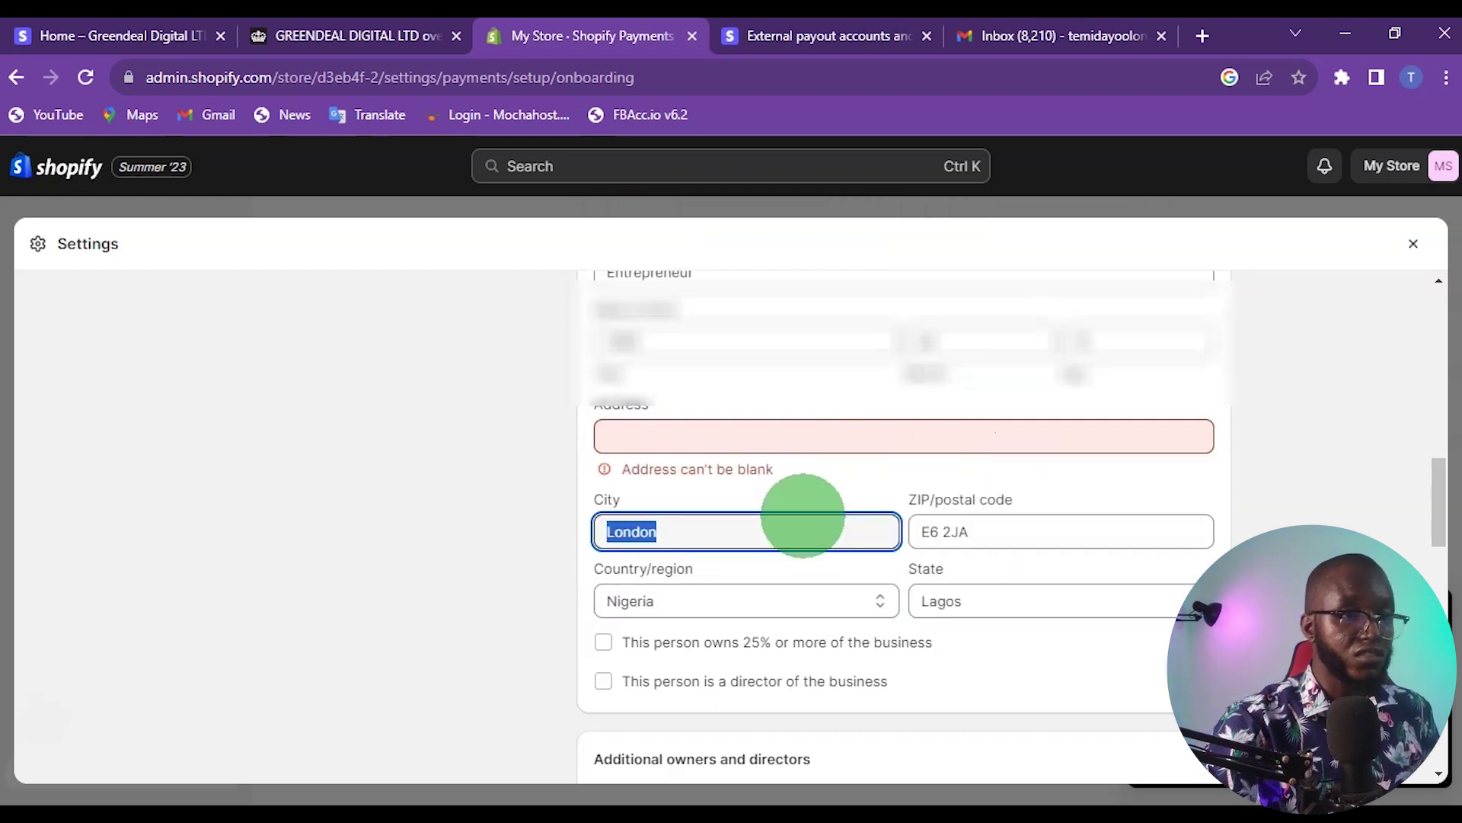
pyautogui.scroll(-1, 1102, 571)
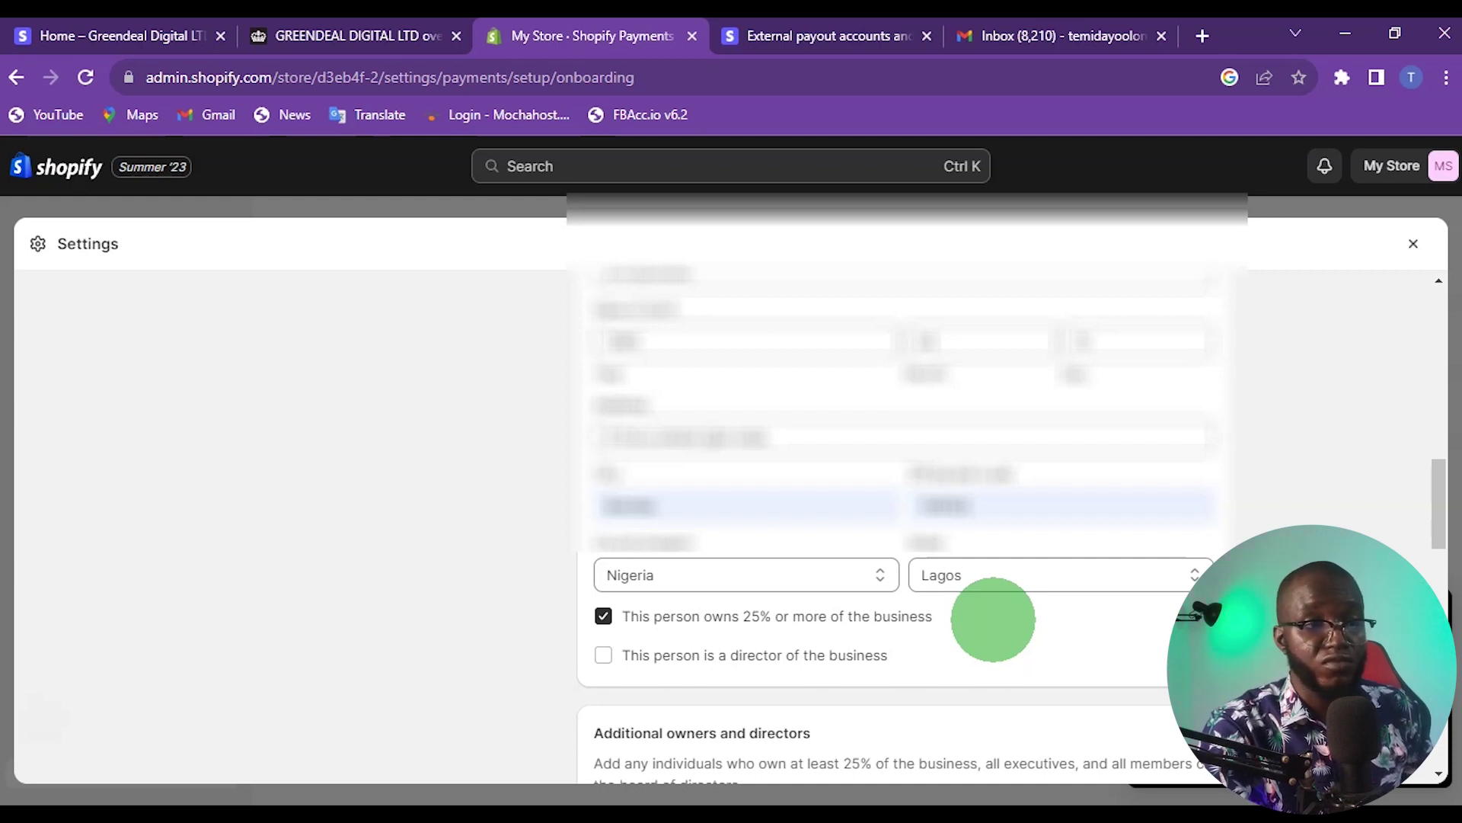
# Step: Mark the executive as a director of the business as well
pyautogui.click(604, 655)
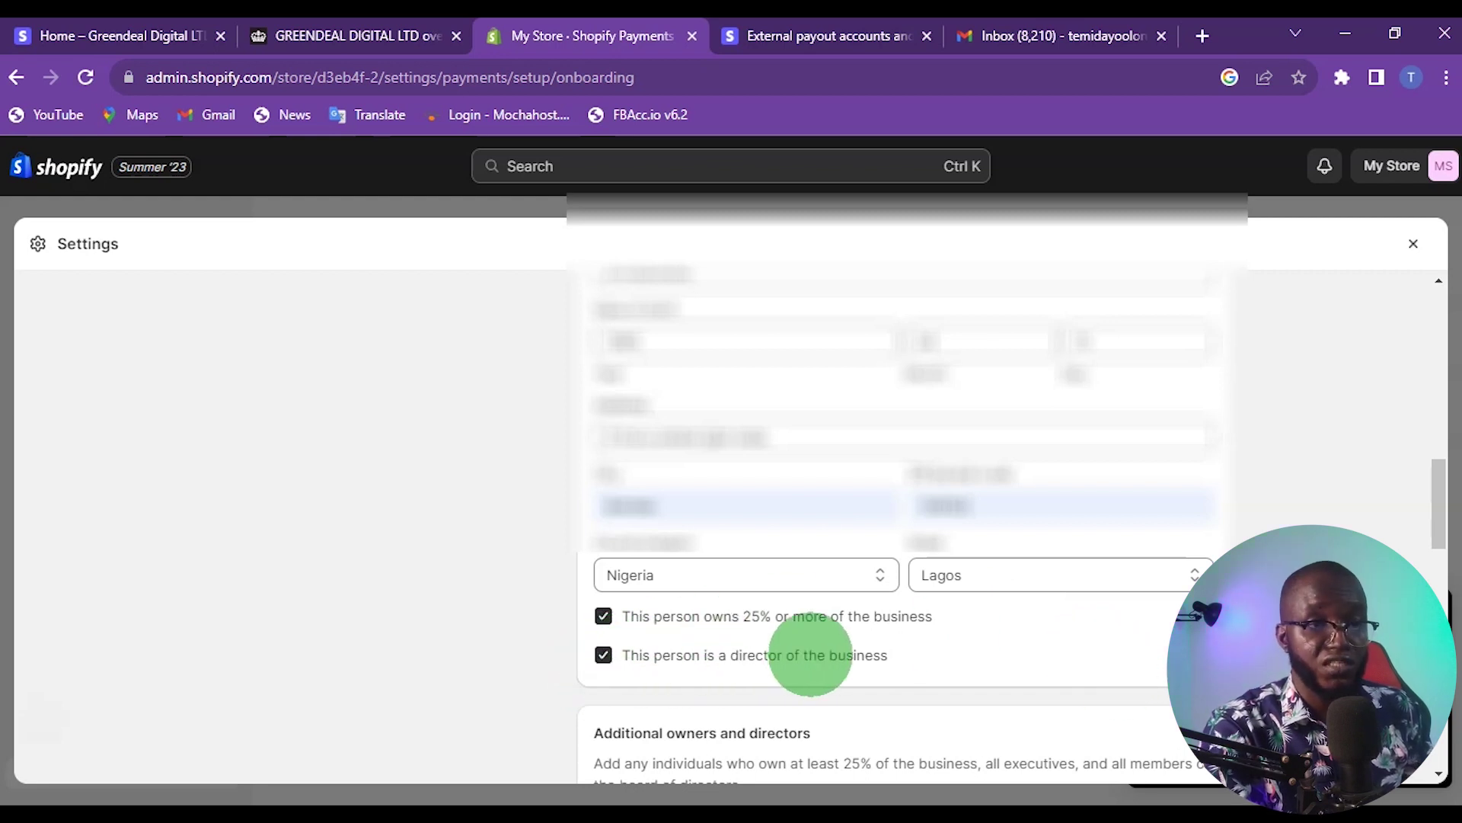
pyautogui.scroll(-3, 810, 654)
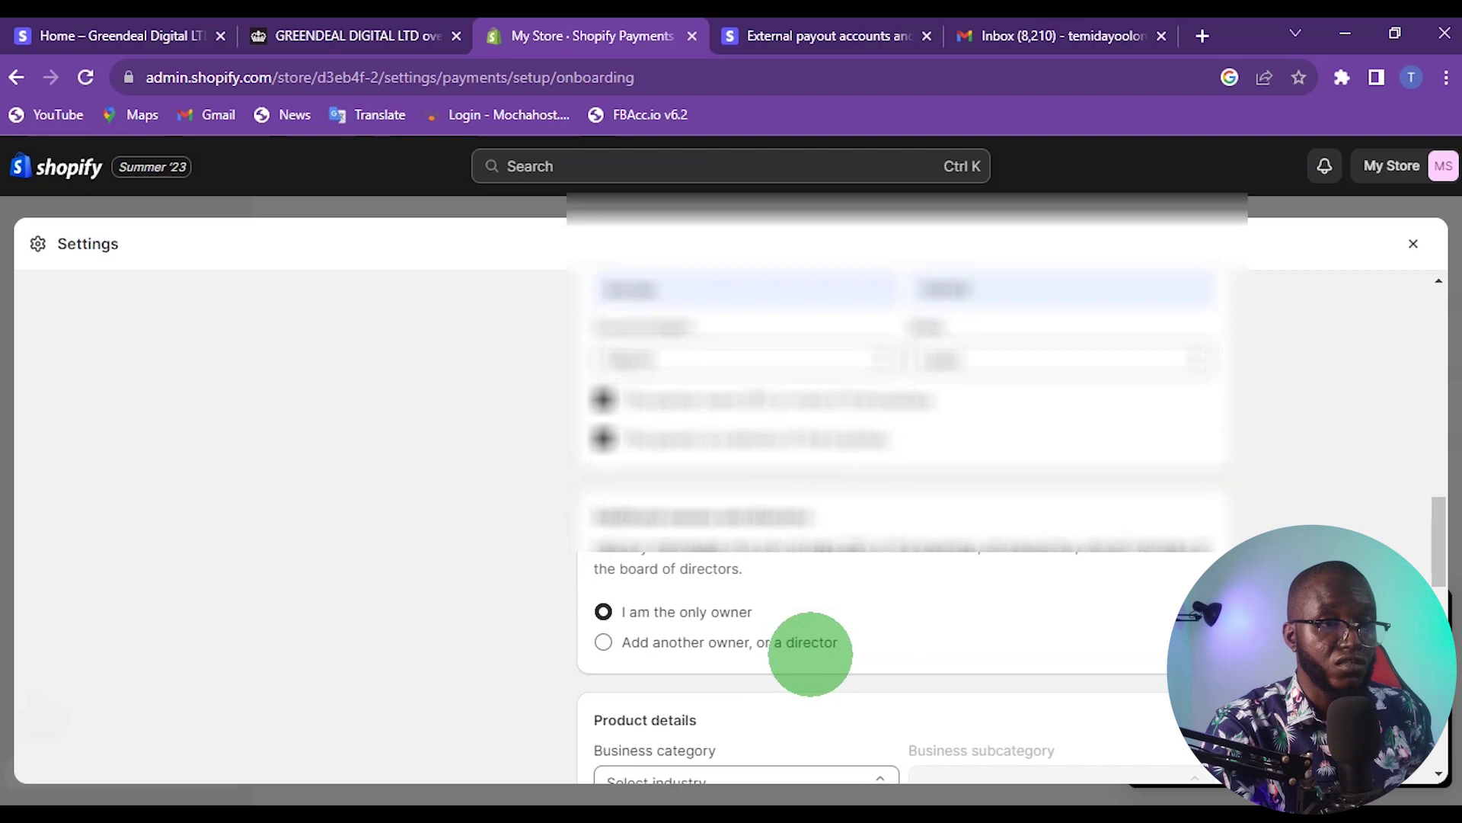
pyautogui.scroll(-2, 807, 647)
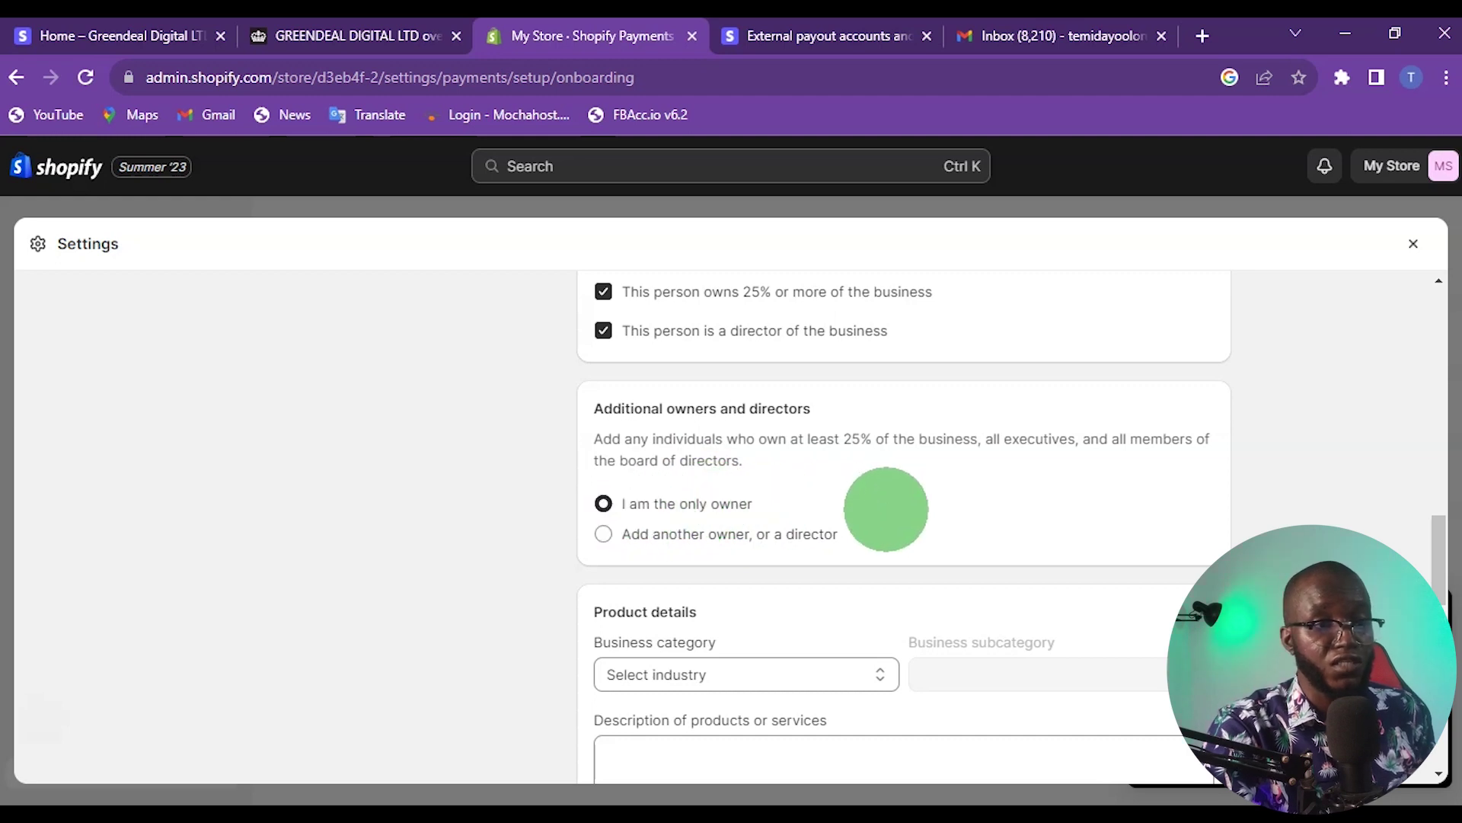
pyautogui.scroll(-3, 884, 506)
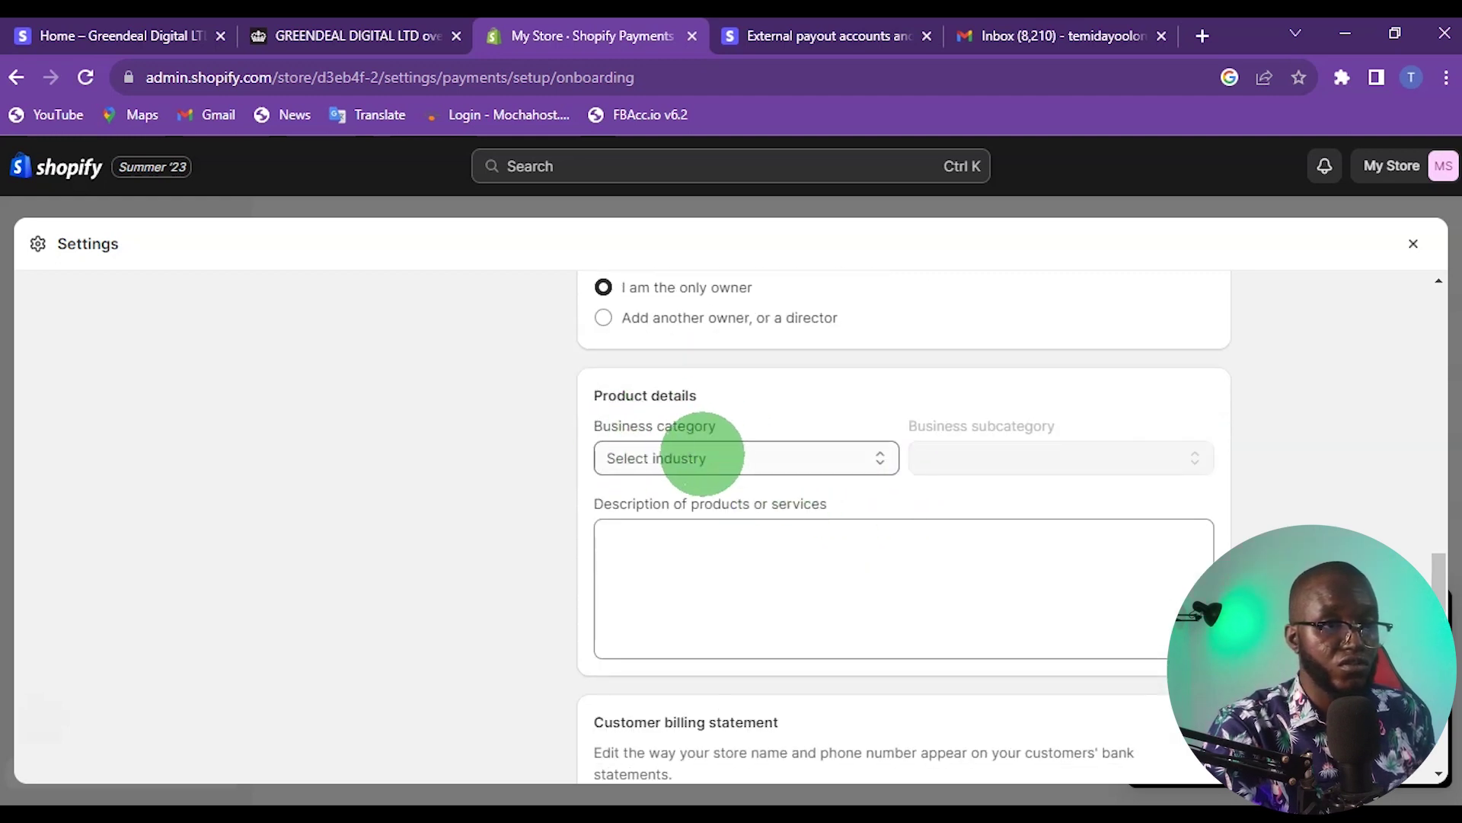
# Step: Choose Professional services, subcategory Advertising, and describe it as 'I run a digital marketing company'
pyautogui.click(649, 458)
pyautogui.click(704, 540)
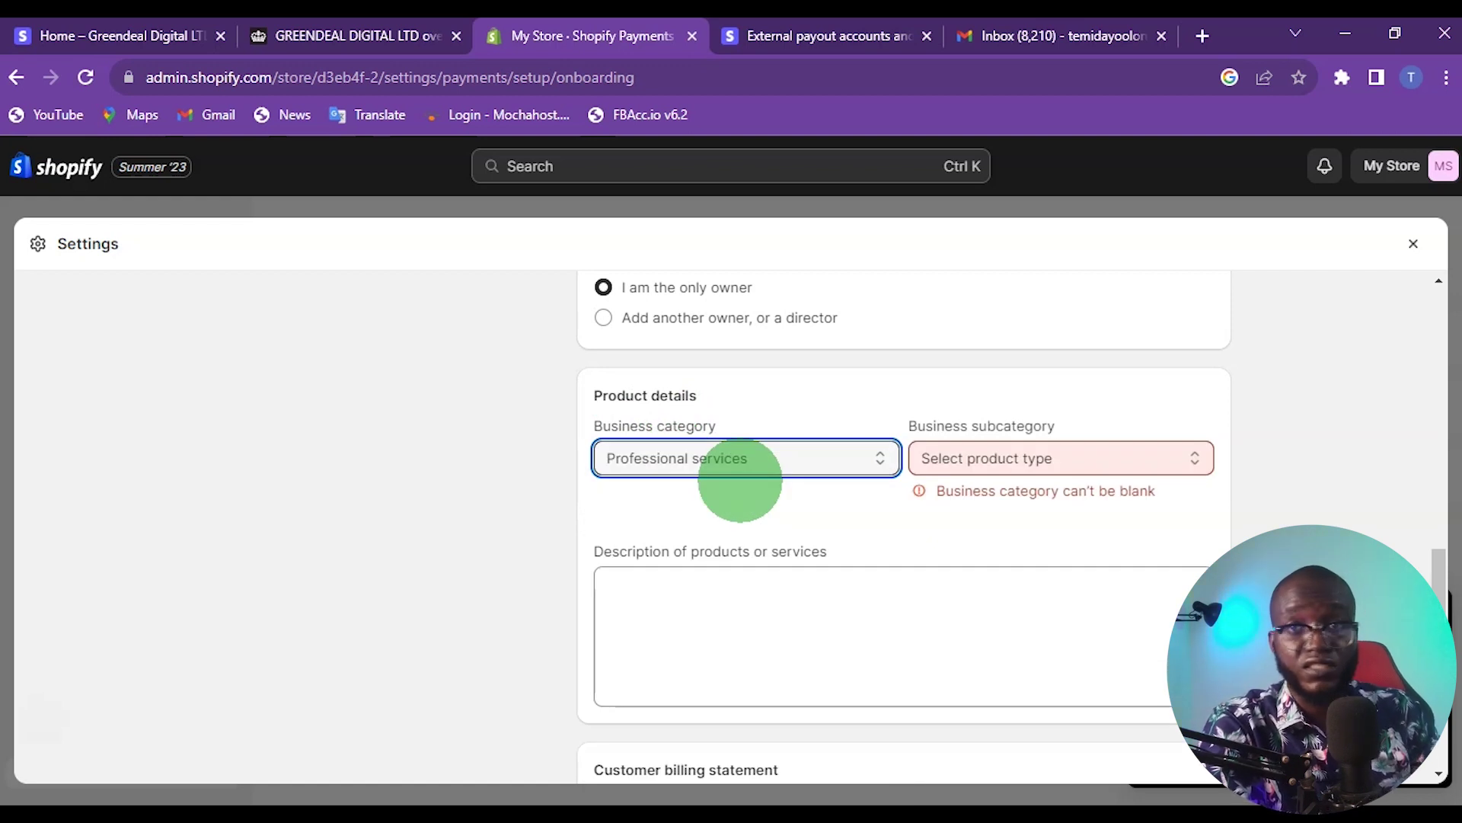
pyautogui.click(1067, 457)
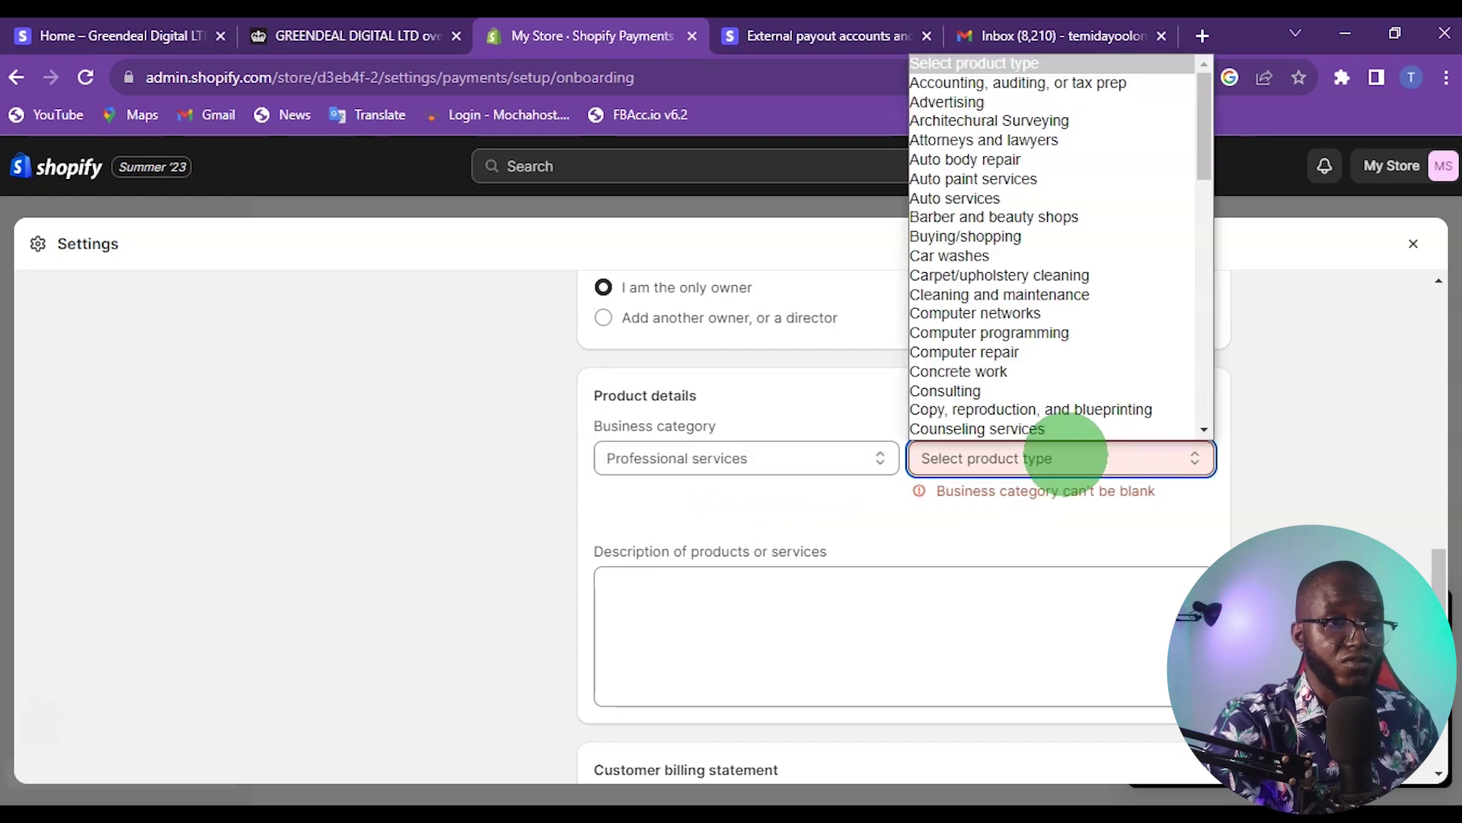
pyautogui.scroll(-1, 1066, 442)
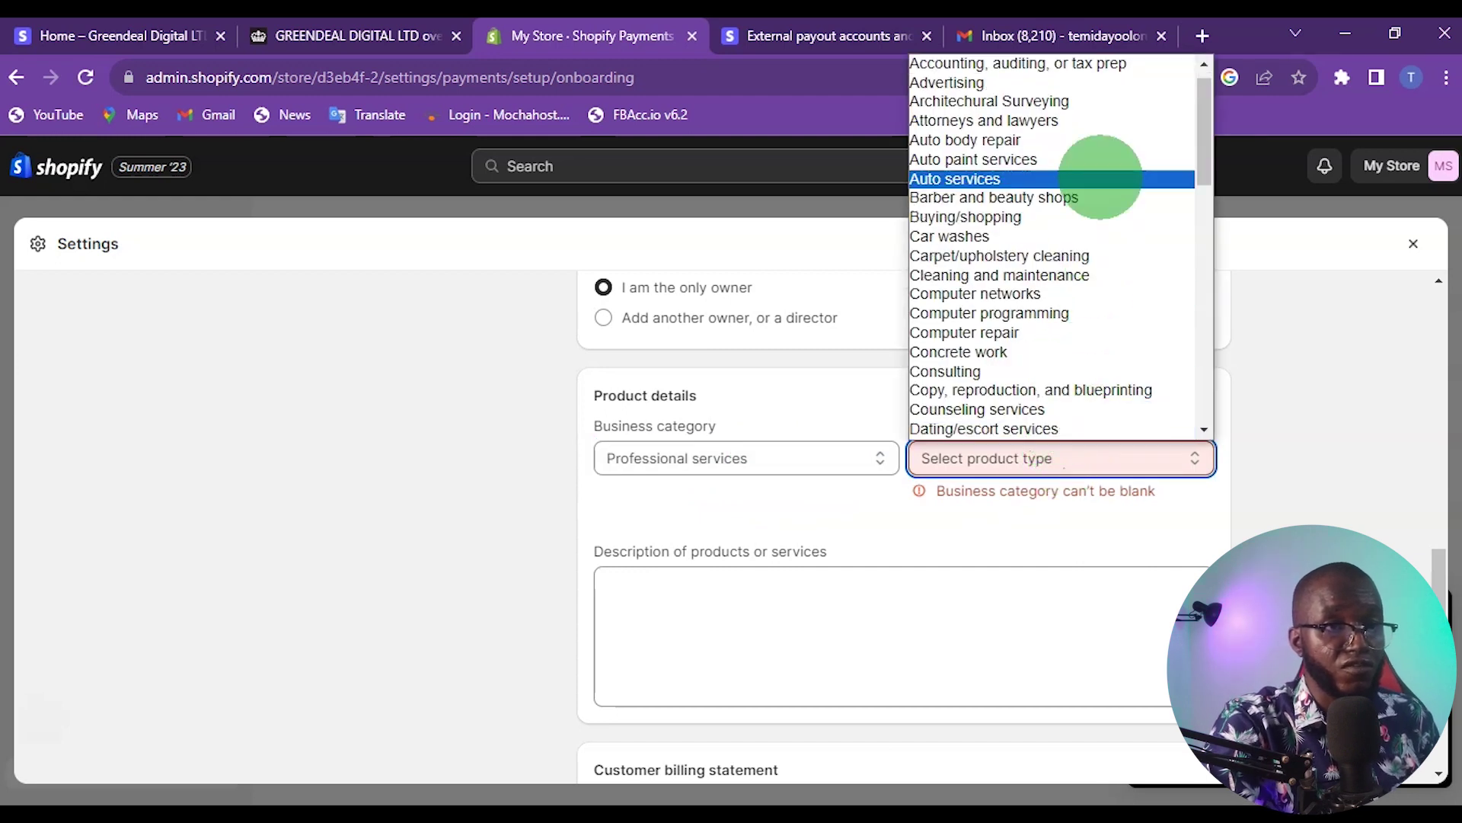
pyautogui.click(1074, 84)
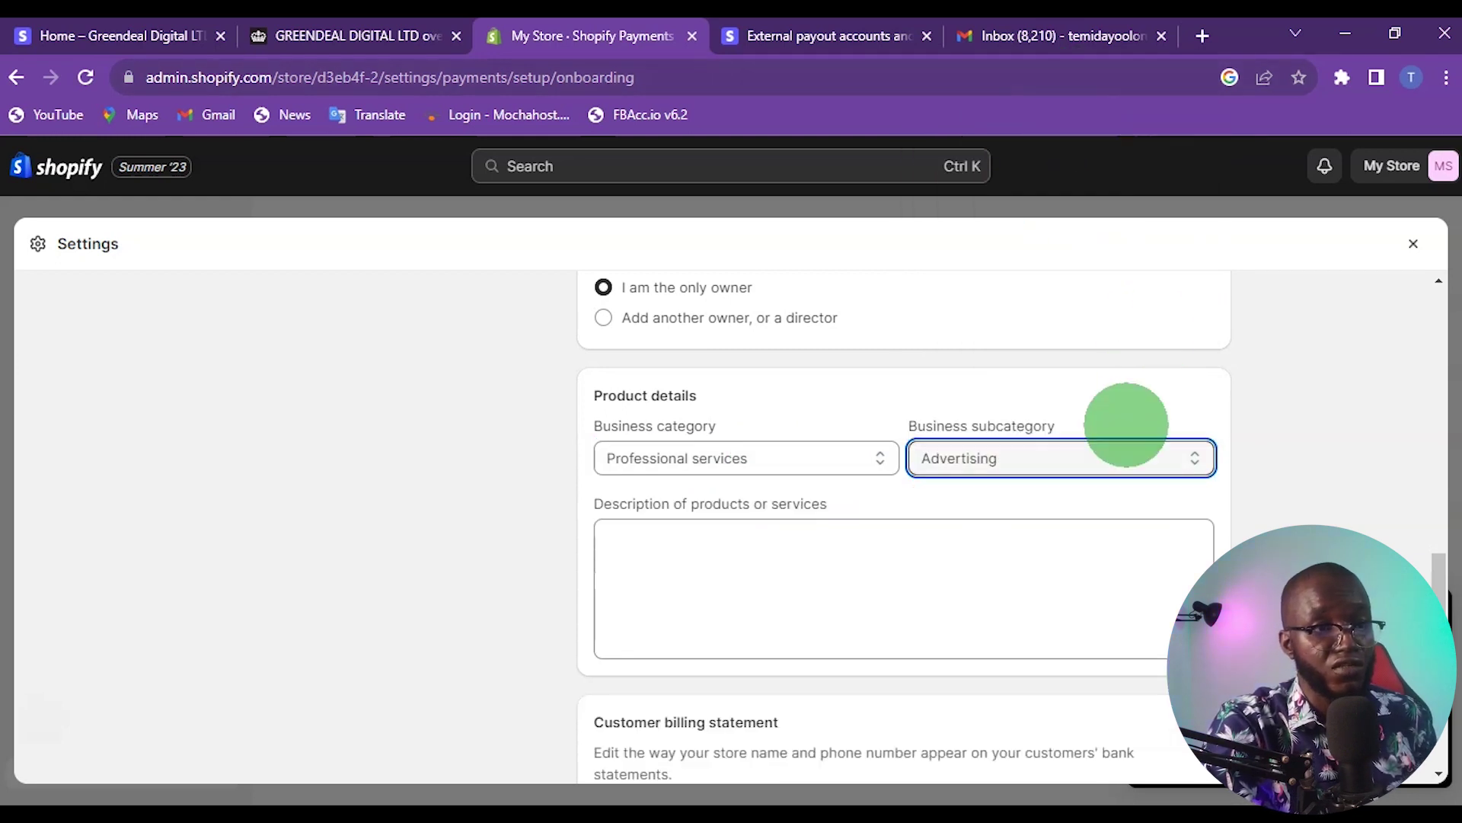
pyautogui.click(943, 593)
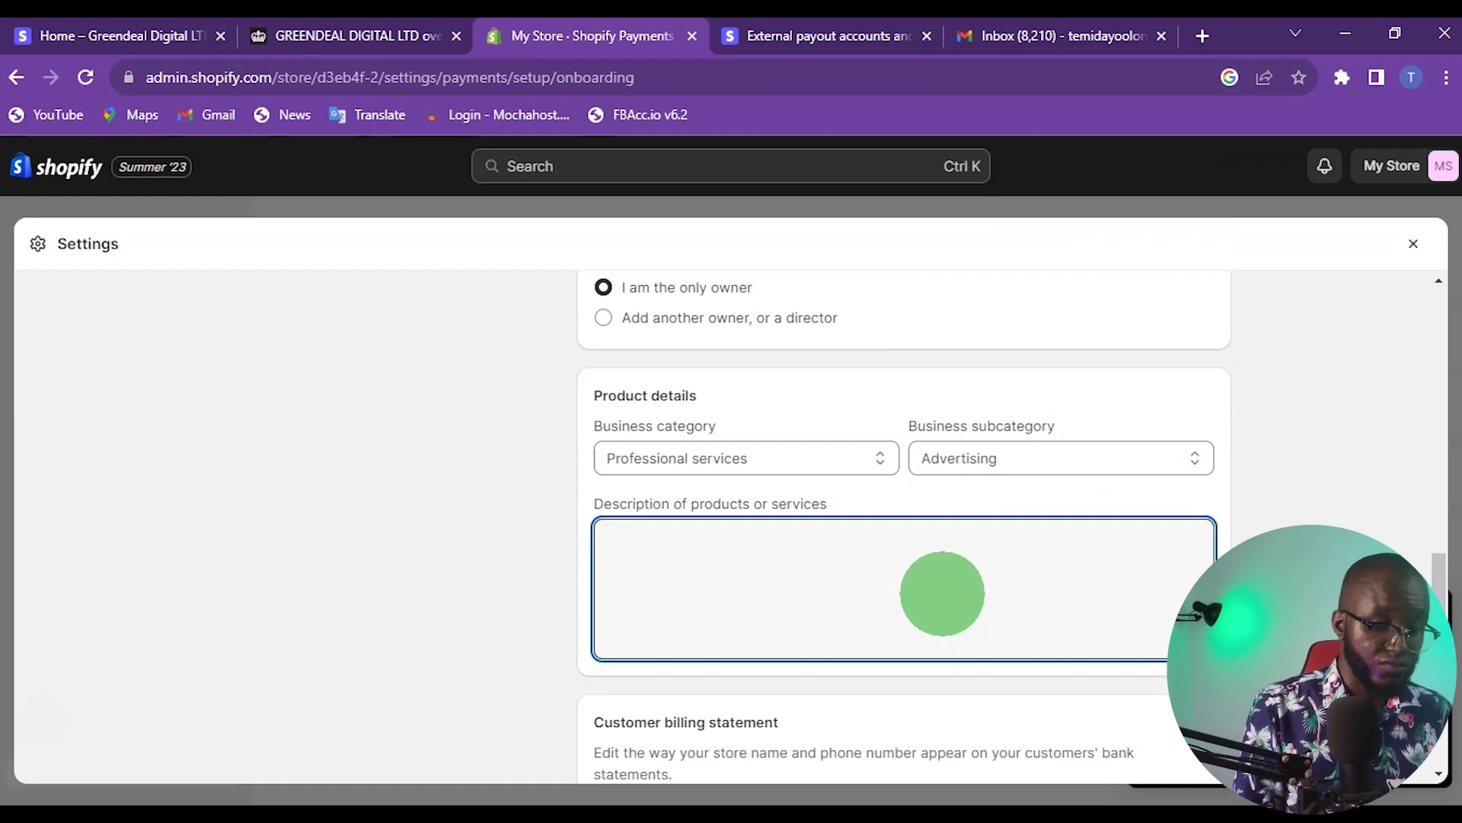
pyautogui.write('I run a digital marketing company')
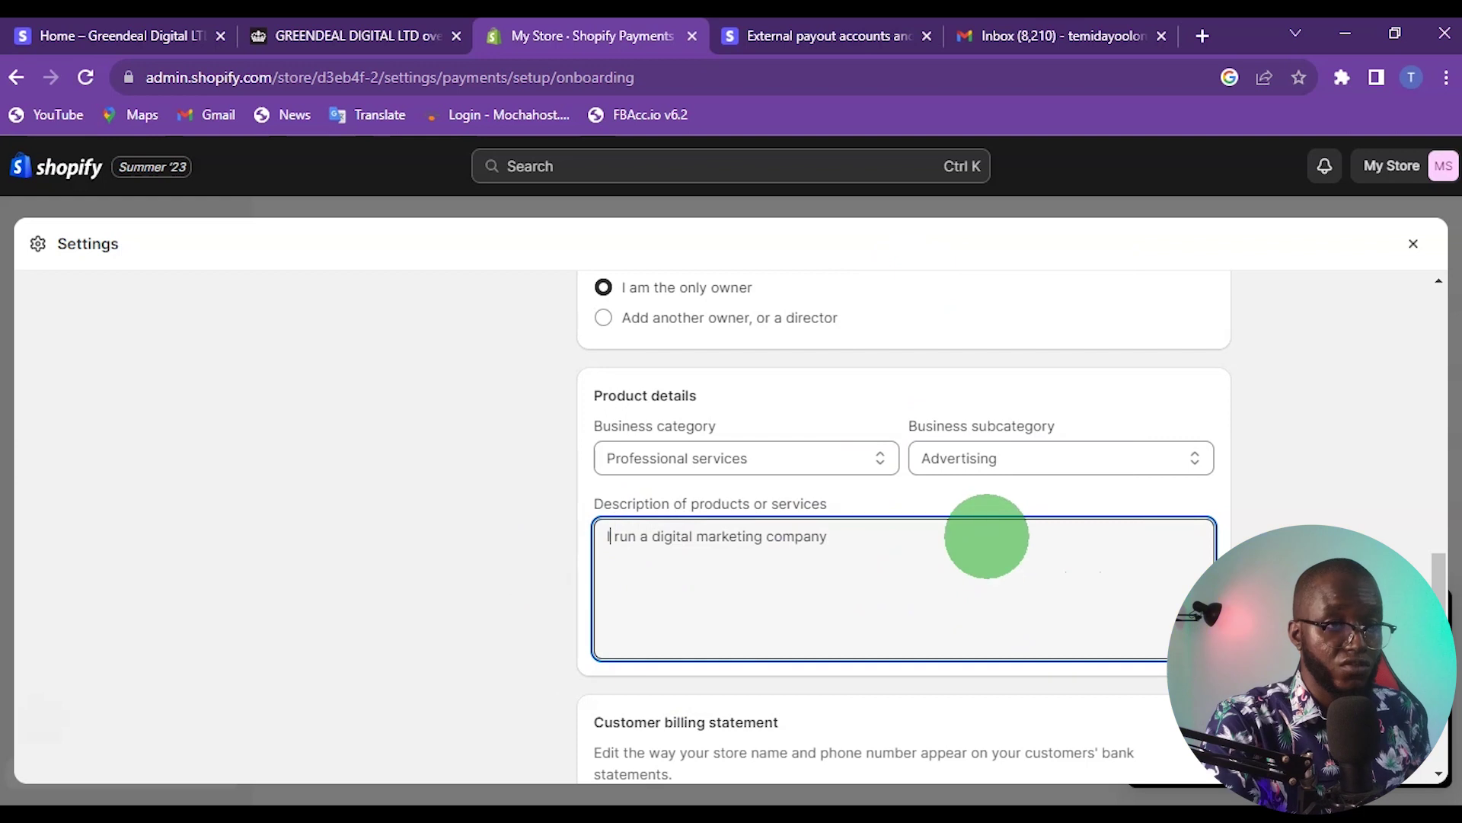
pyautogui.click(862, 500)
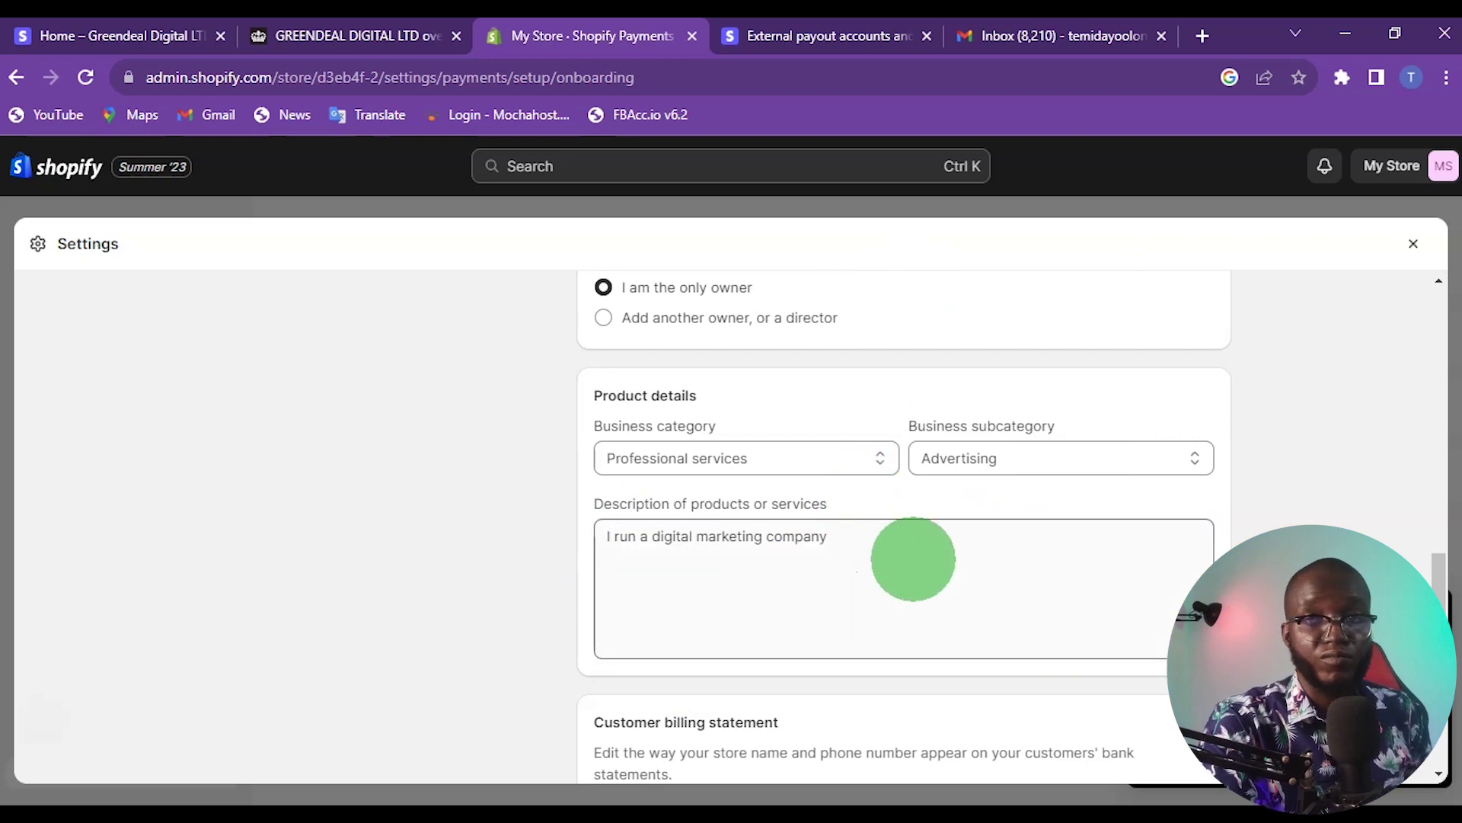
pyautogui.scroll(-3, 979, 660)
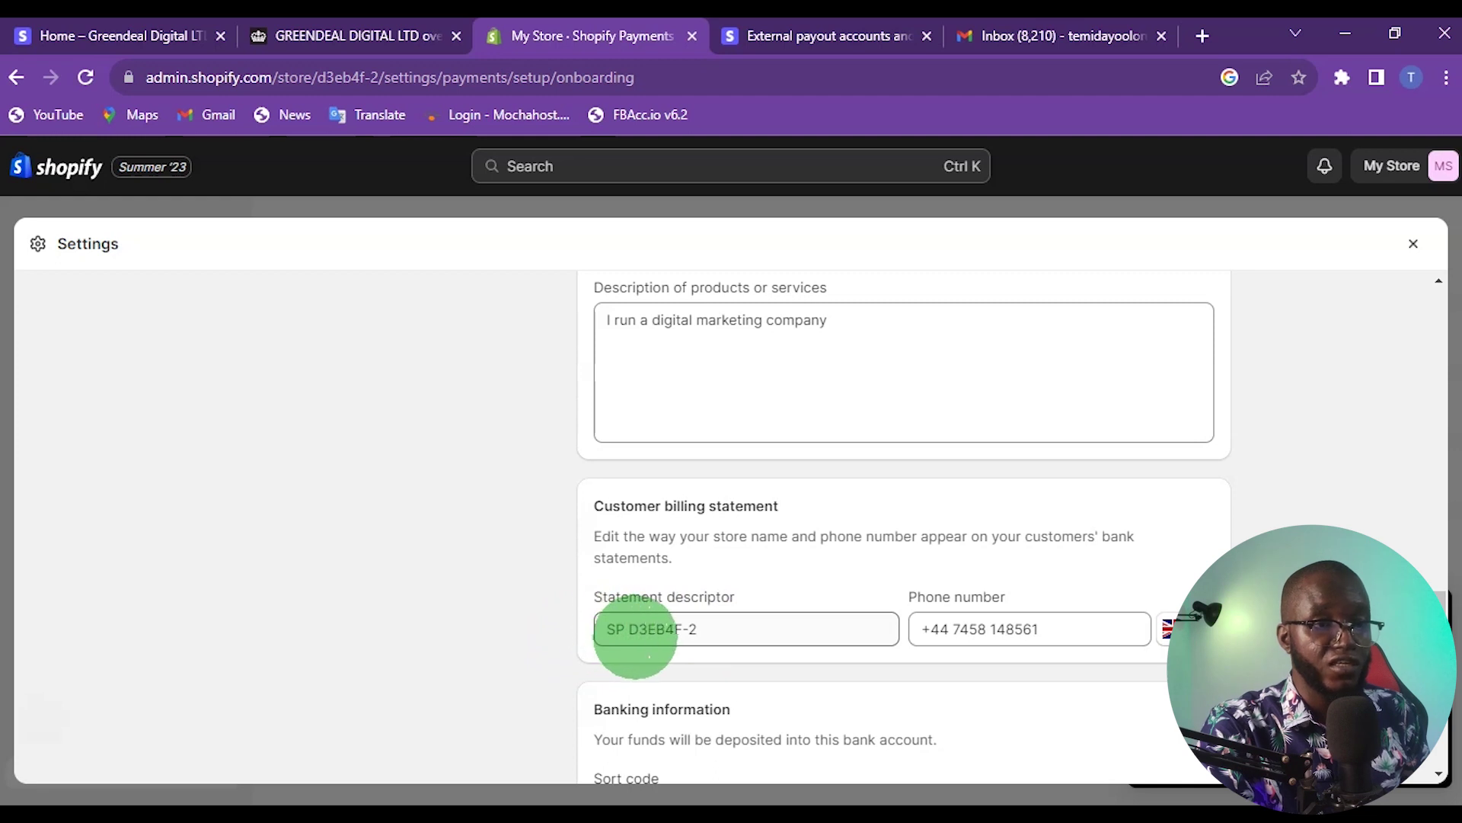
# Step: Change the statement descriptor to 'SP Greendeal' and scroll down to the banking information
pyautogui.moveTo(629, 628); pyautogui.dragTo(751, 628)
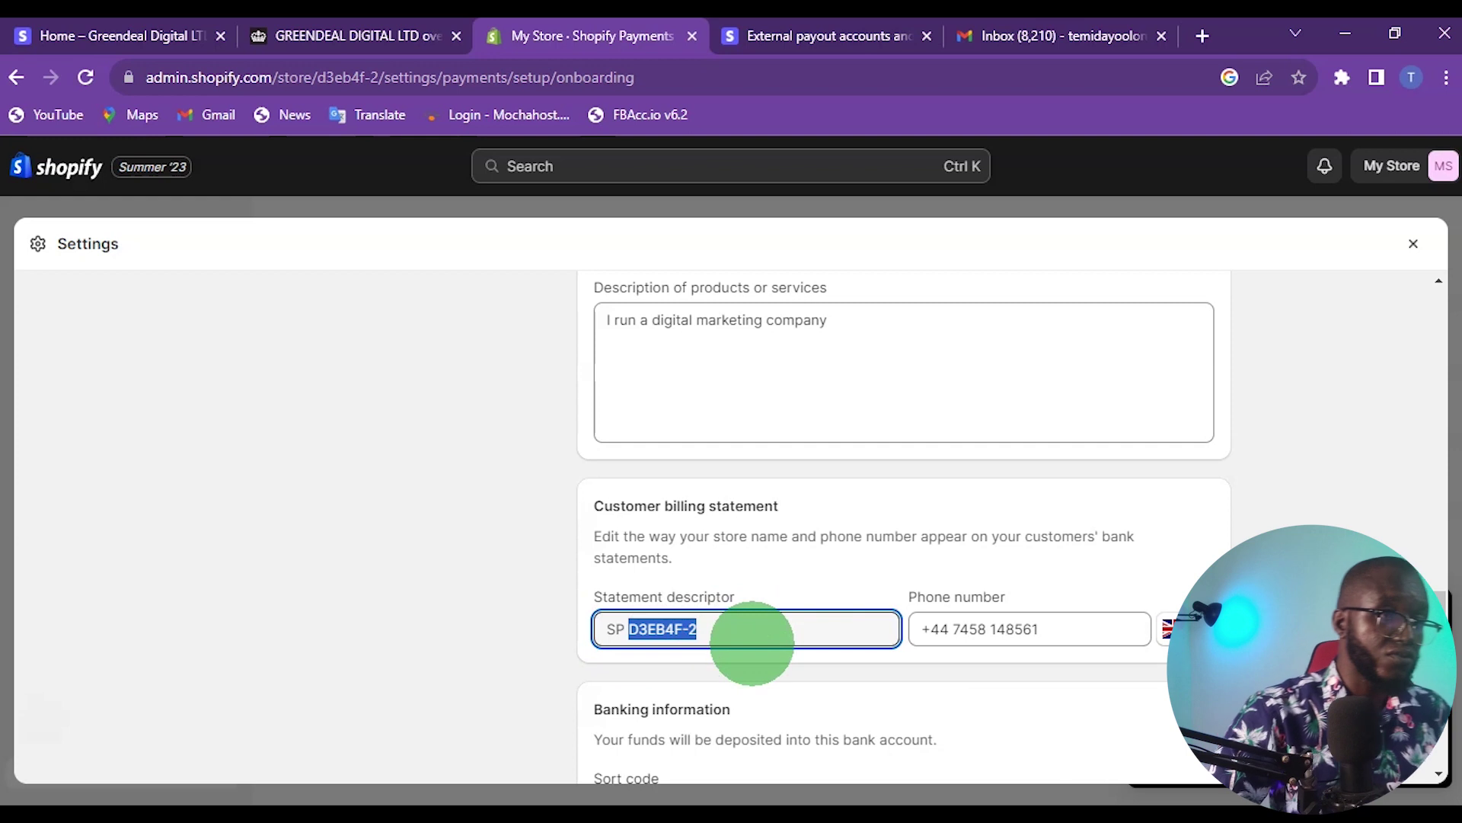
pyautogui.write('Greendeal')
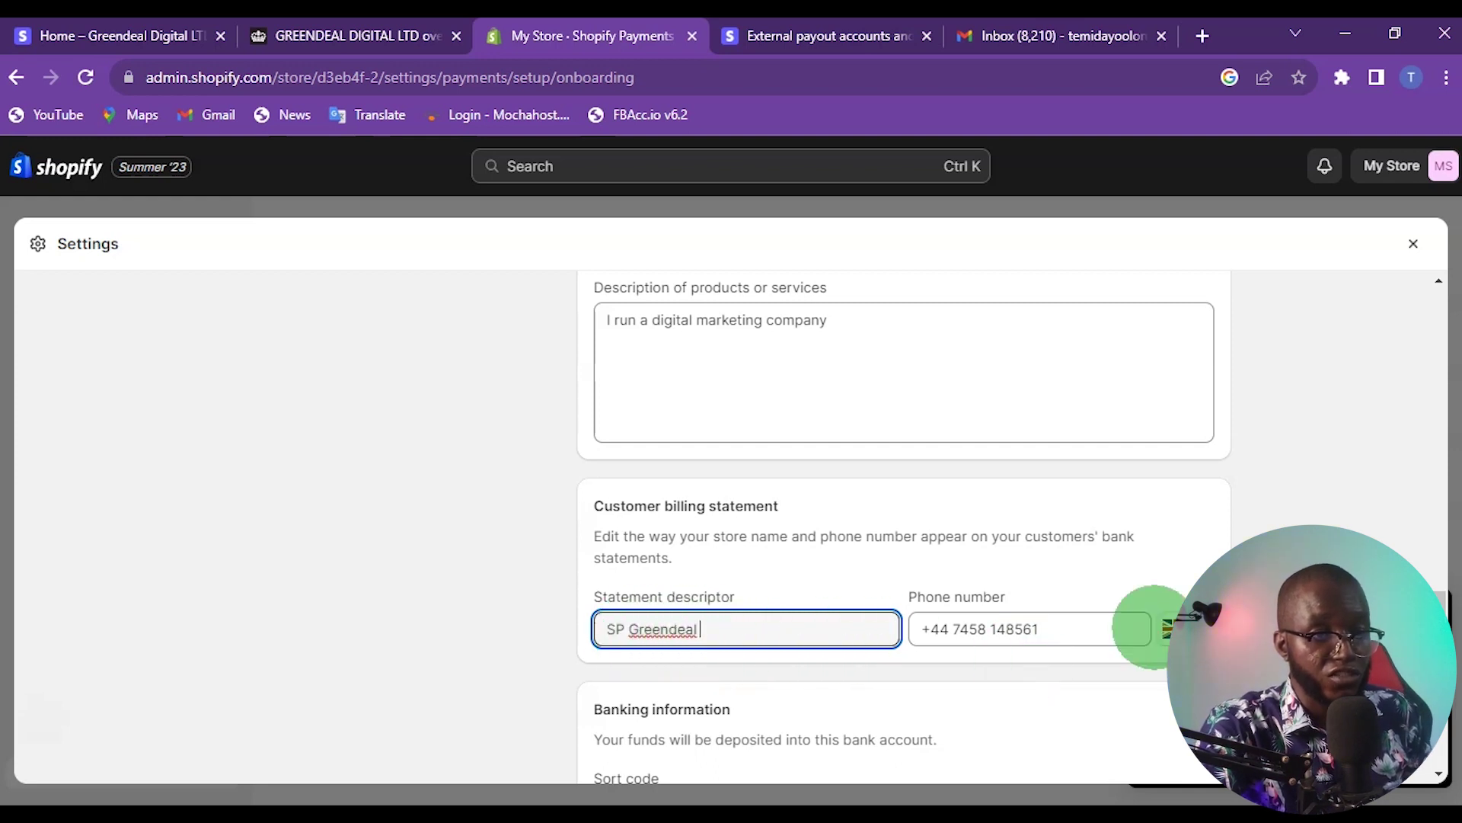
pyautogui.scroll(-3, 1192, 555)
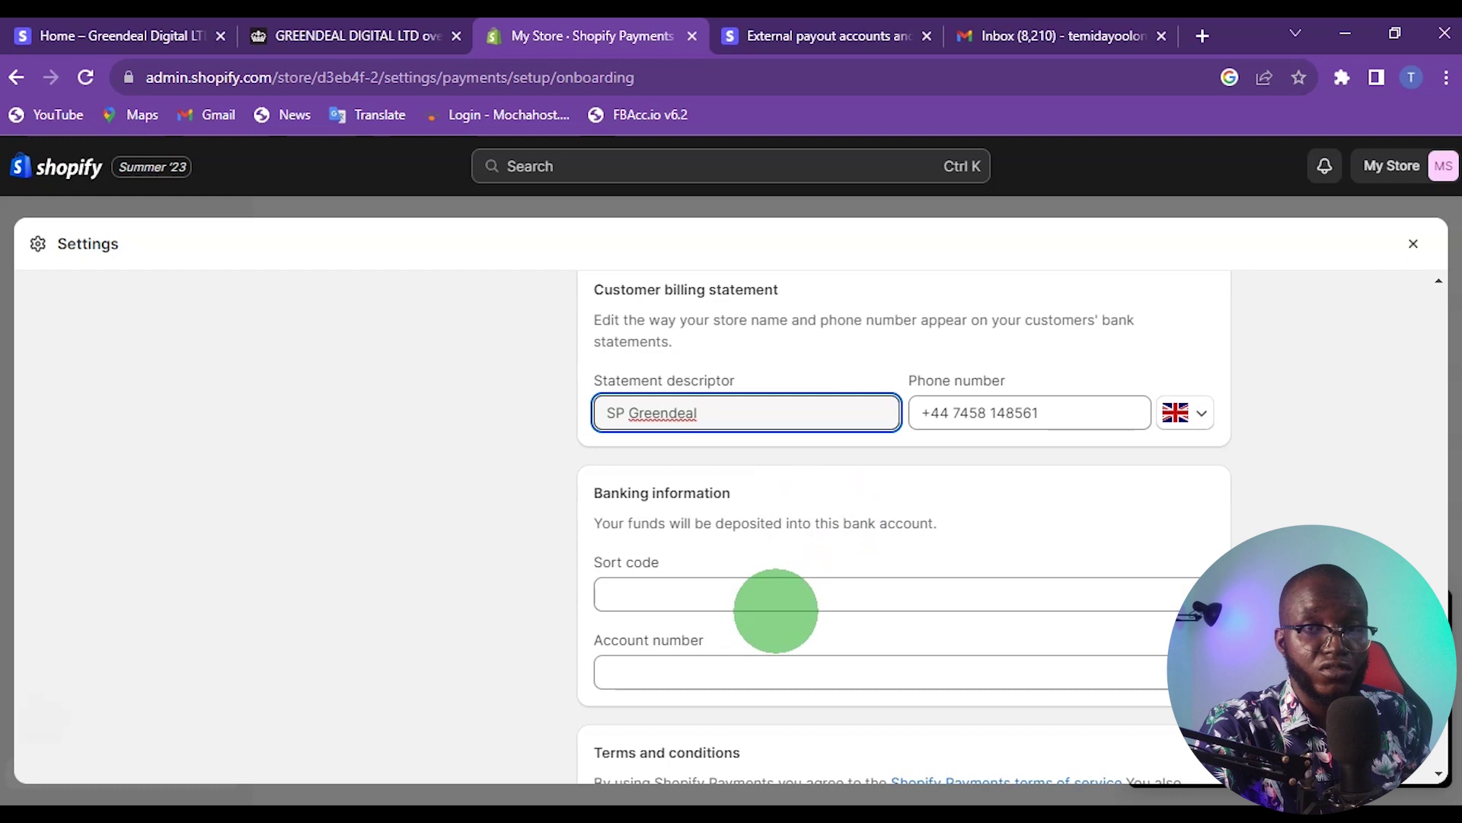
pyautogui.scroll(-2, 754, 580)
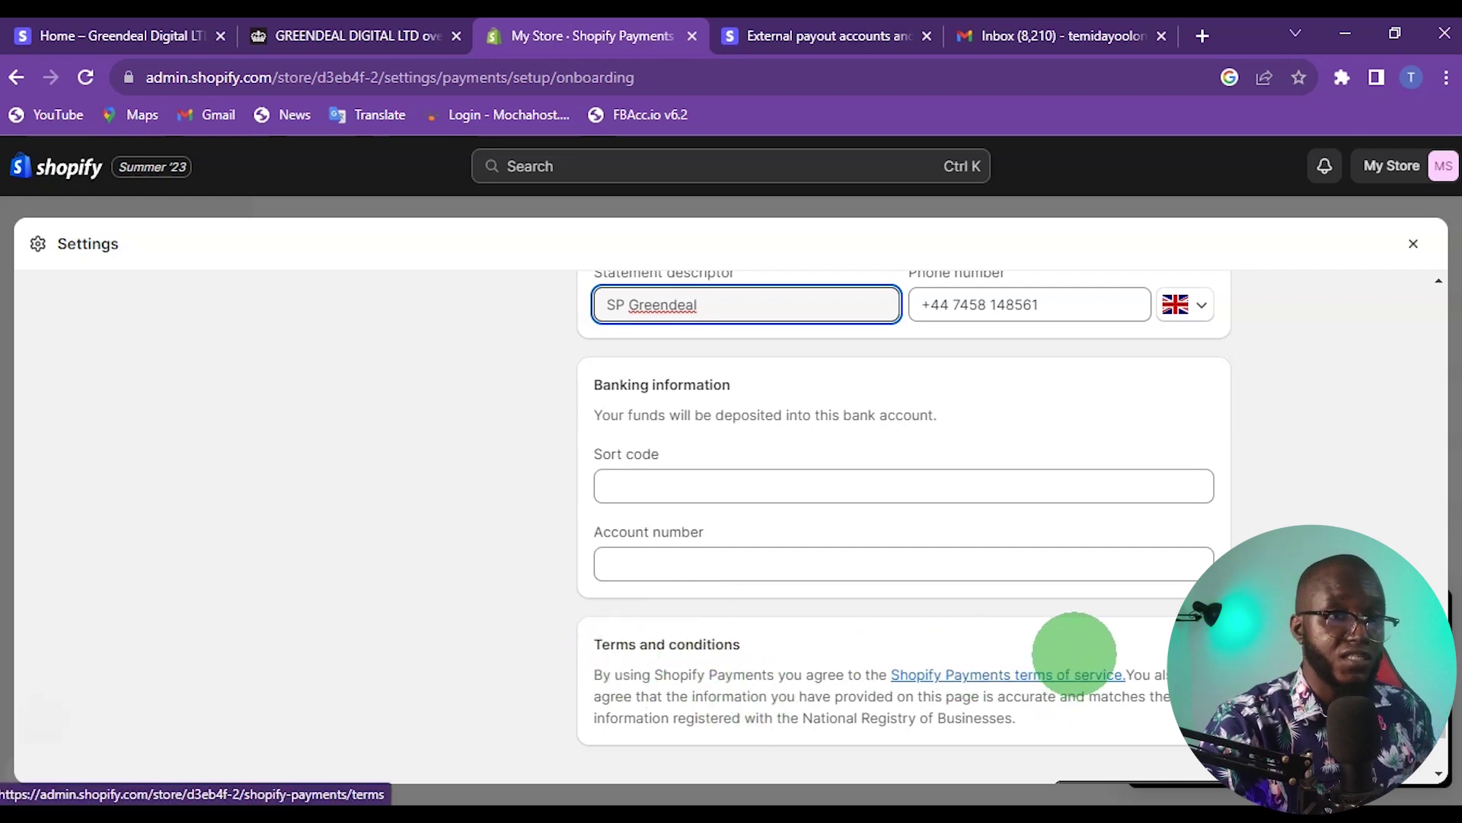
# Step: In a new tab, open Wise's GBP account details and copy the sort code
pyautogui.click(1203, 36)
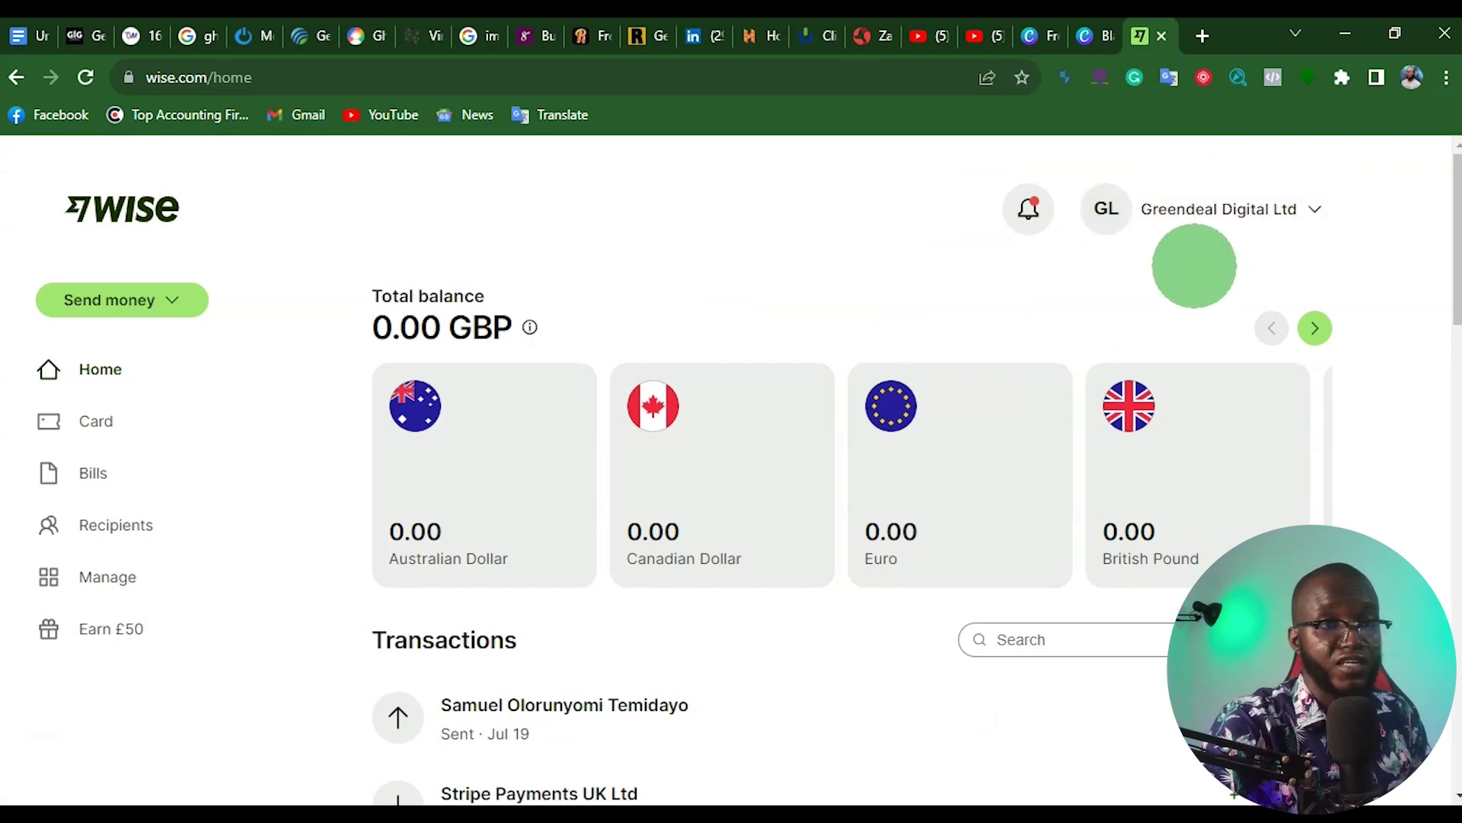
pyautogui.click(1230, 208)
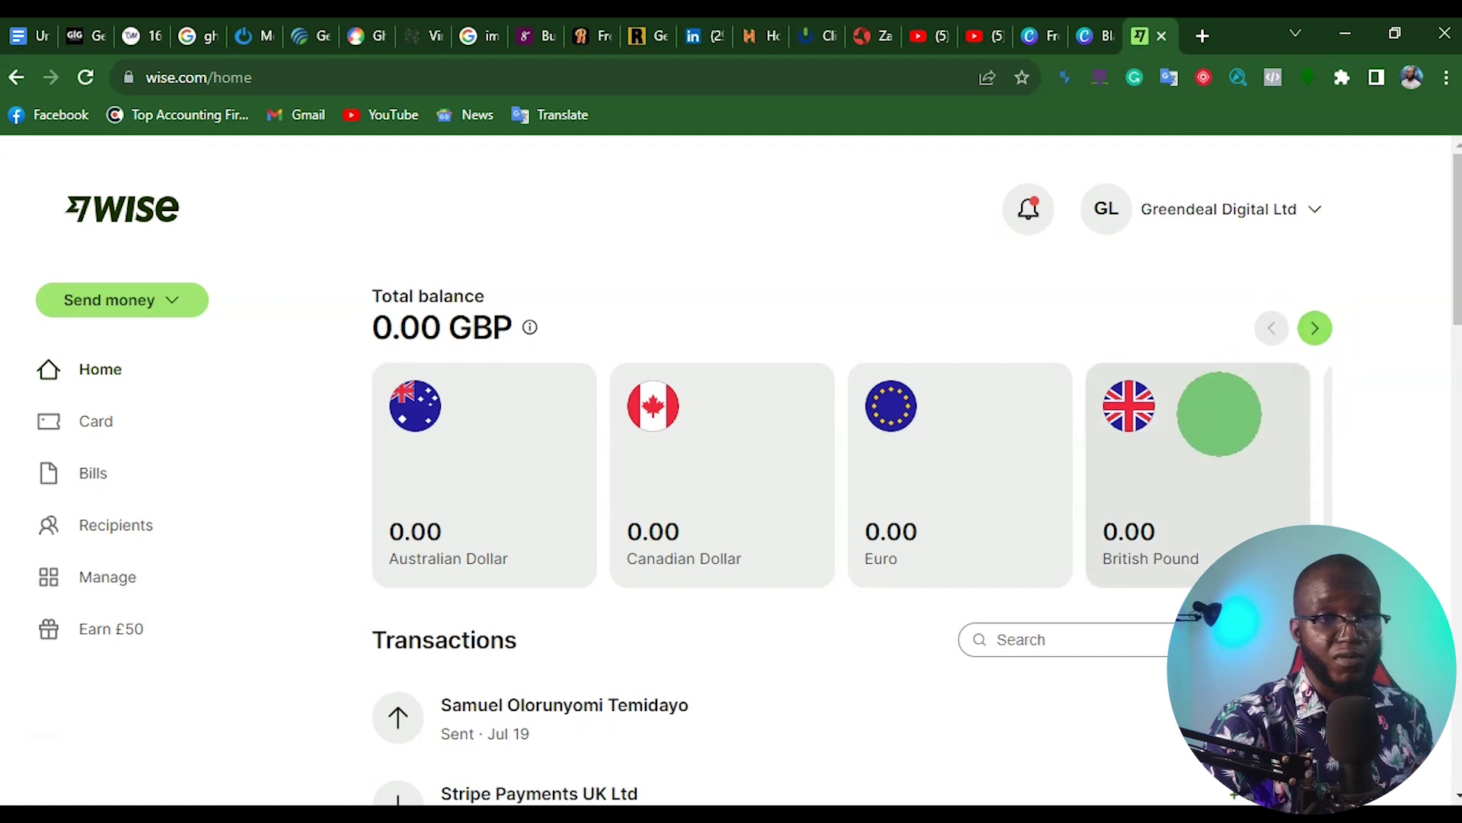
pyautogui.click(1177, 486)
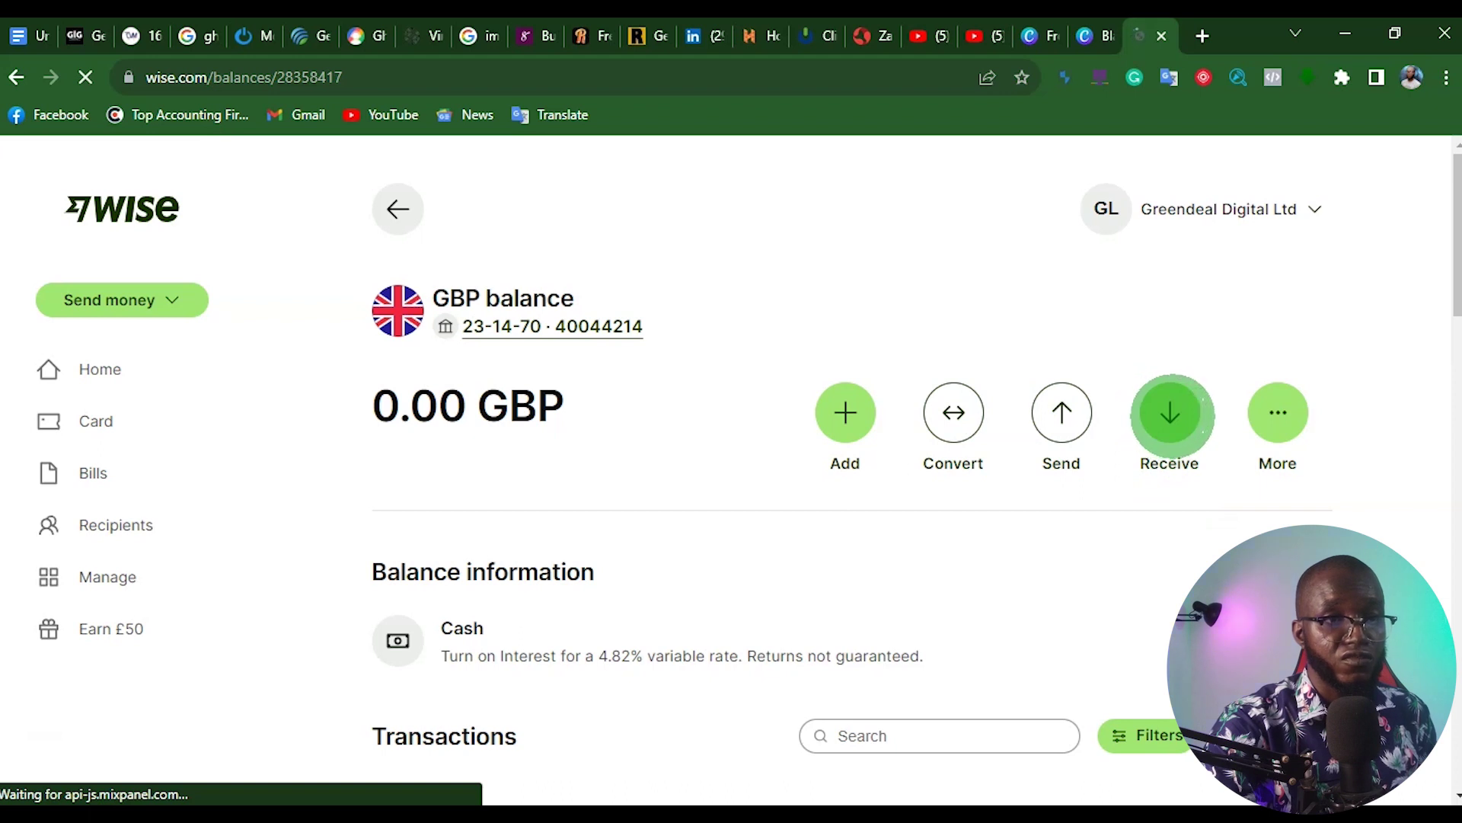
pyautogui.click(1169, 415)
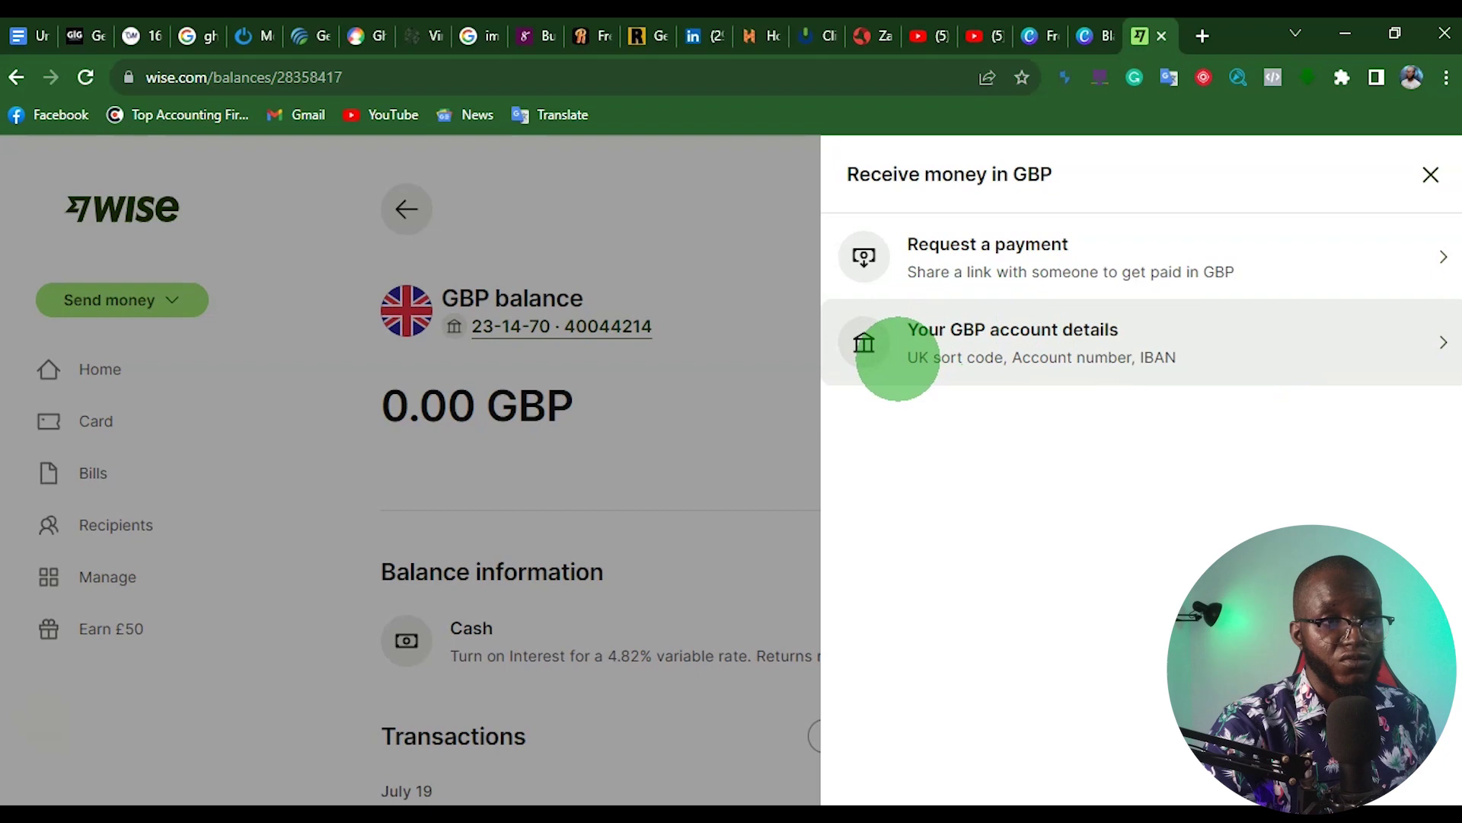
pyautogui.click(1013, 342)
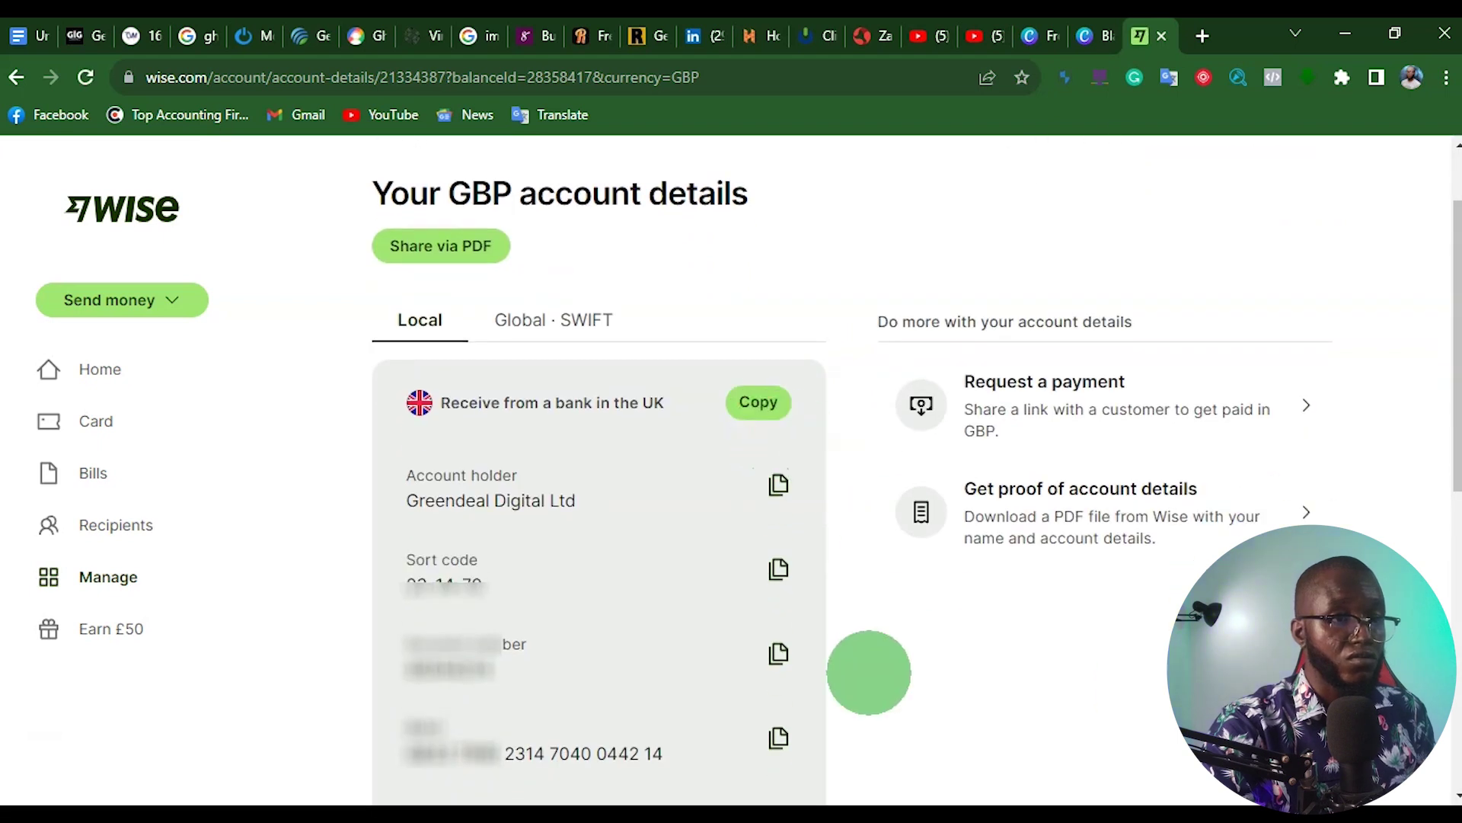
pyautogui.click(778, 570)
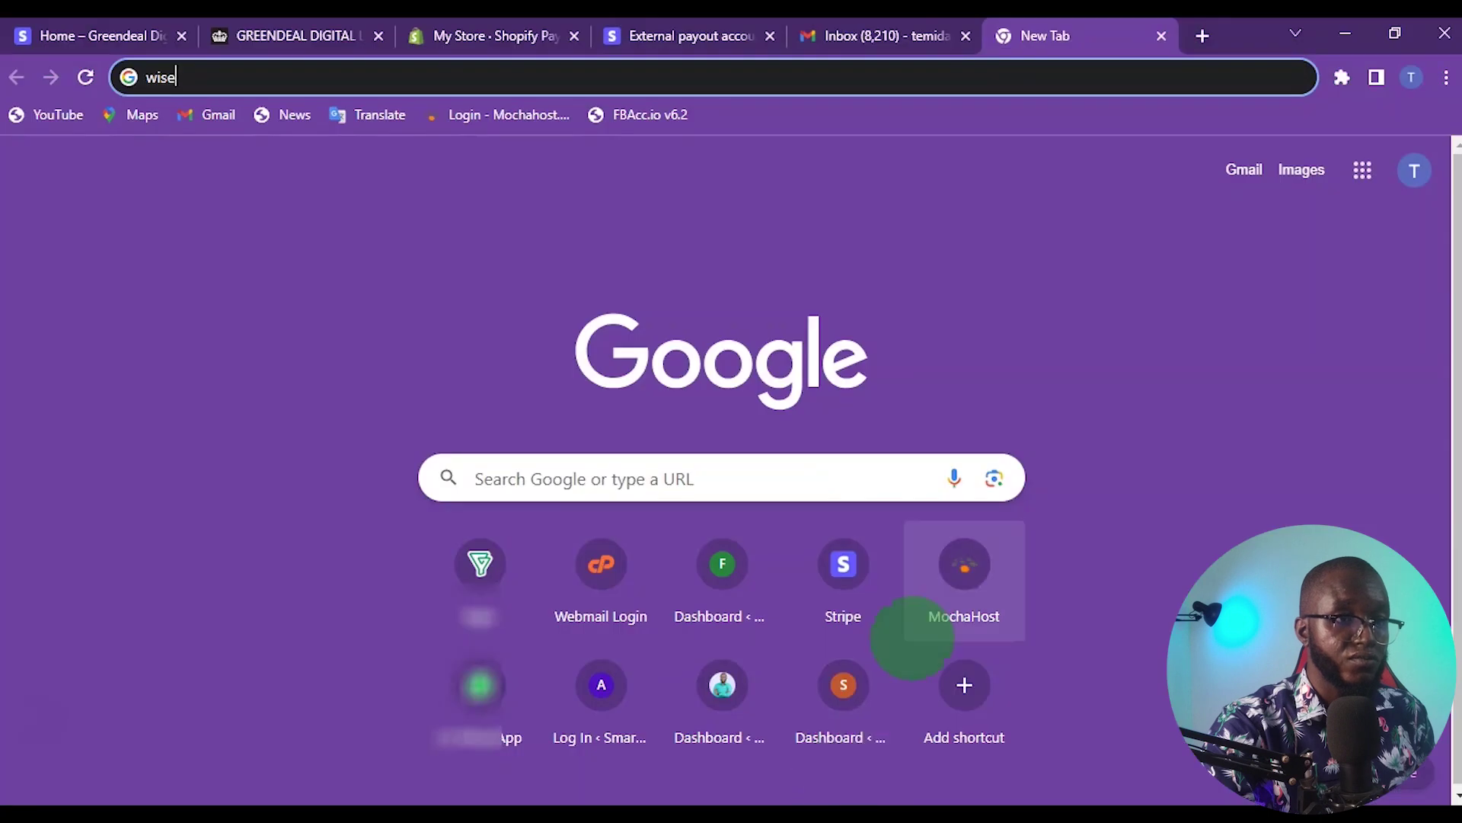
# Step: Paste the copied Wise sort code into Shopify's Sort code field
pyautogui.click(468, 36)
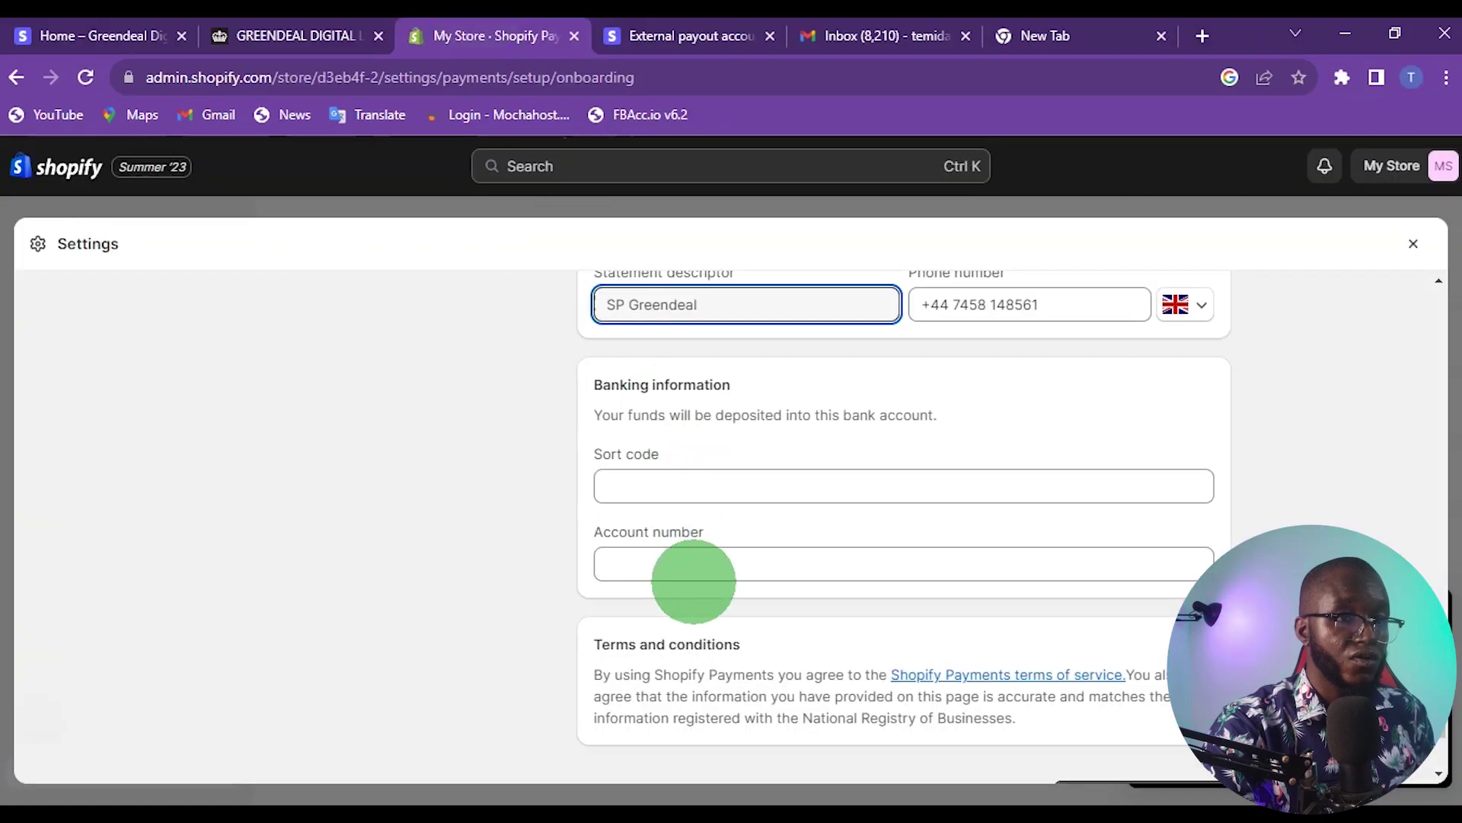
pyautogui.click(644, 483)
pyautogui.rightClick(646, 480)
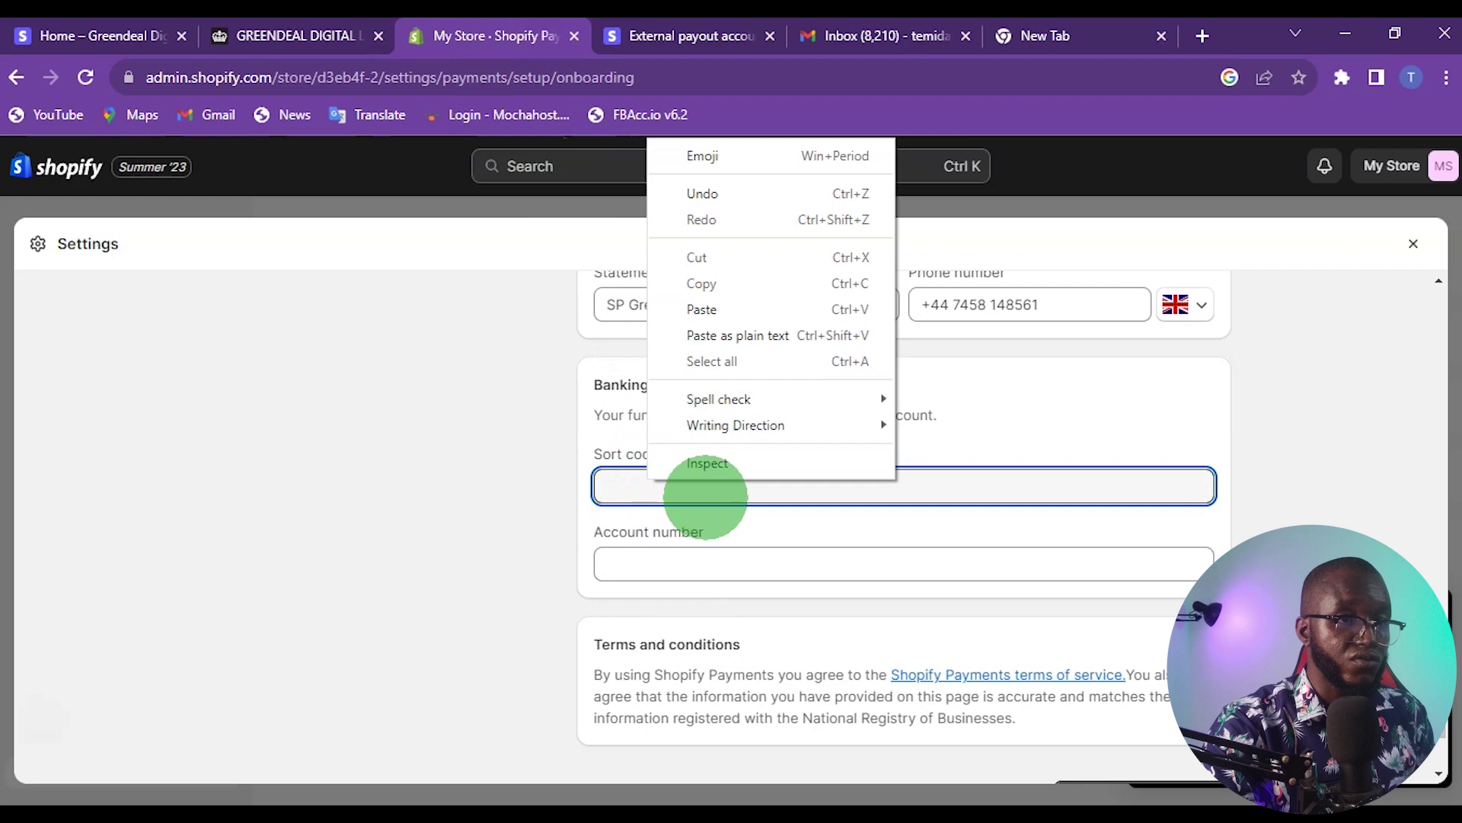
pyautogui.click(738, 310)
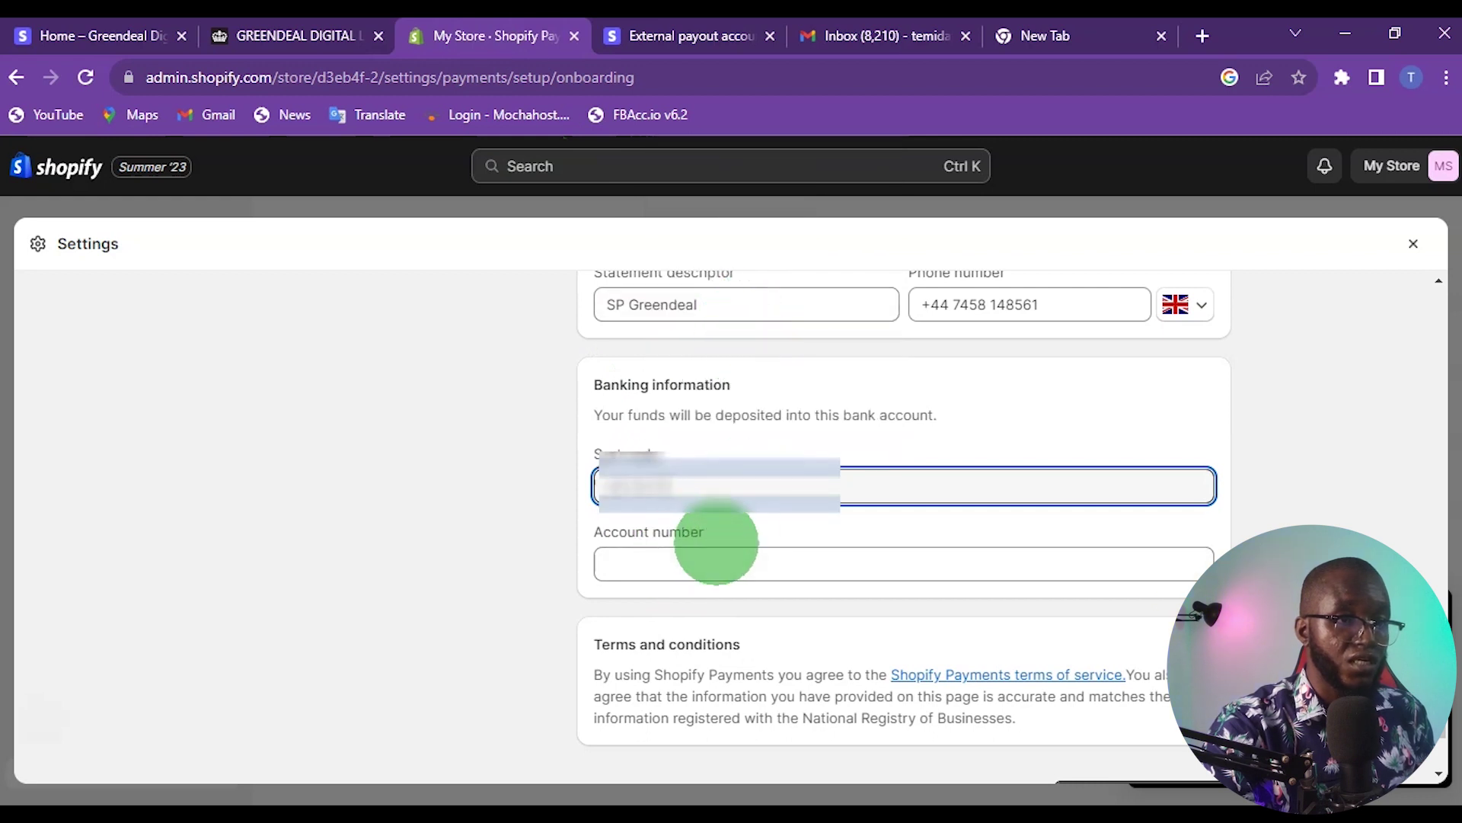
# Step: Copy the account number from Wise and paste it into Shopify's Account number field
pyautogui.click(575, 799)
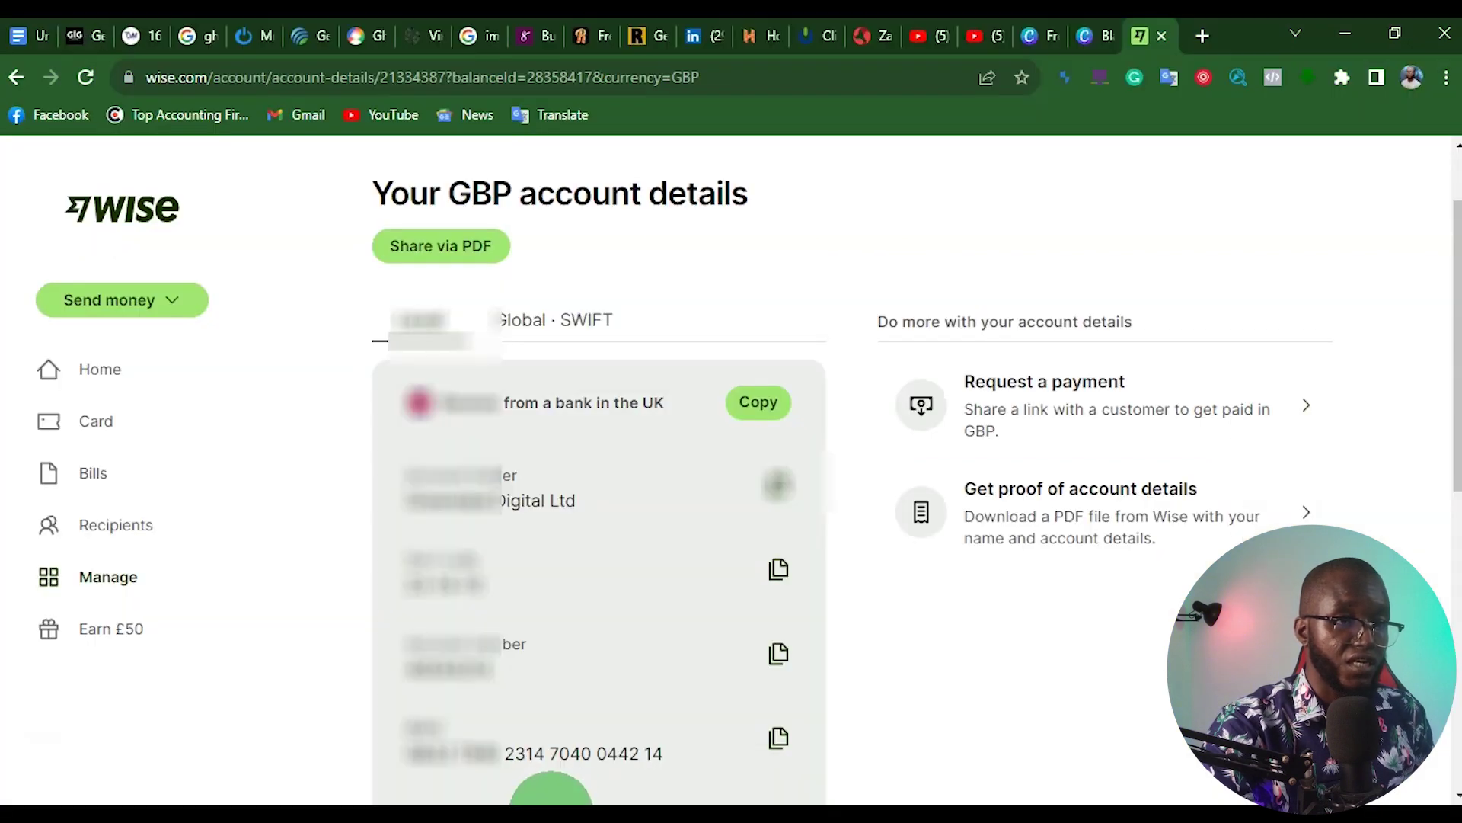
pyautogui.scroll(-3, 652, 560)
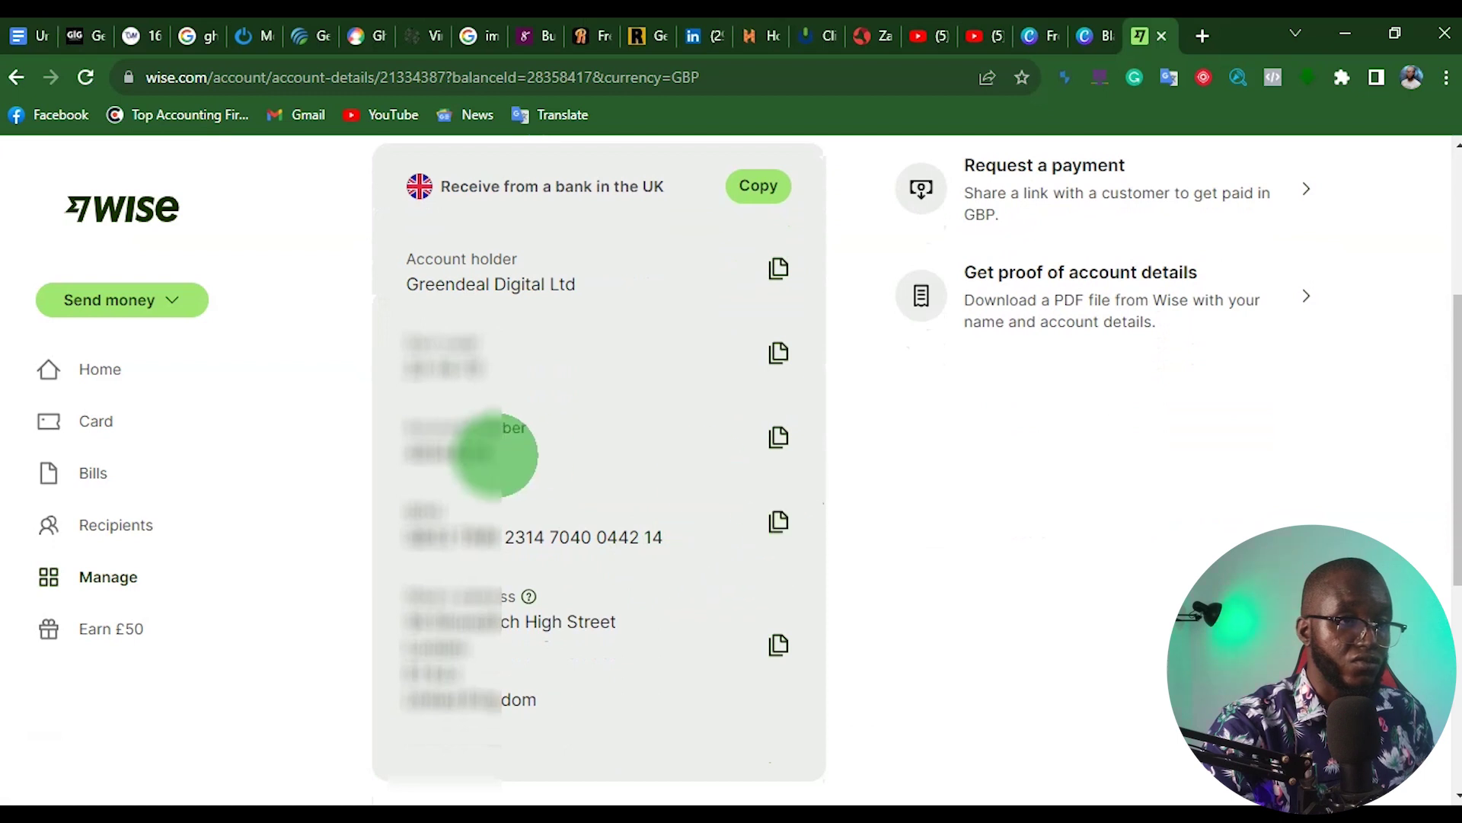
pyautogui.click(780, 436)
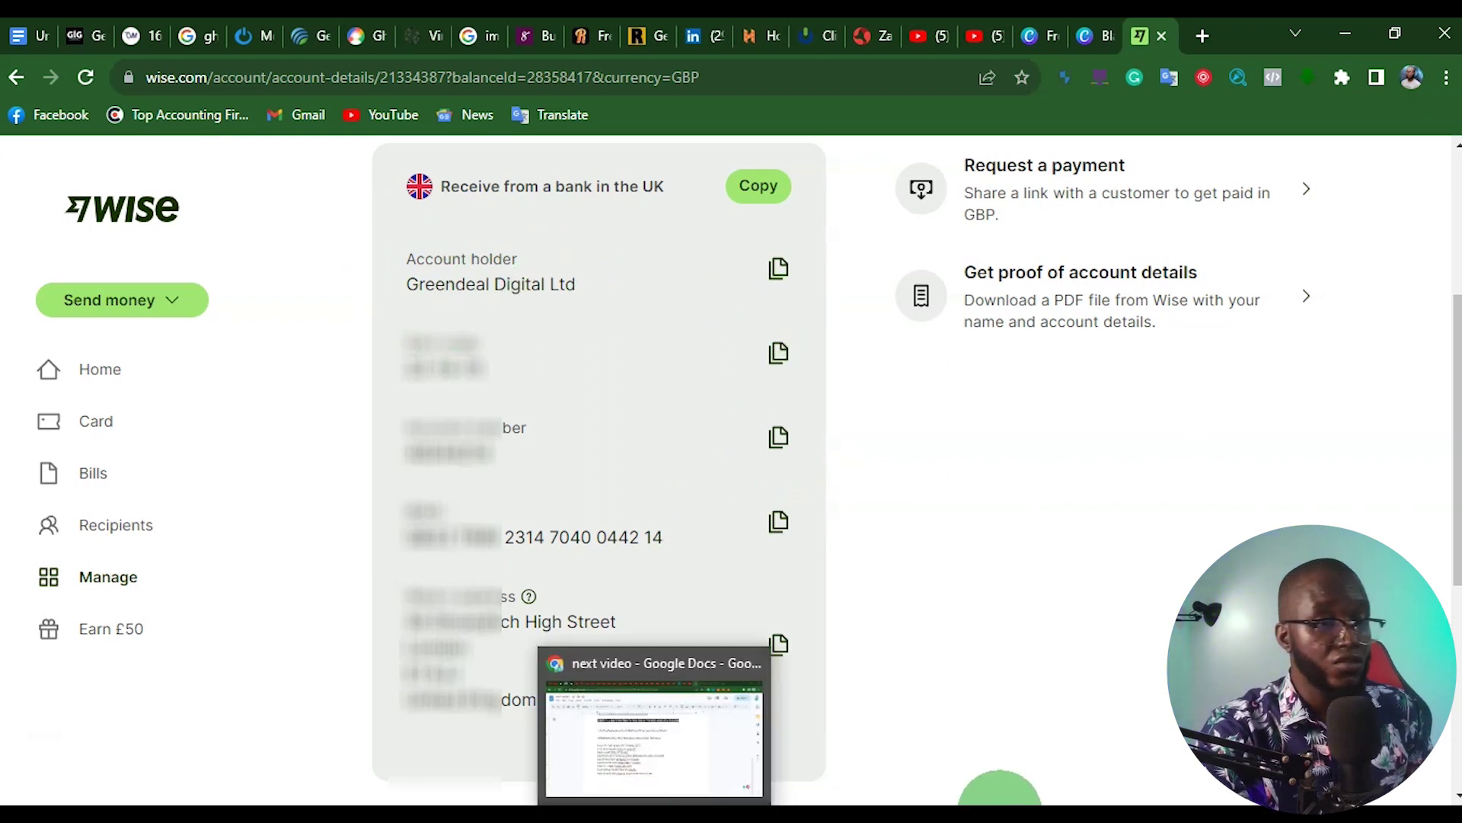
pyautogui.moveTo(842, 800)
pyautogui.click(837, 762)
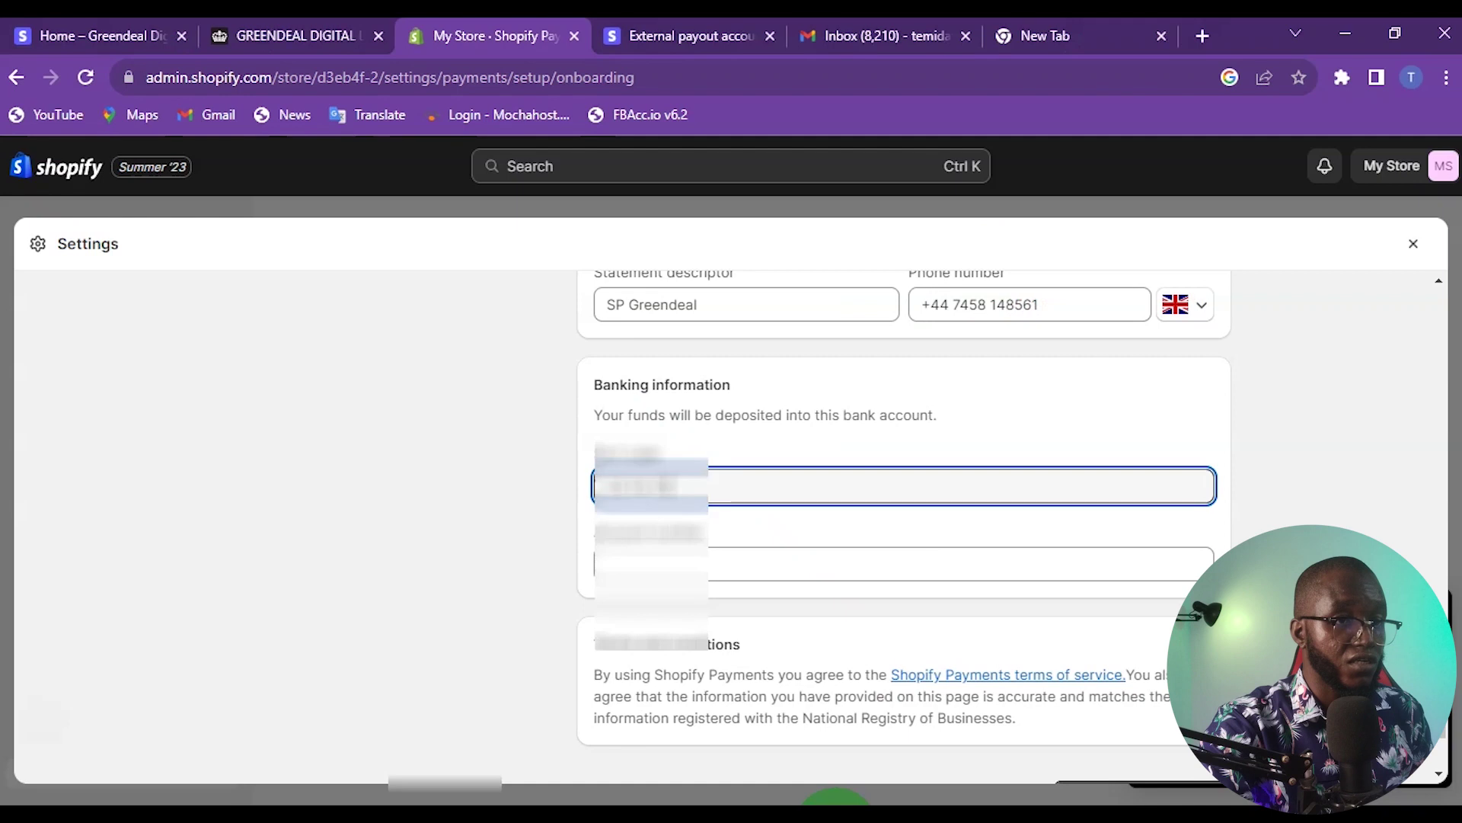
pyautogui.click(711, 568)
pyautogui.rightClick(719, 568)
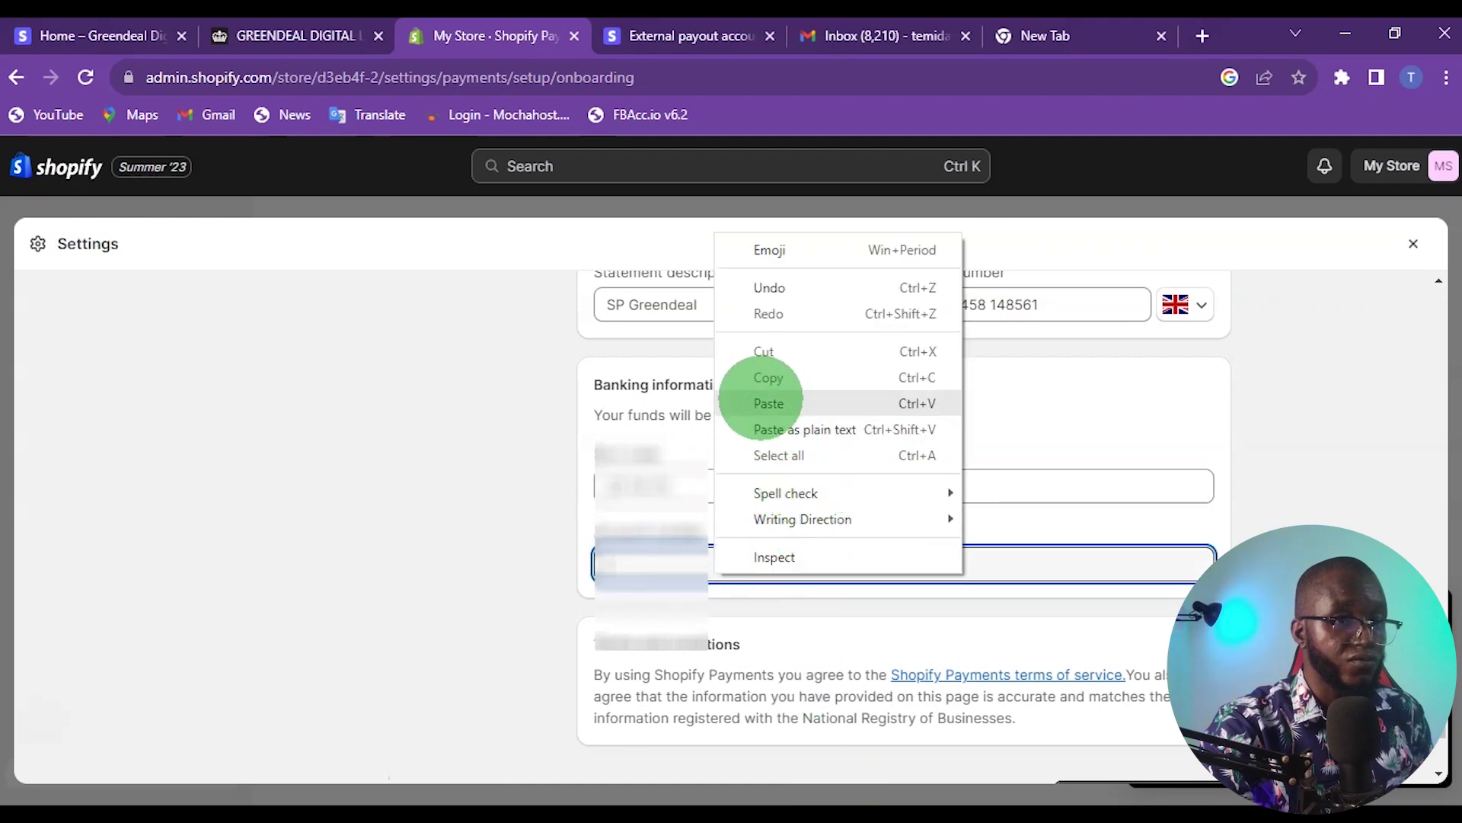
pyautogui.click(766, 401)
pyautogui.scroll(-2, 955, 494)
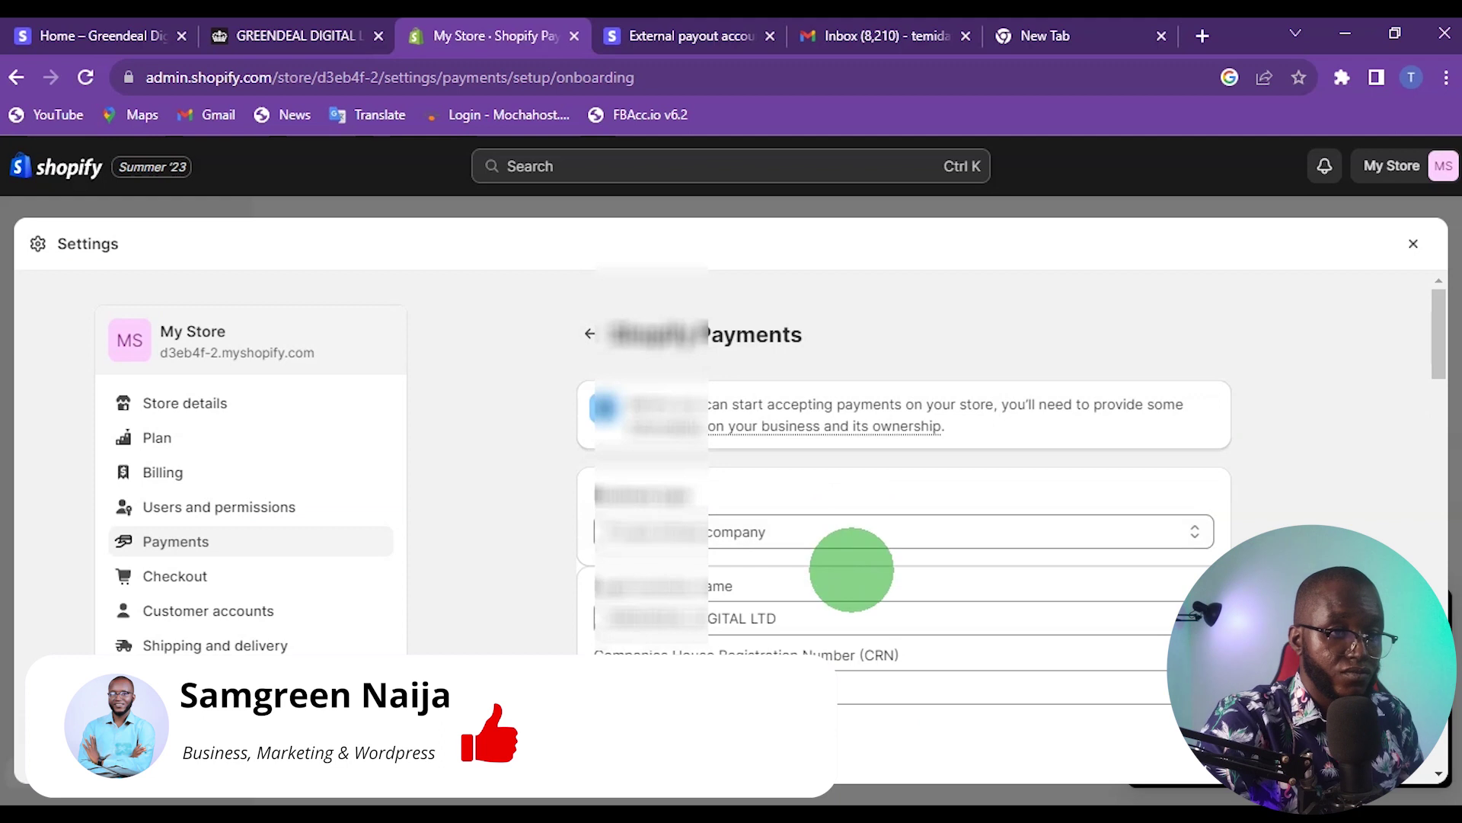
pyautogui.scroll(-10, 845, 556)
pyautogui.scroll(-10, 840, 533)
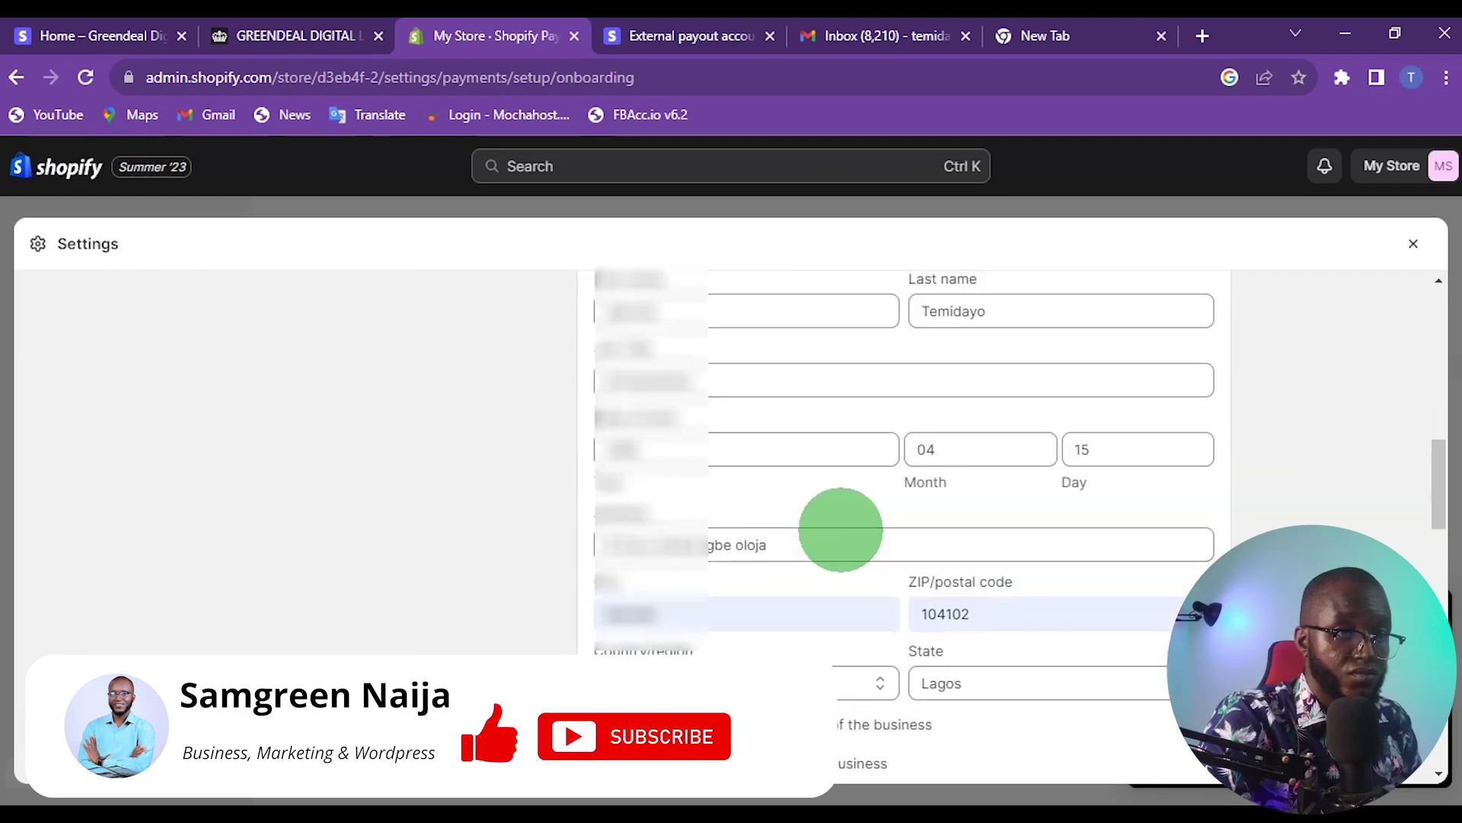
pyautogui.scroll(-10, 841, 525)
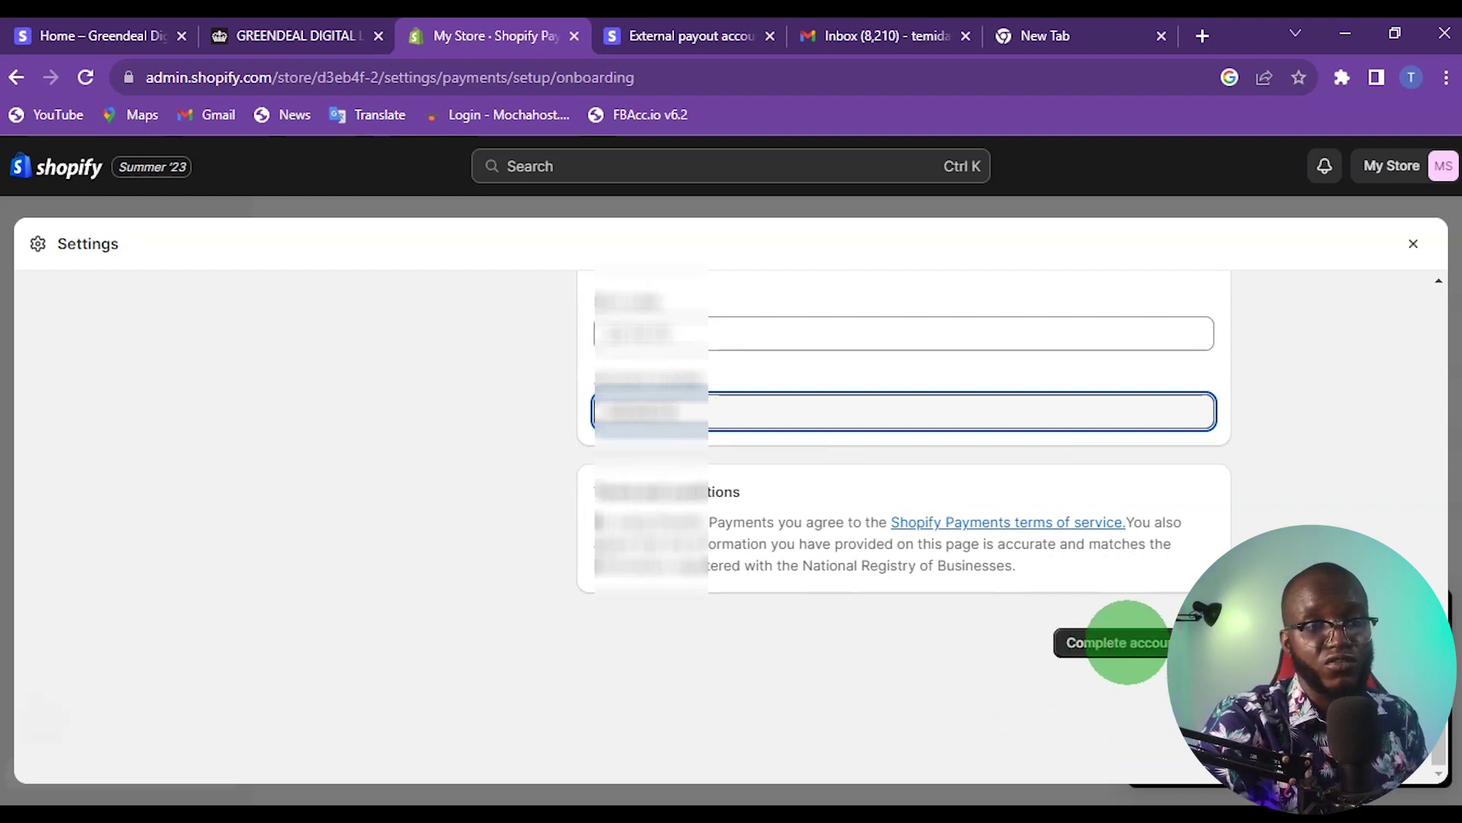
# Step: Complete the payments account, then begin two-step authentication setup and view the method options
pyautogui.click(1127, 642)
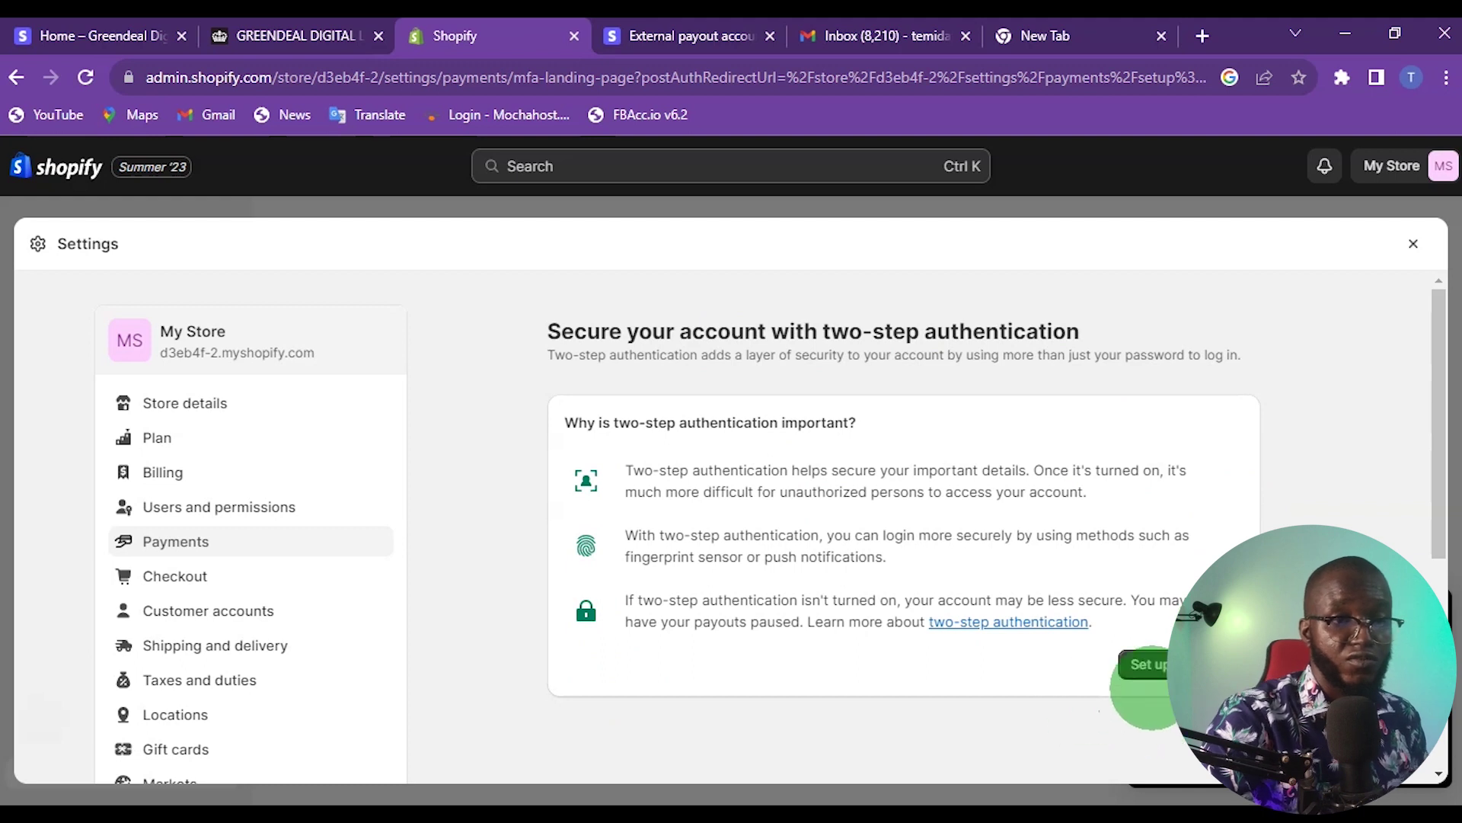
pyautogui.click(1169, 664)
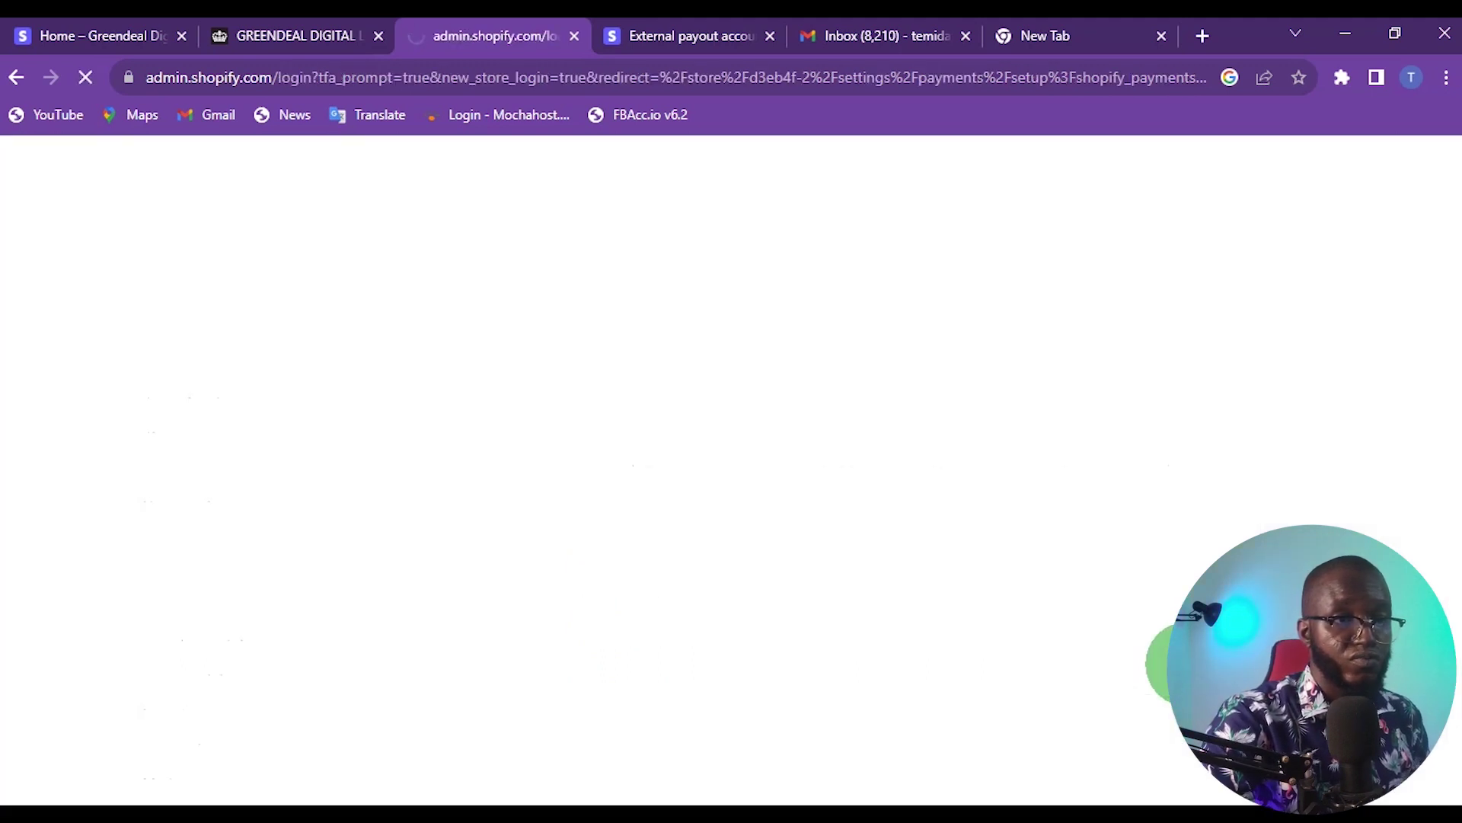
pyautogui.click(808, 337)
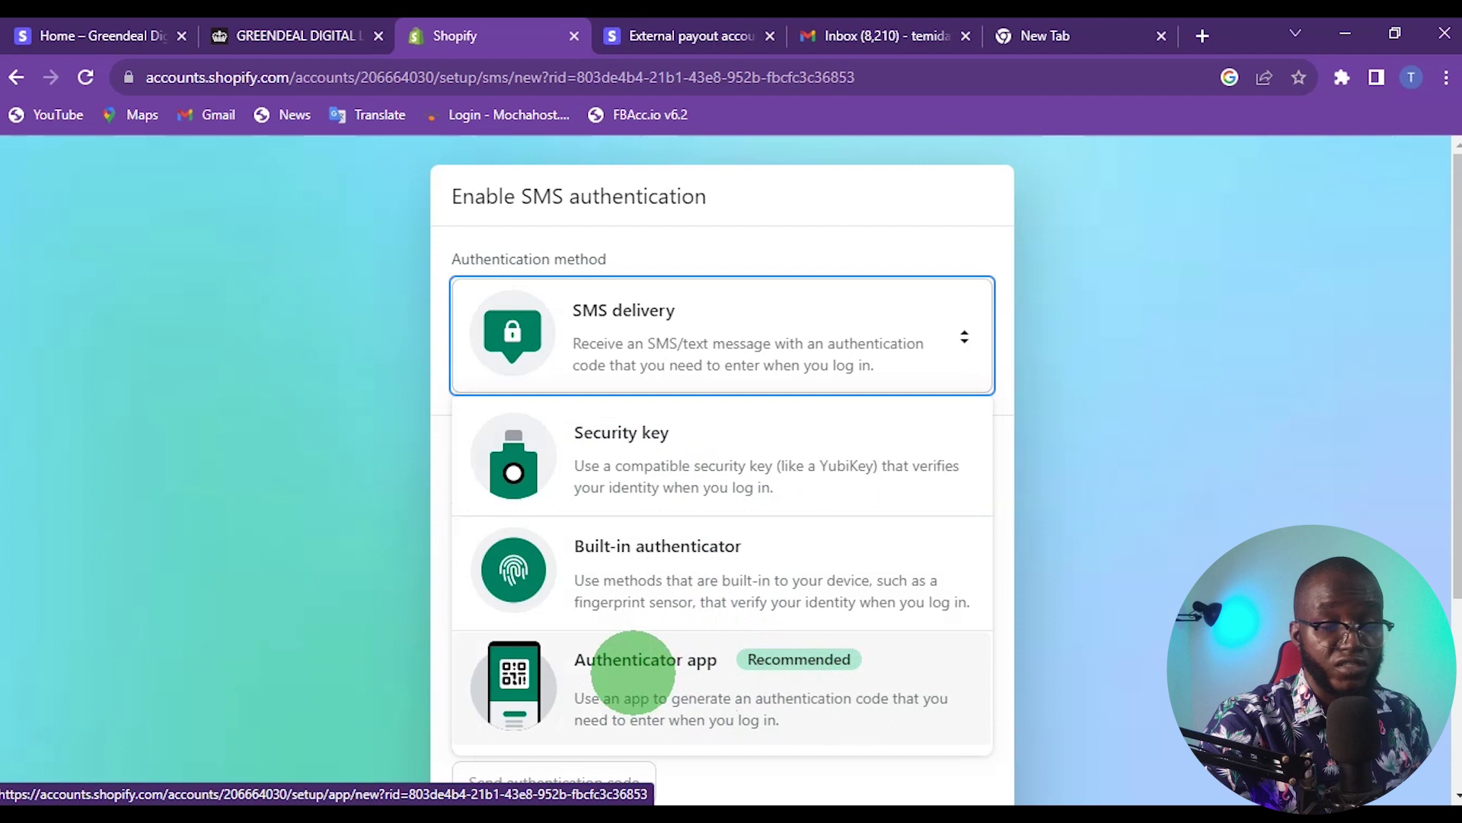
# Step: Turn on authenticator-app two-step authentication, confirming it with the app's six-digit verification code
pyautogui.click(632, 671)
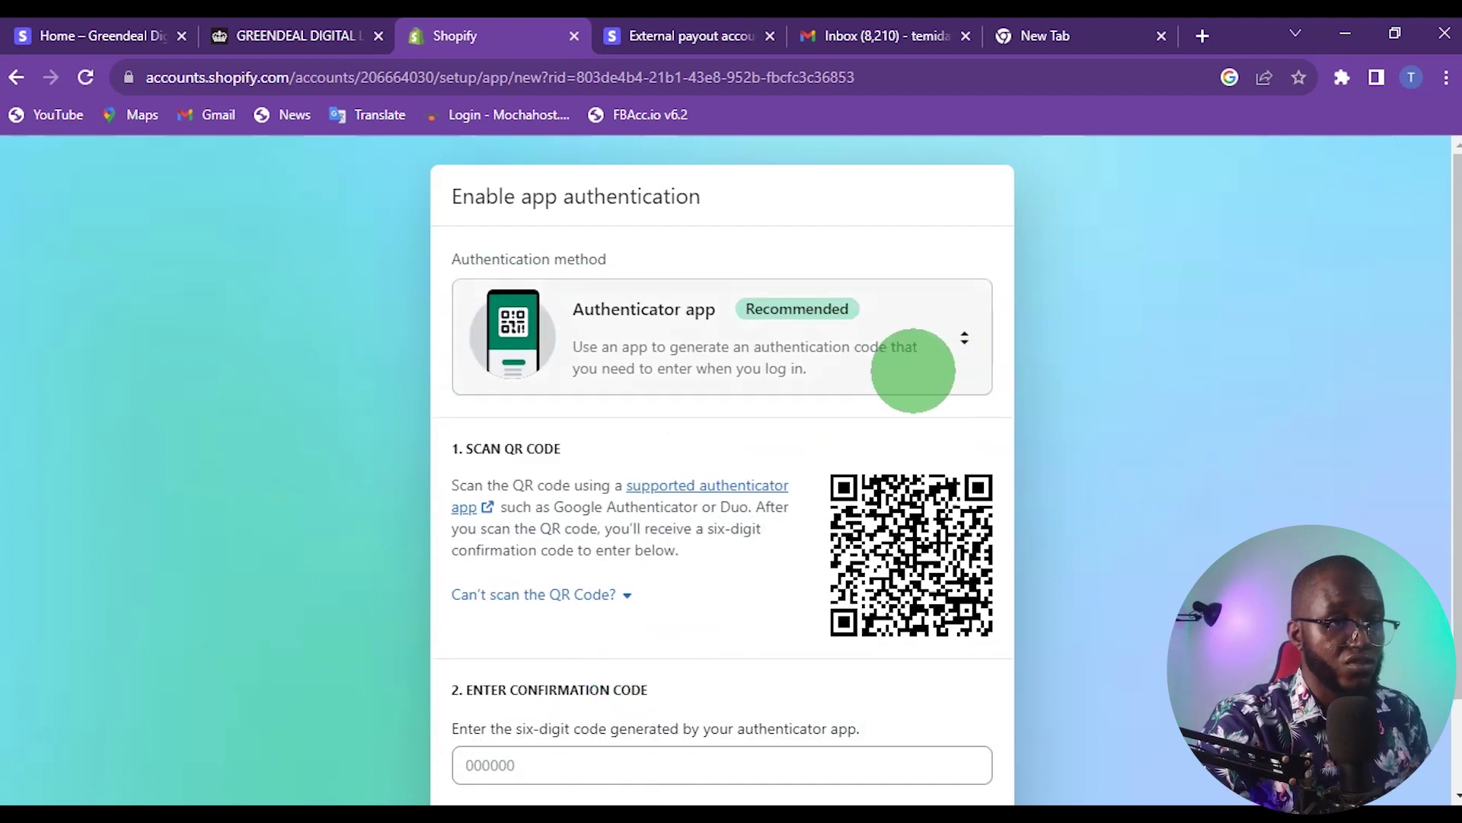
pyautogui.scroll(-2, 914, 364)
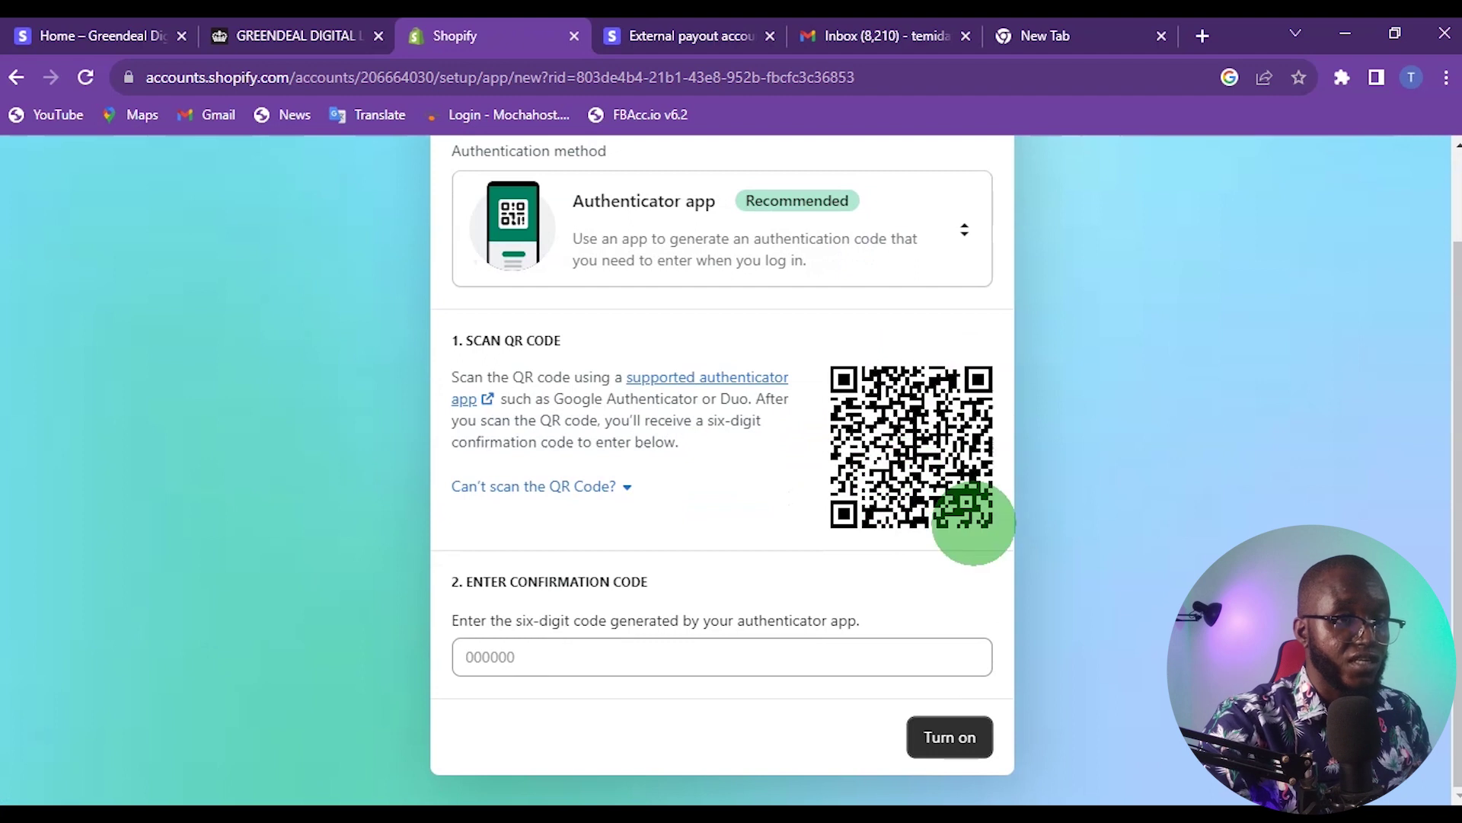
pyautogui.click(537, 657)
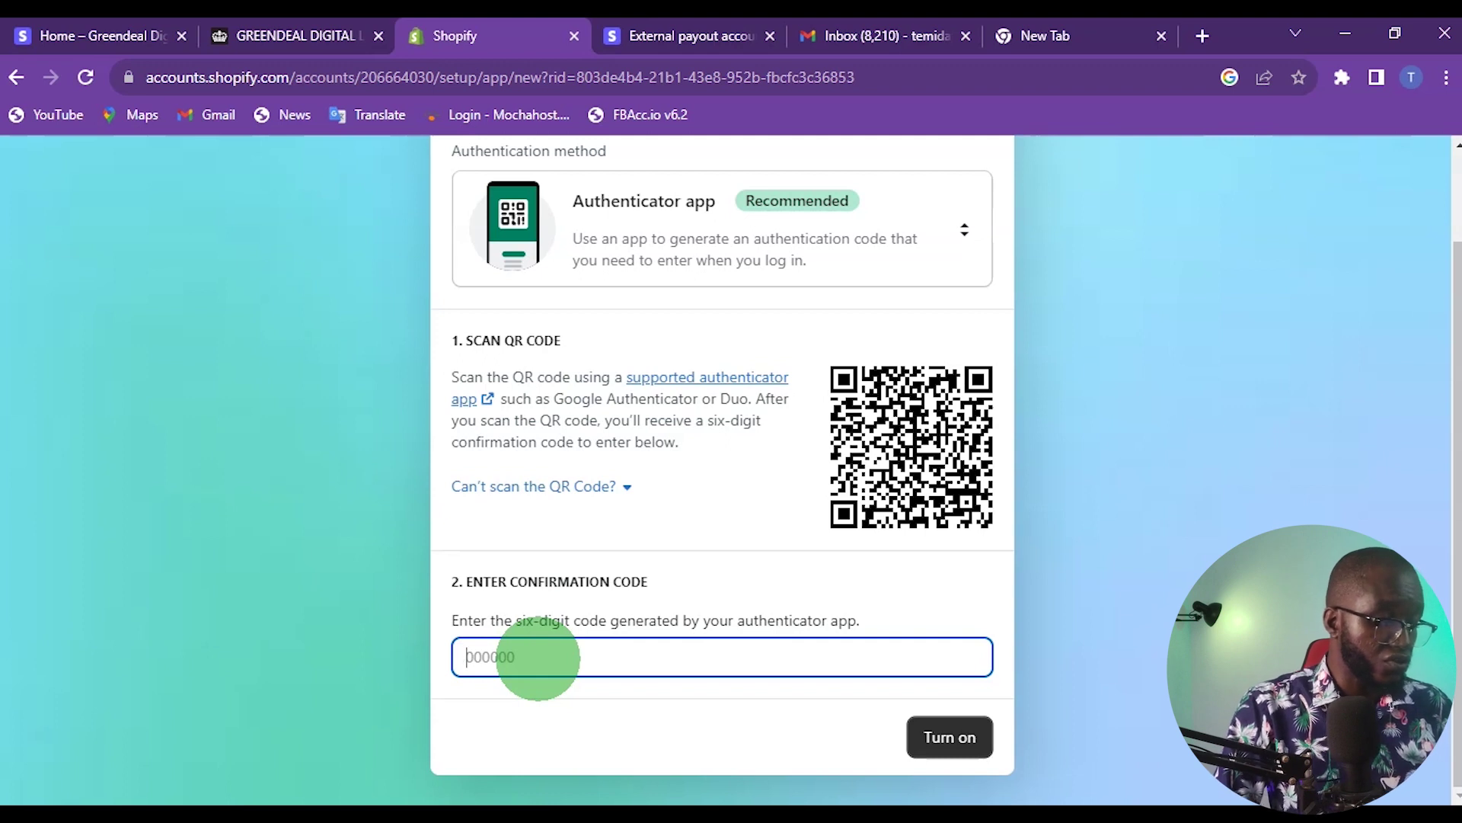
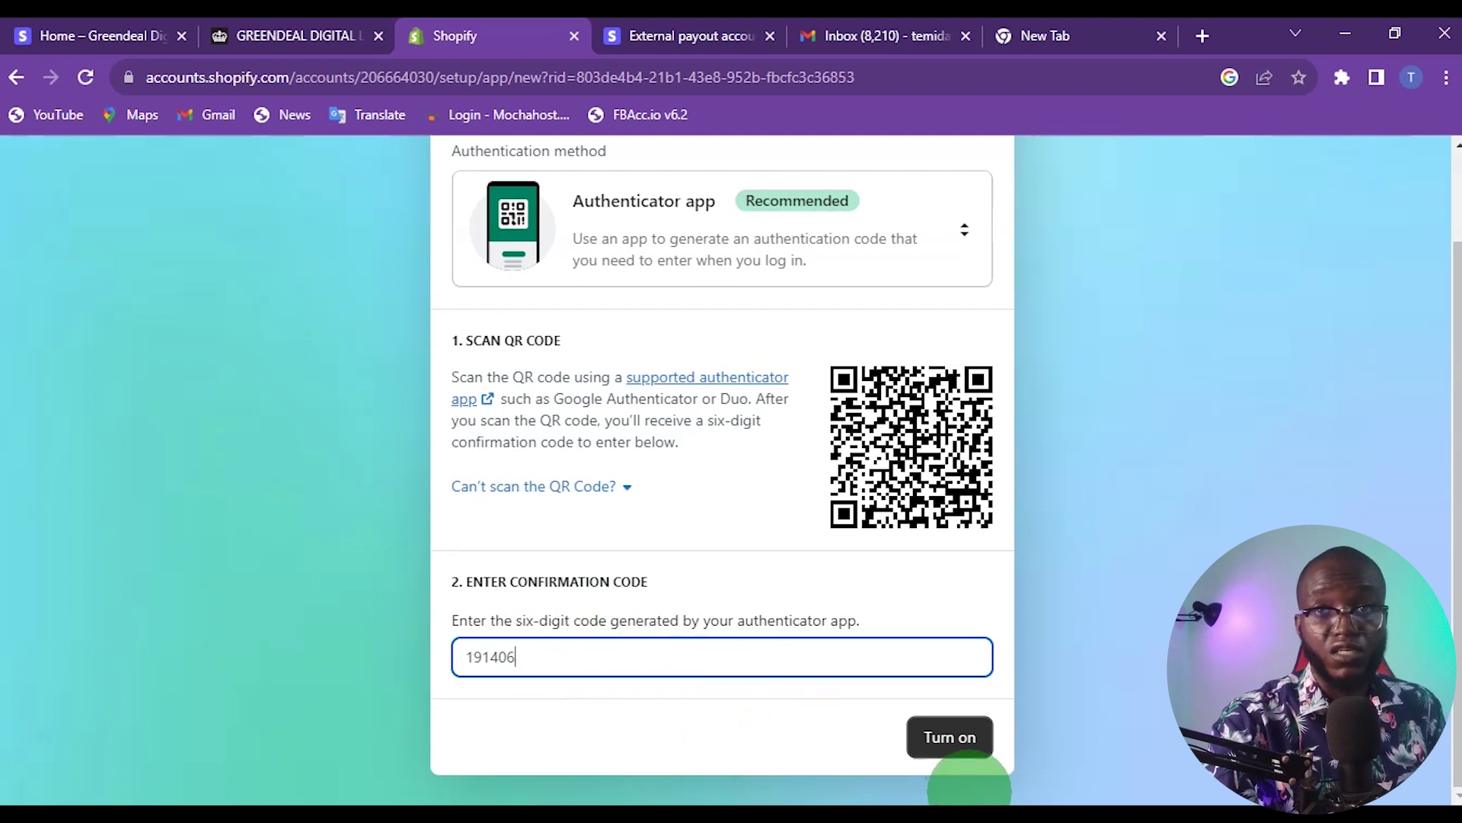
pyautogui.click(948, 737)
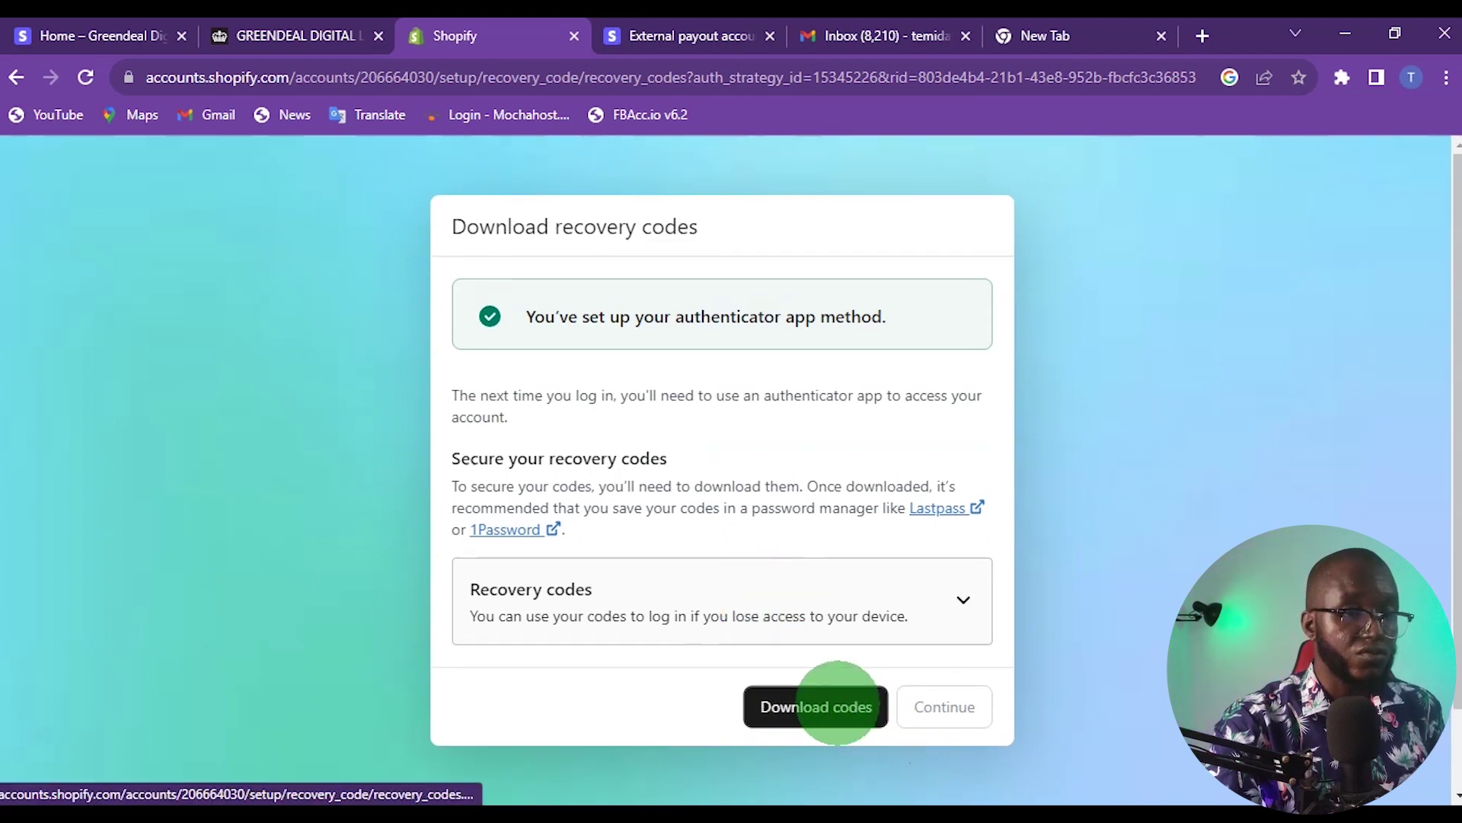
# Step: Download the recovery codes, then review Payments settings down to the GBP payout bank account
pyautogui.click(836, 704)
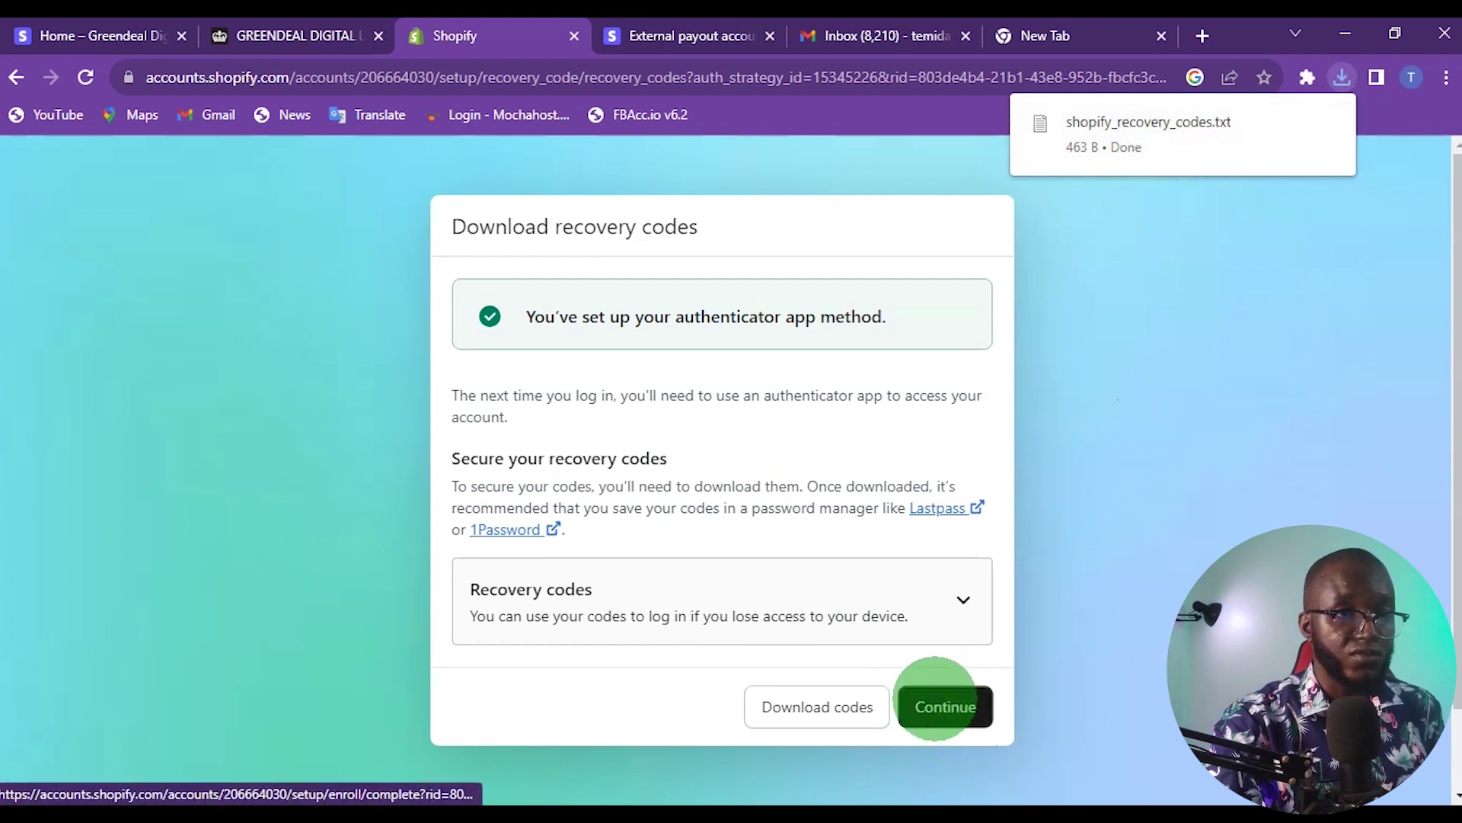
pyautogui.click(935, 698)
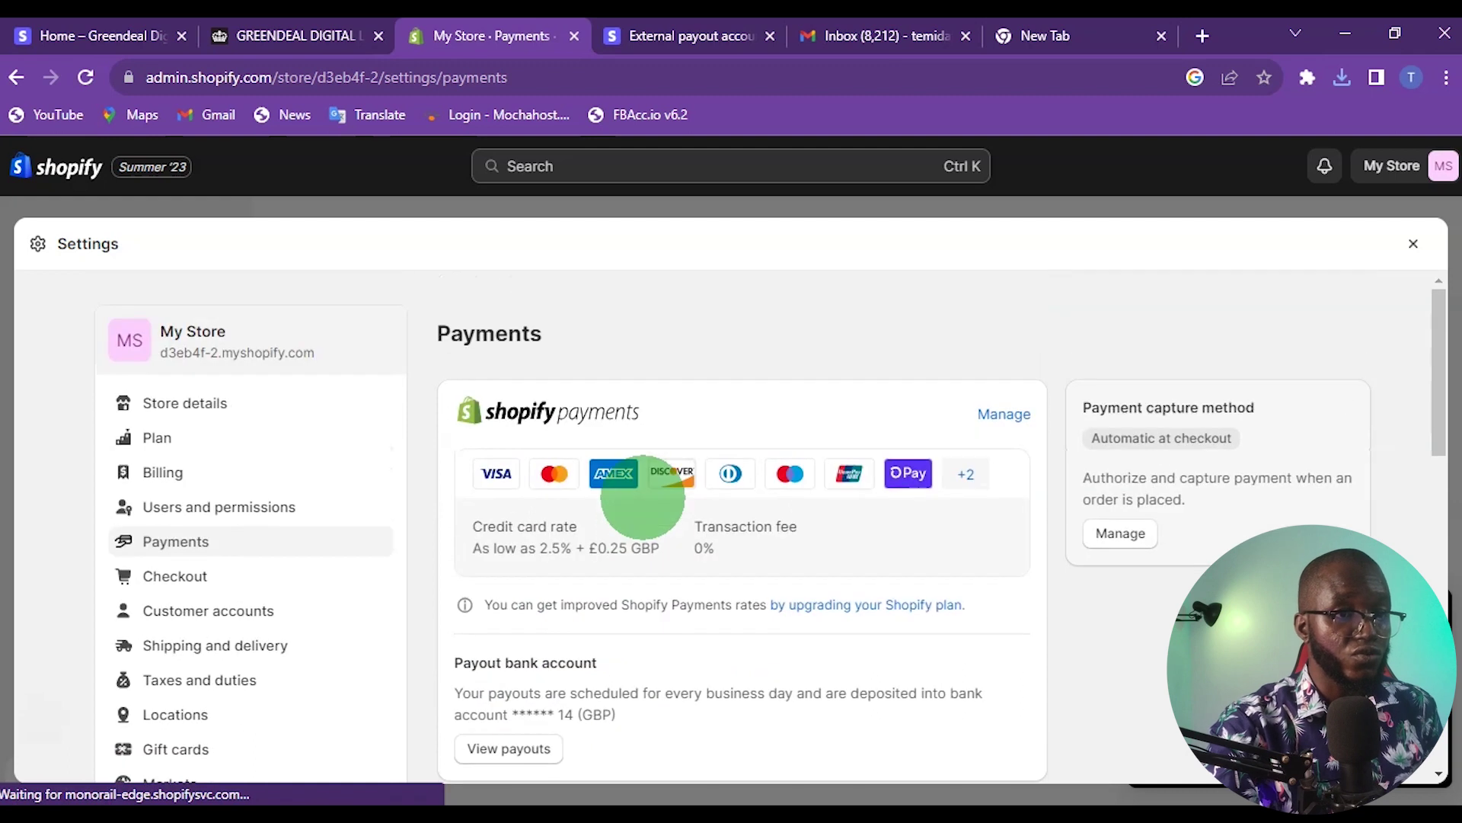
pyautogui.scroll(-1, 677, 526)
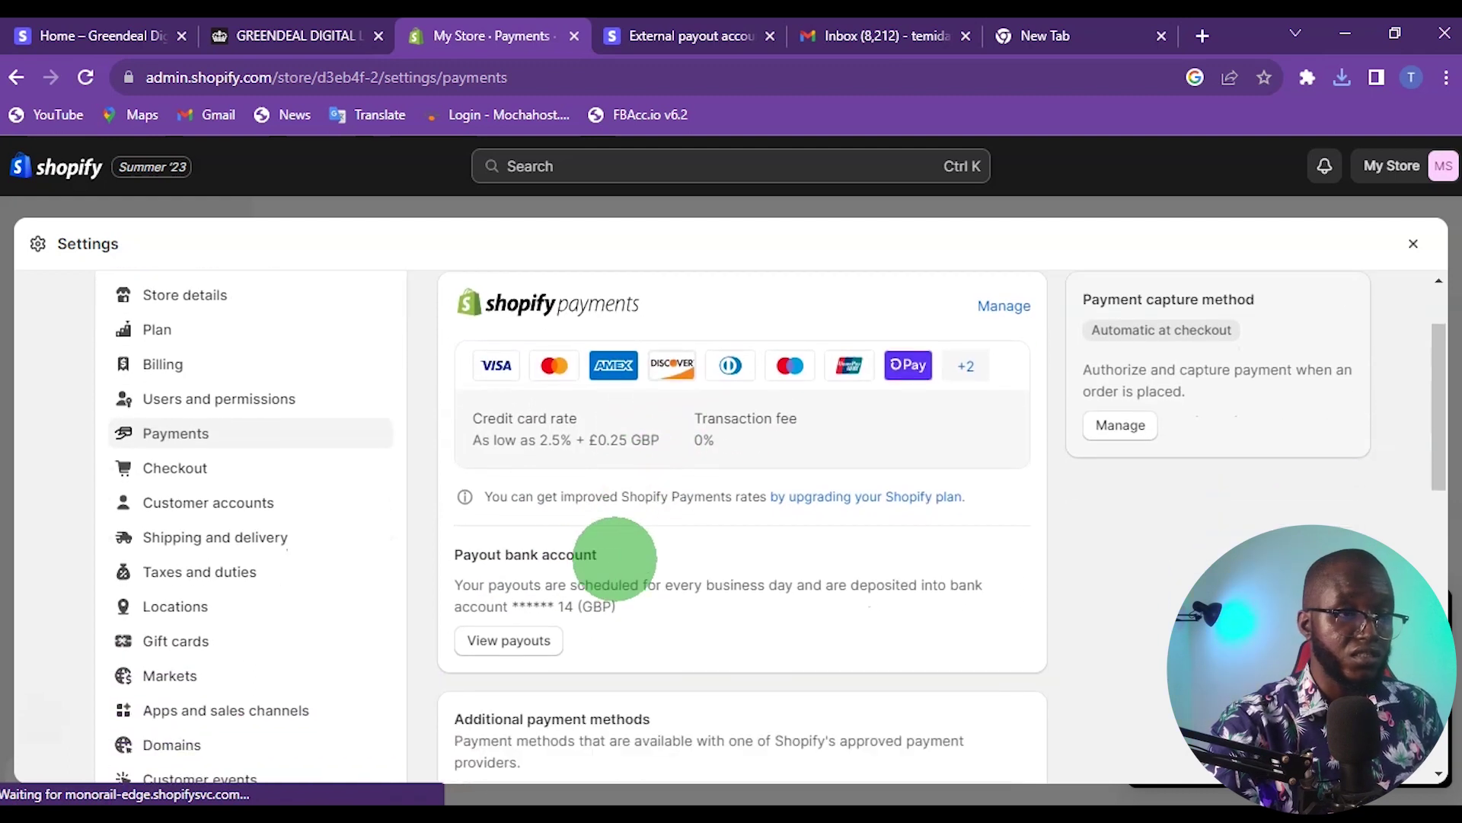